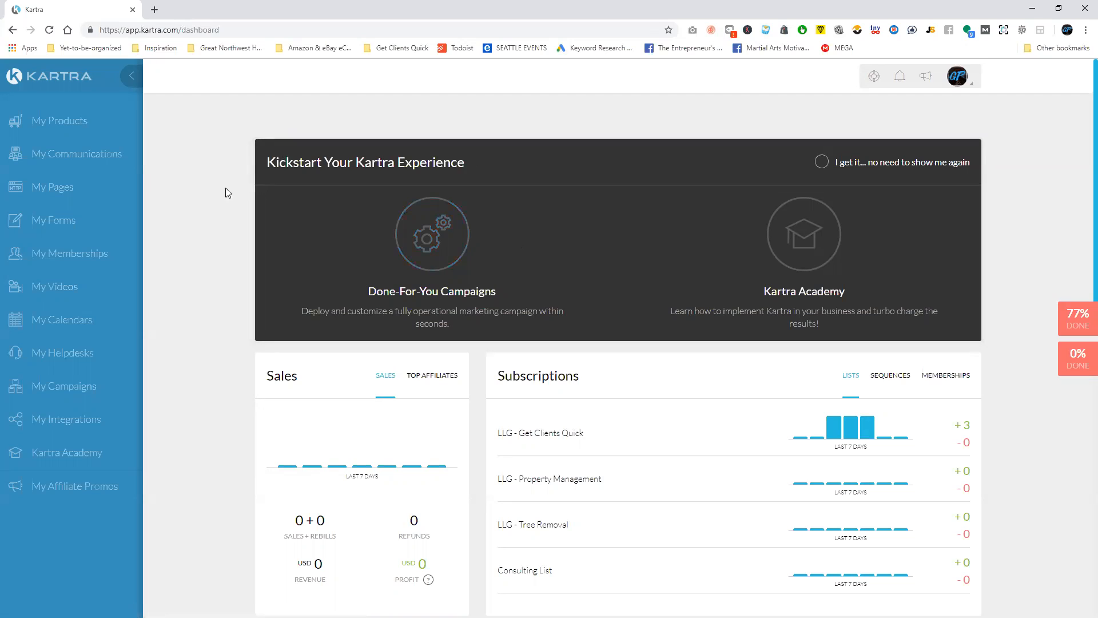
# Start a new page from the dark blue mountain Squeeze Pages template with the centred opt-in form and launch the builder.
pyautogui.click(67, 189)
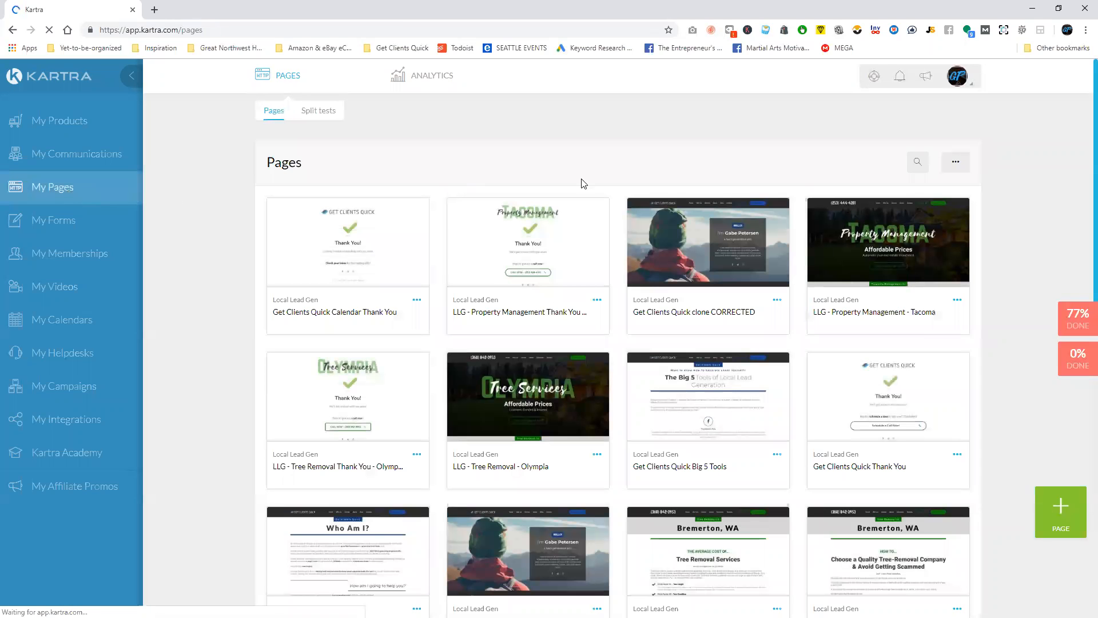
pyautogui.click(1059, 512)
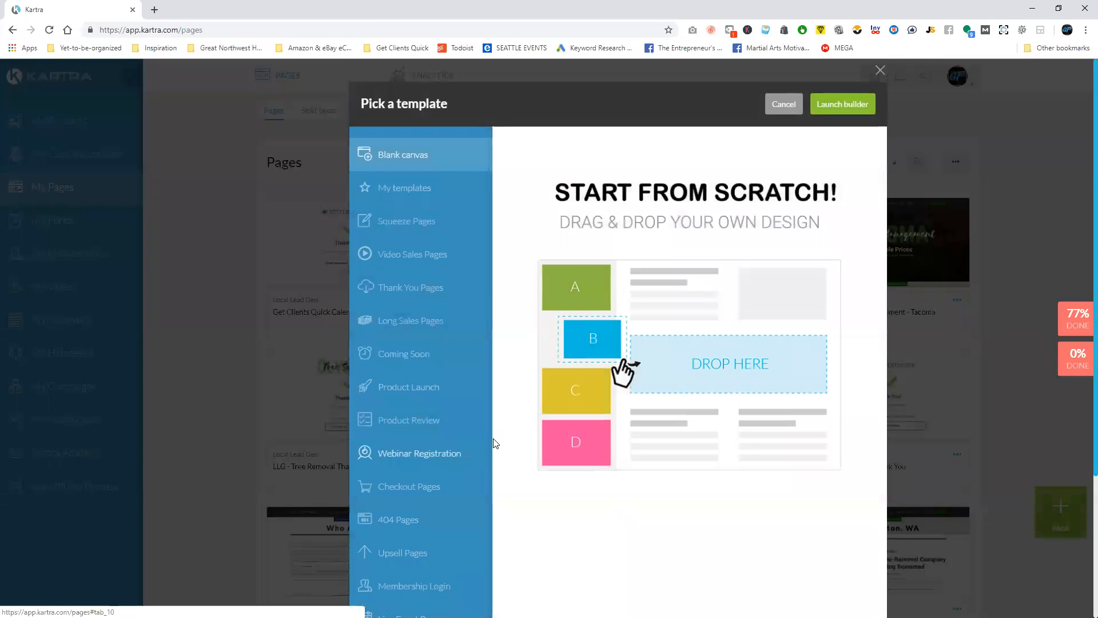
pyautogui.scroll(-3, 369, 374)
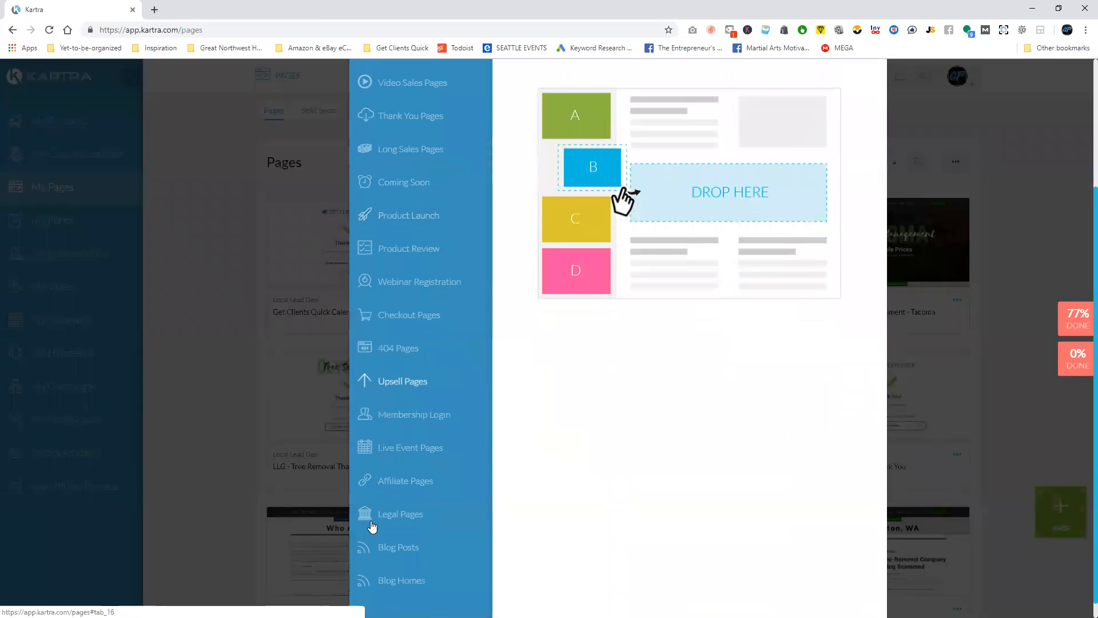
pyautogui.scroll(3, 436, 503)
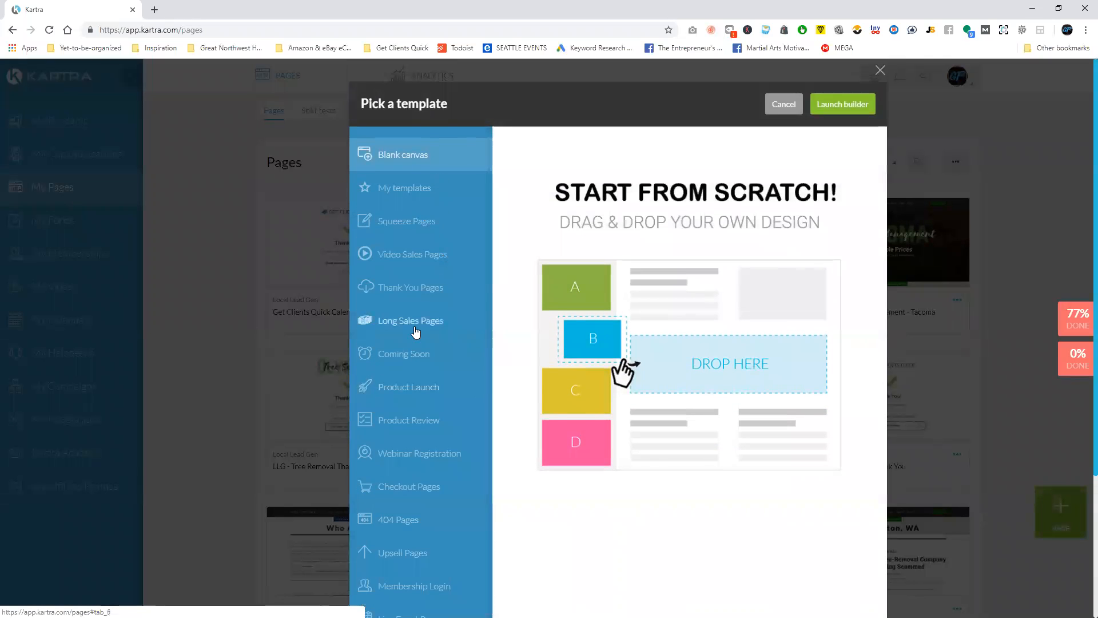
pyautogui.click(417, 227)
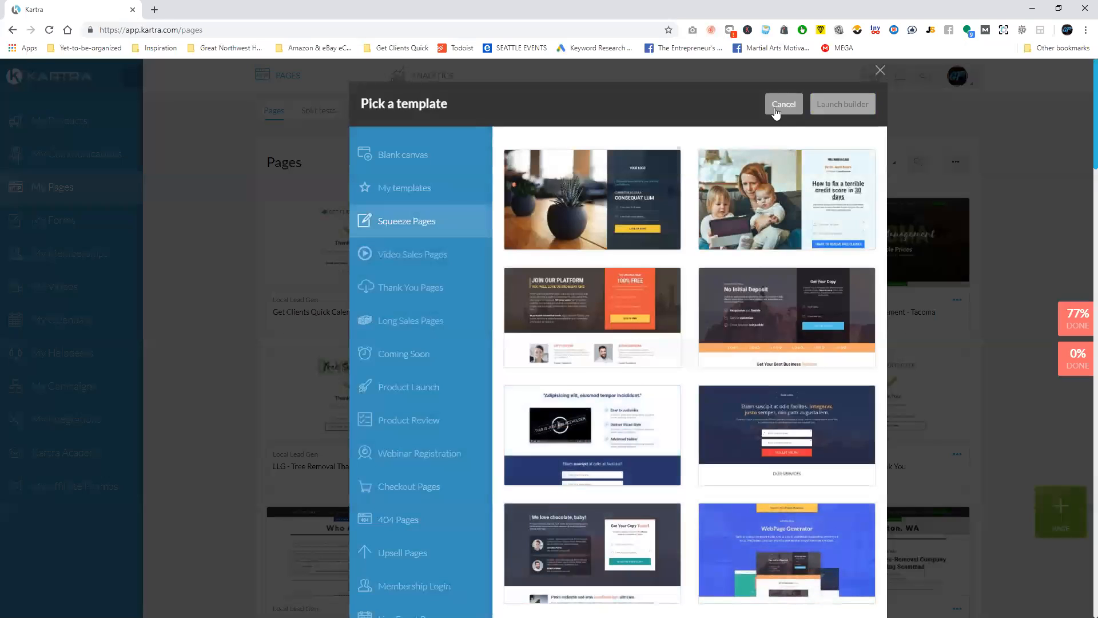
pyautogui.click(827, 443)
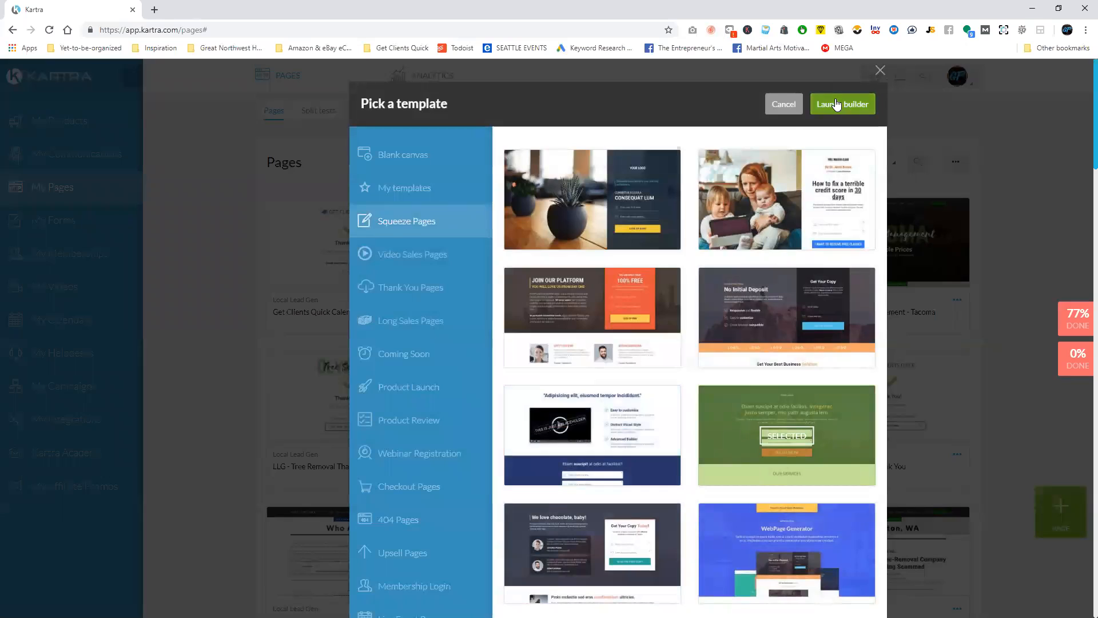
pyautogui.click(837, 104)
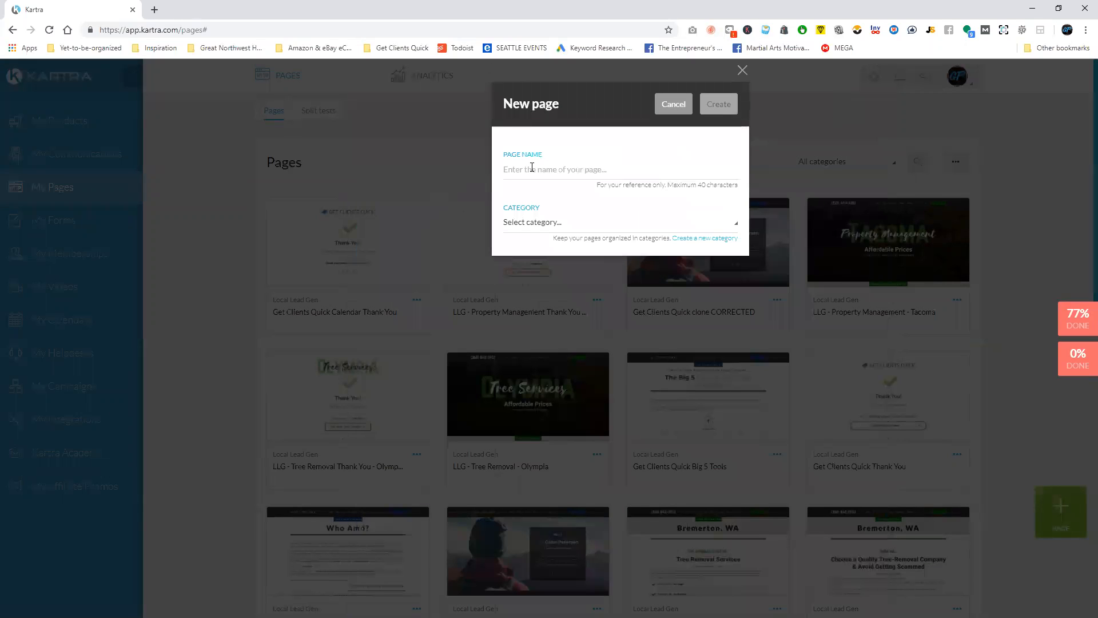
# Create the page with the name "LLG - Roofing Company" in the Local Lead Gen category.
pyautogui.click(532, 169)
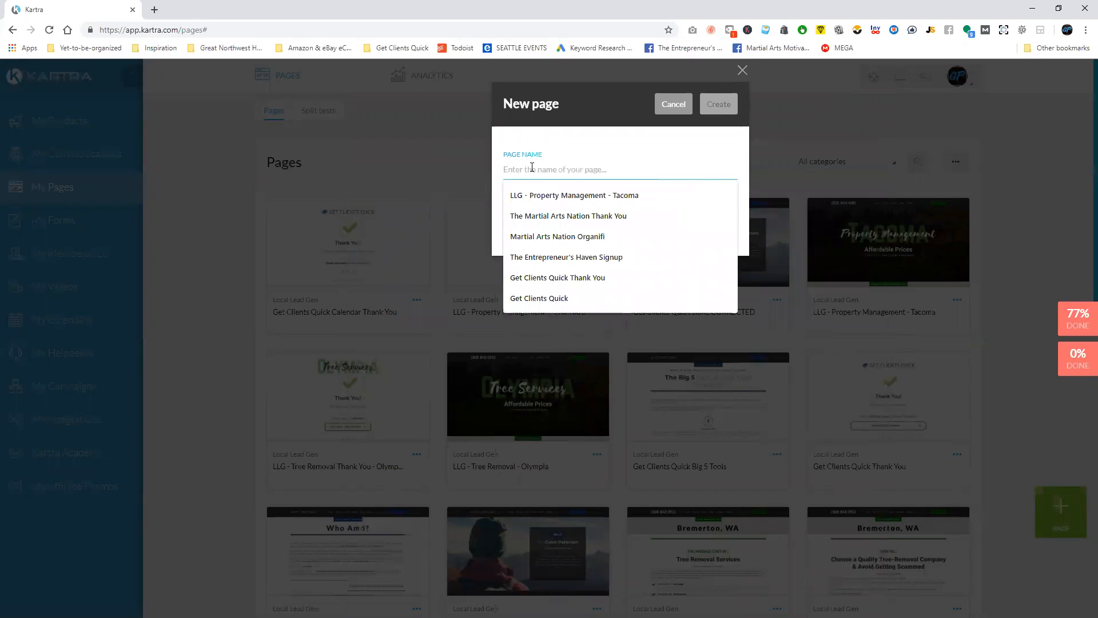
pyautogui.write('LLG -')
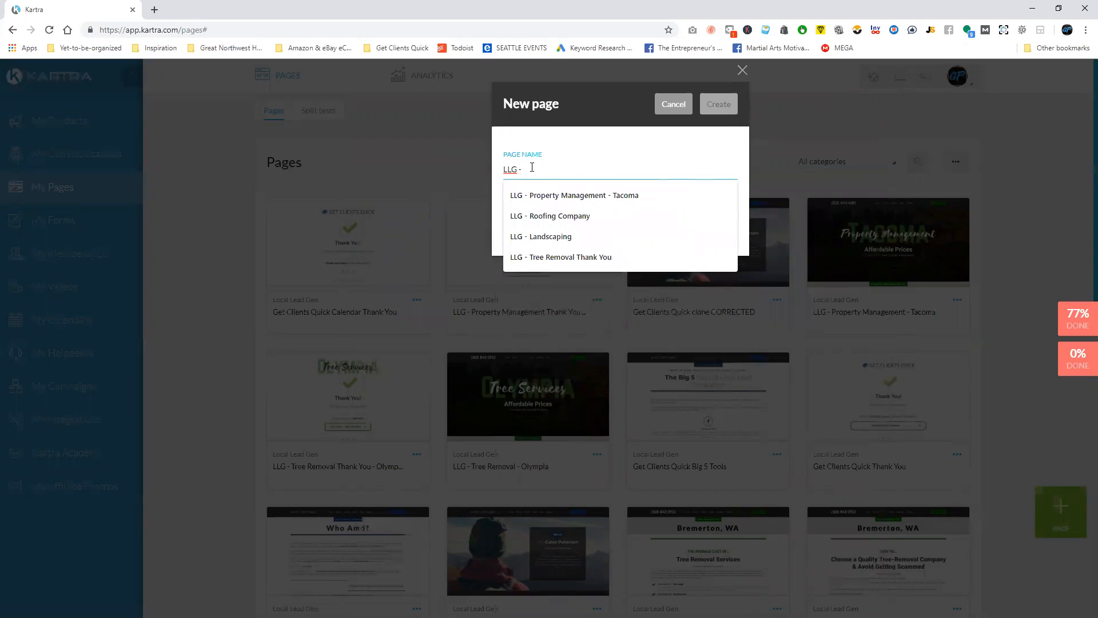
pyautogui.write(' Roofing Company')
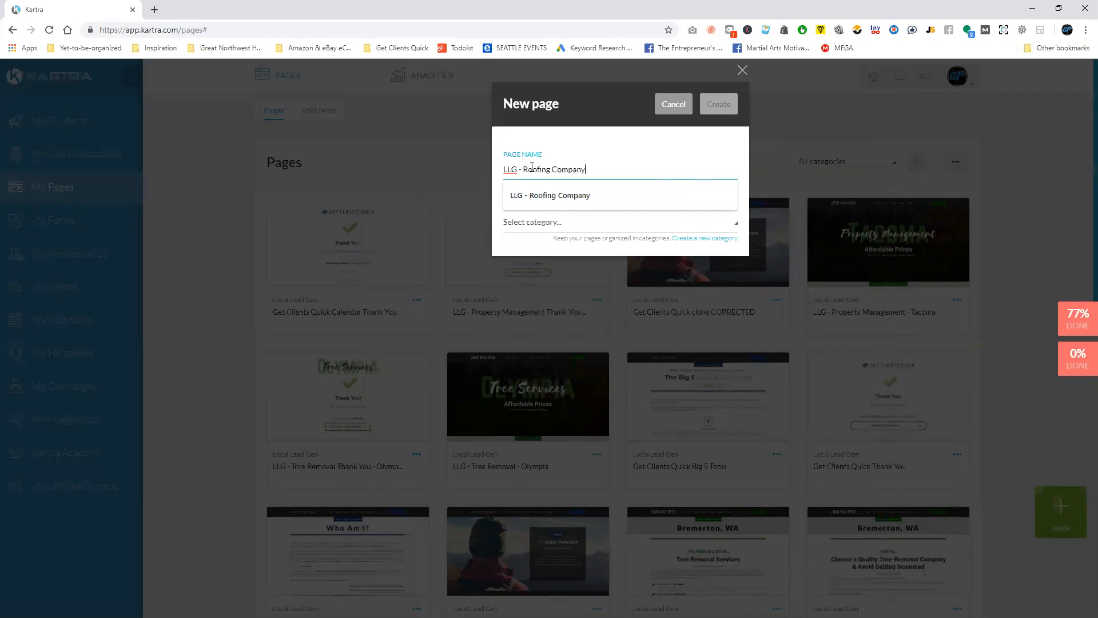
pyautogui.click(625, 183)
pyautogui.click(586, 223)
pyautogui.scroll(-3, 563, 306)
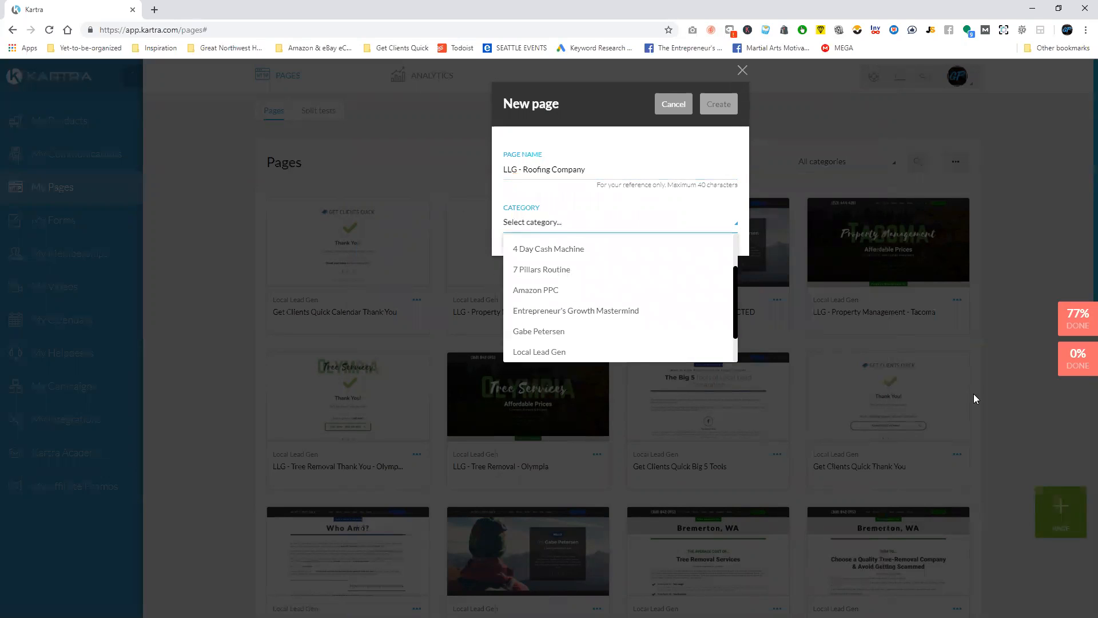
pyautogui.click(566, 353)
pyautogui.click(718, 104)
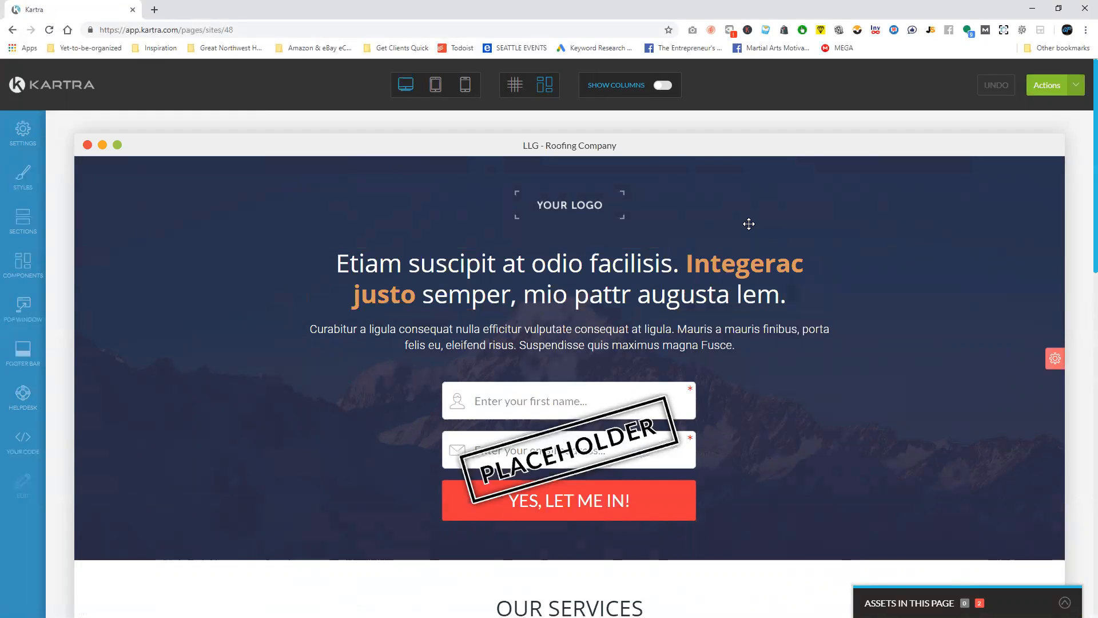
# Look through the template's sections from the hero form down to the footer.
pyautogui.scroll(-8, 732, 221)
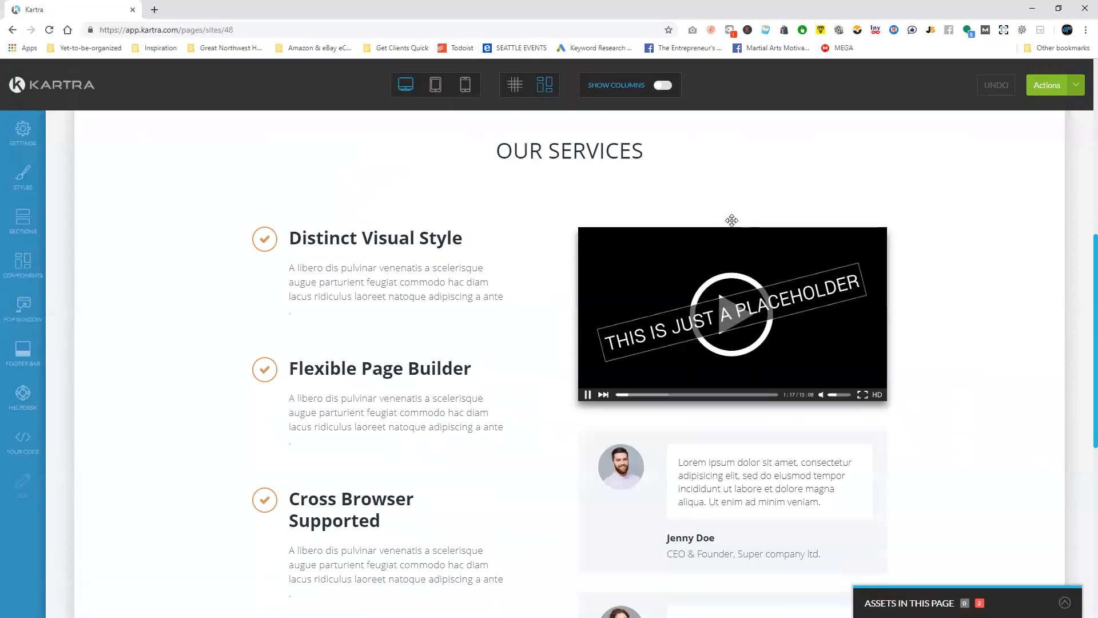
pyautogui.scroll(-7, 967, 286)
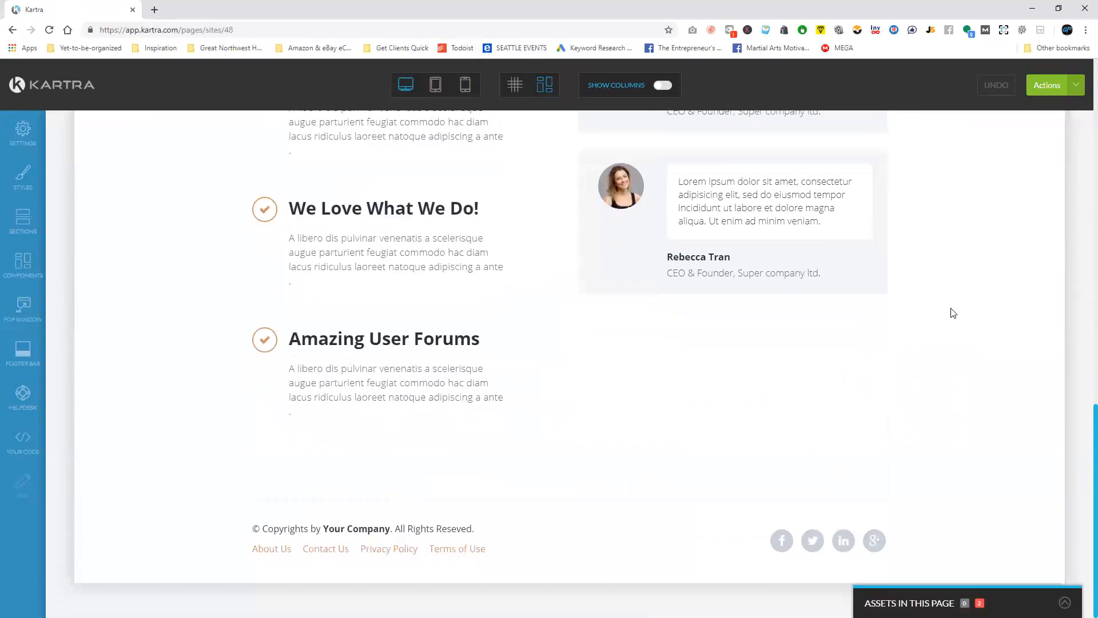
pyautogui.scroll(7, 951, 311)
pyautogui.scroll(3, 946, 368)
pyautogui.scroll(2, 947, 368)
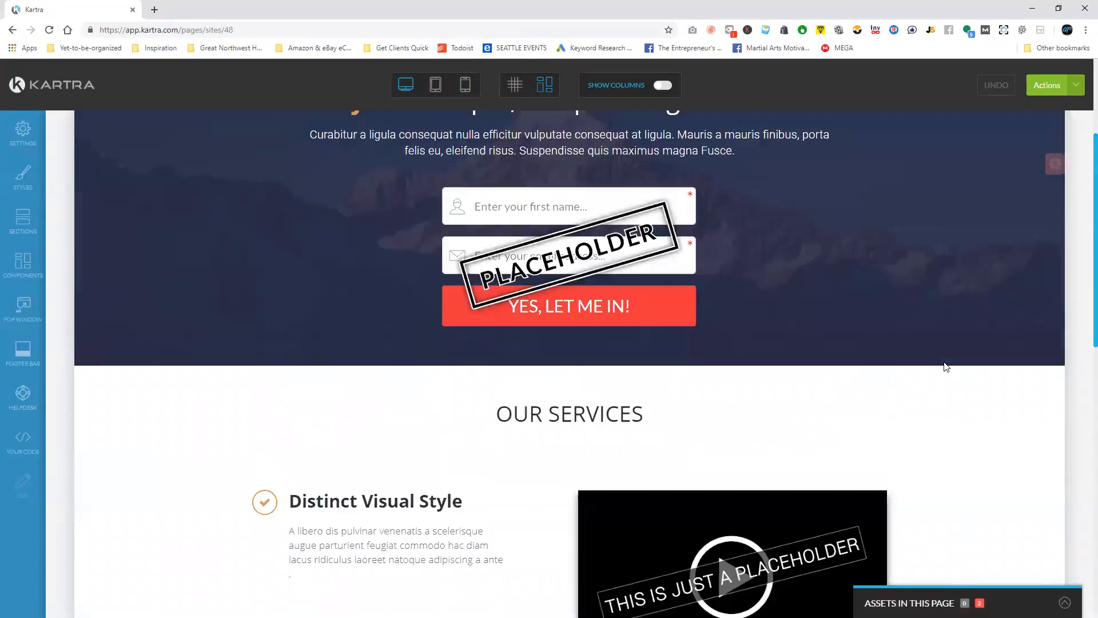
pyautogui.scroll(-5, 947, 368)
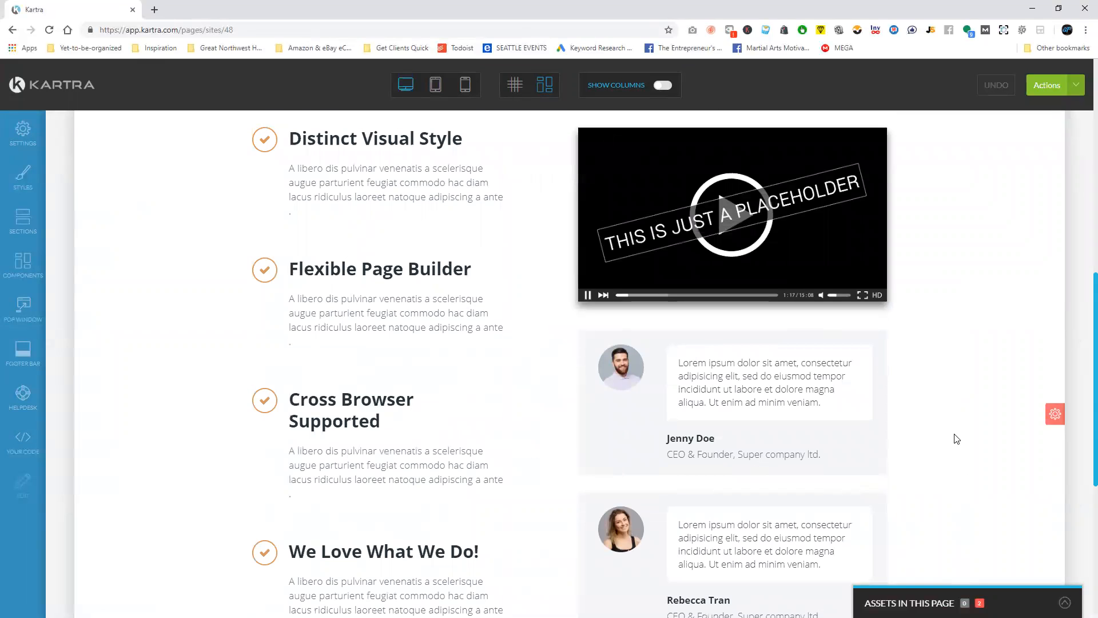
pyautogui.scroll(9, 954, 433)
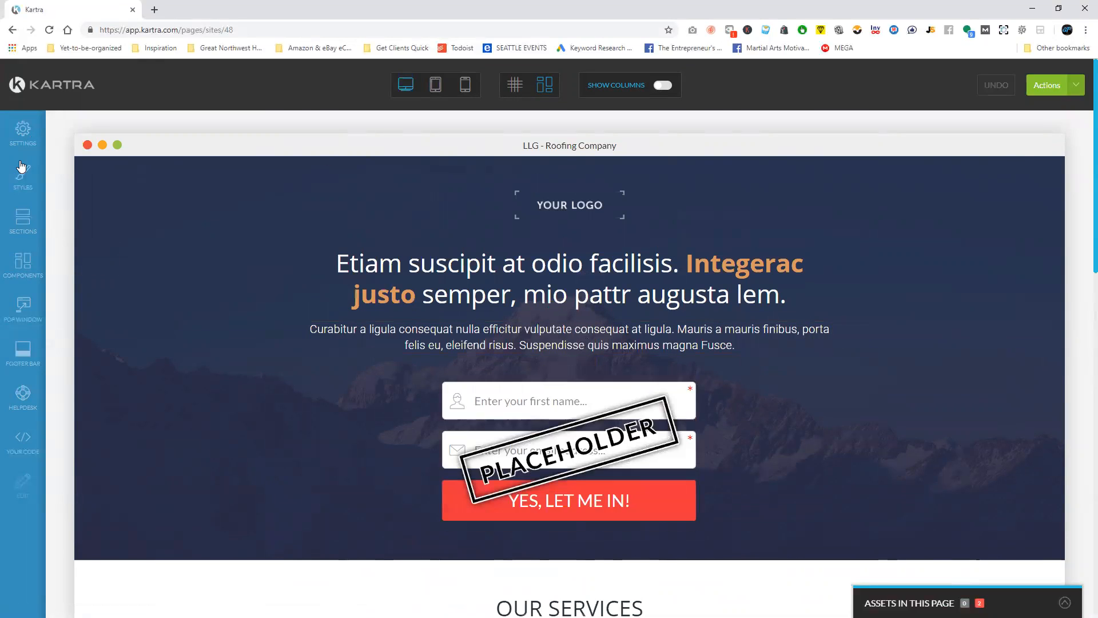
# Delete the Our Services block with the feature list, video placeholder and testimonials.
pyautogui.scroll(-2, 1050, 496)
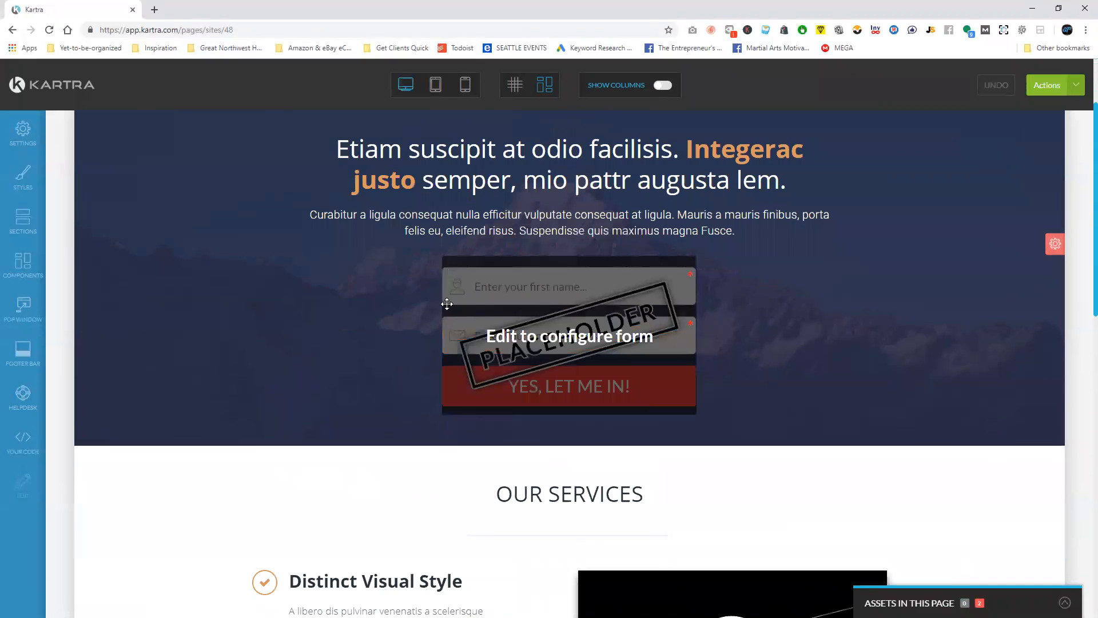
pyautogui.scroll(-1, 867, 338)
pyautogui.scroll(-7, 867, 338)
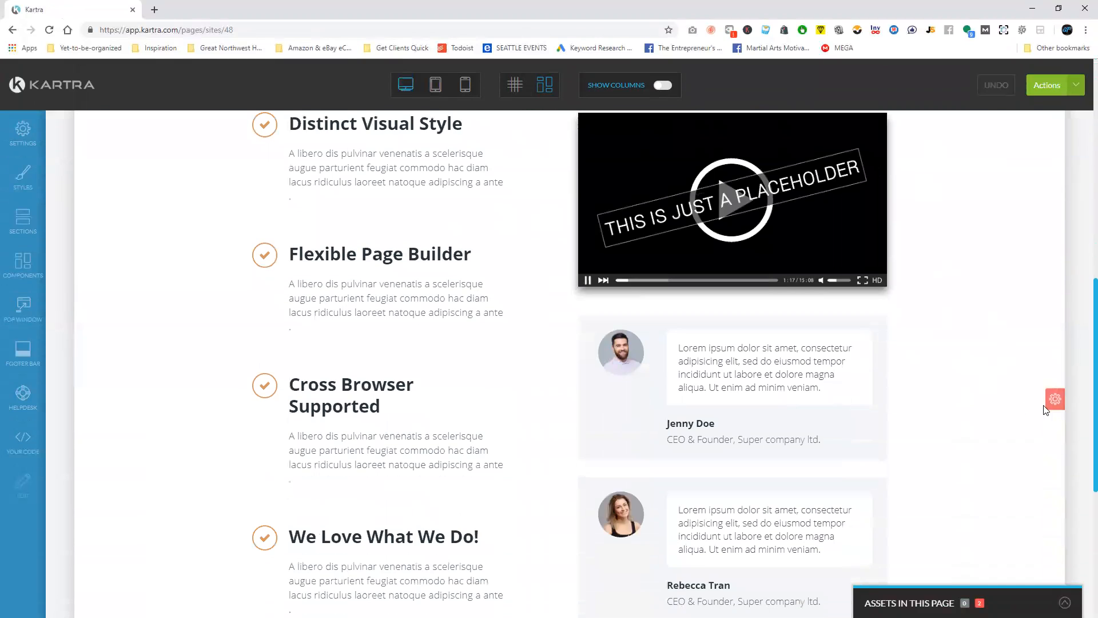
pyautogui.moveTo(1054, 401)
pyautogui.click(1055, 463)
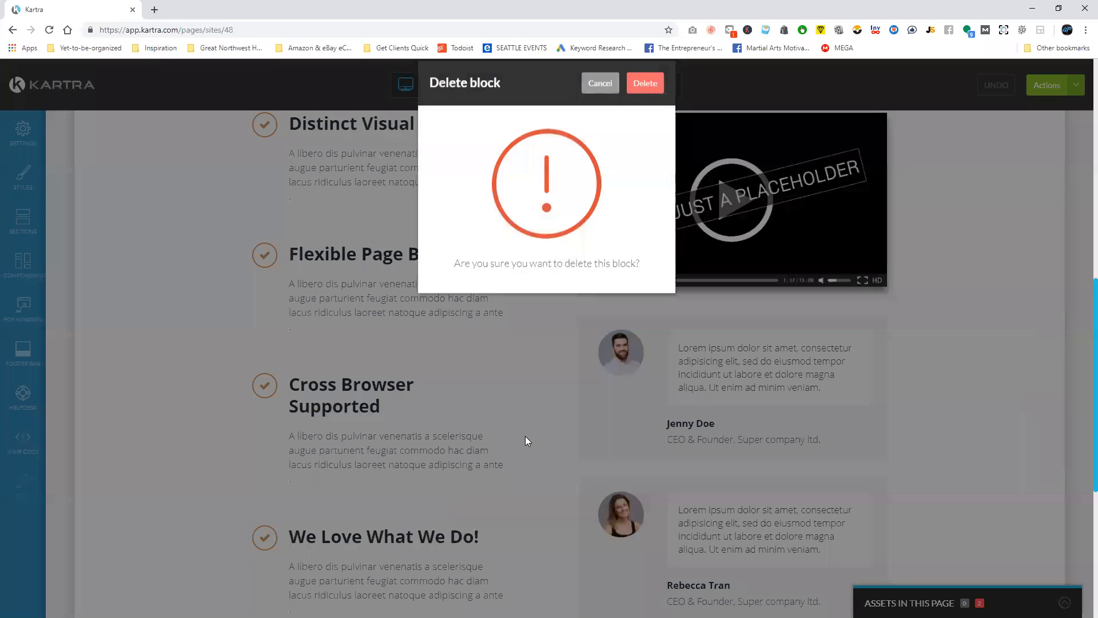
pyautogui.click(644, 103)
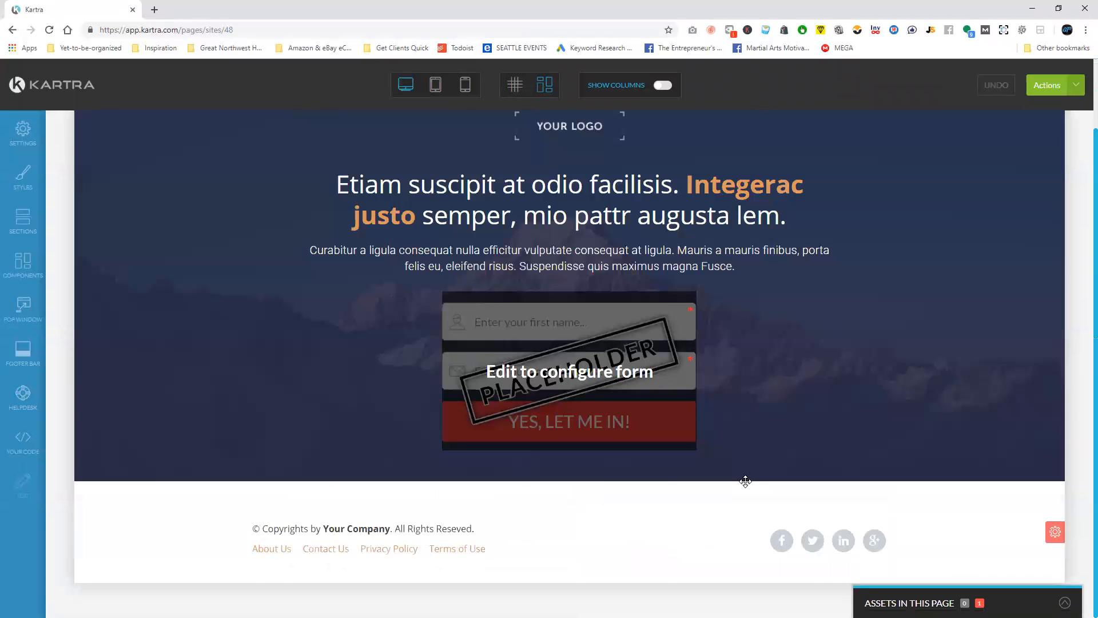
pyautogui.scroll(2, 236, 375)
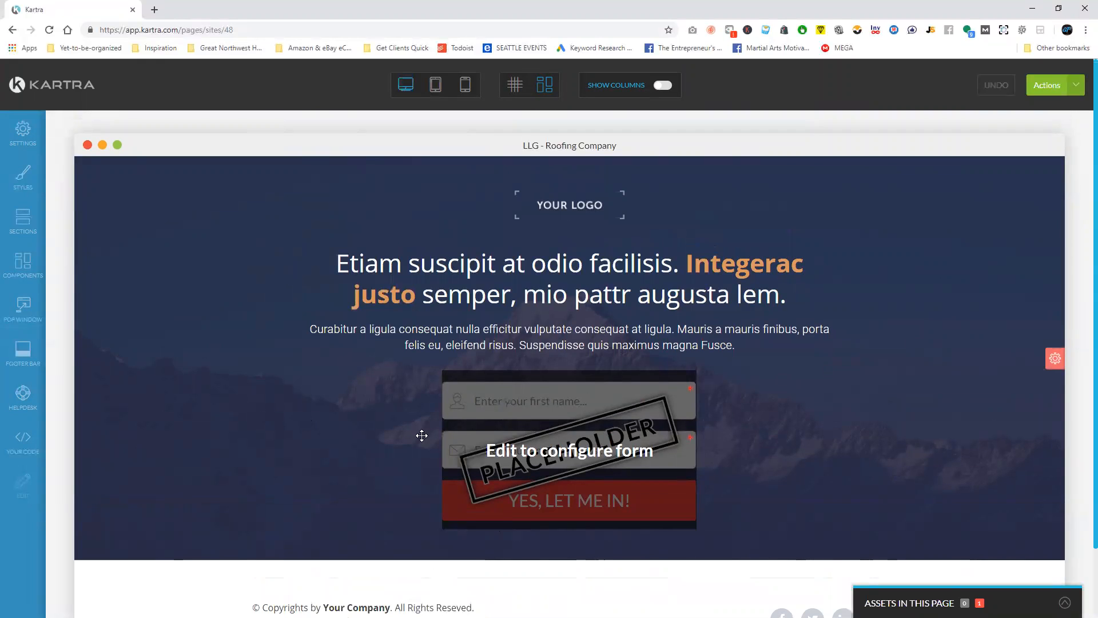
pyautogui.moveTo(543, 430)
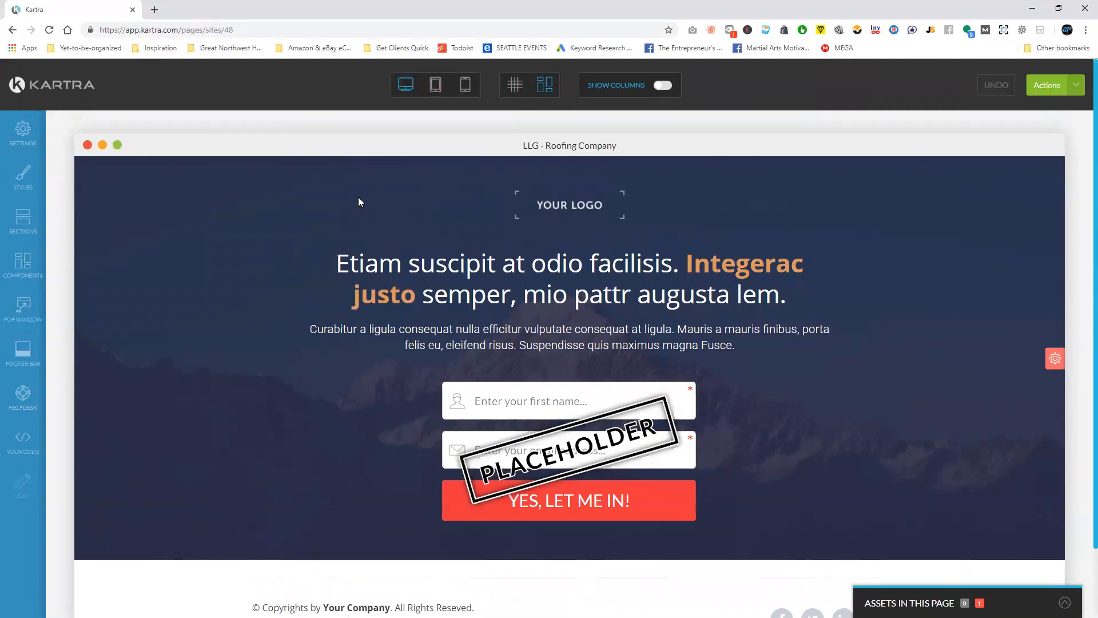
pyautogui.moveTo(532, 276)
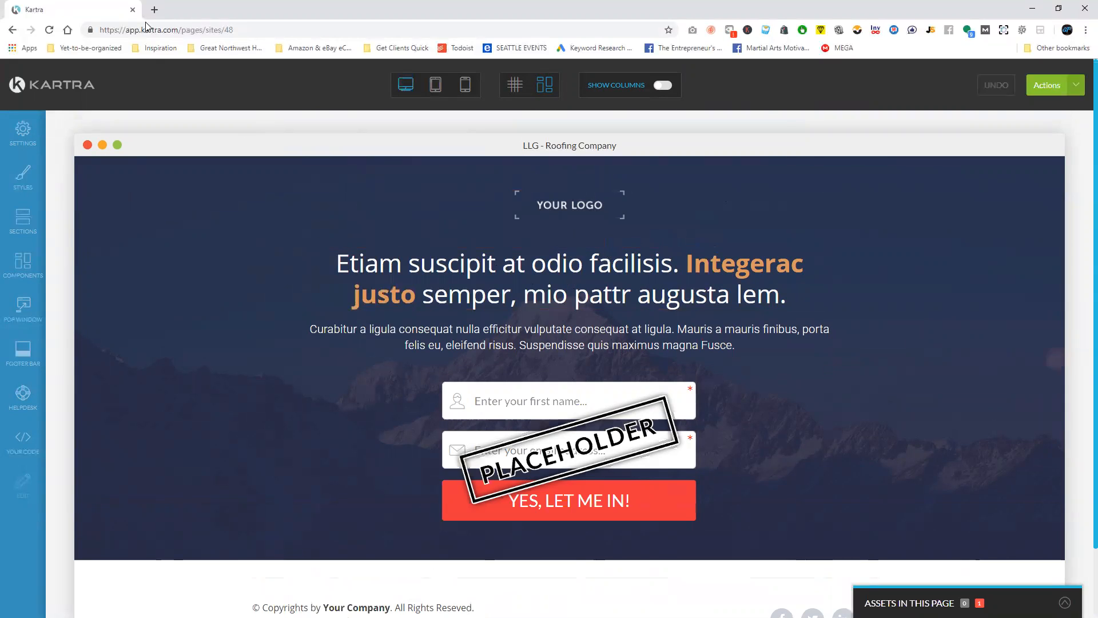
# Switch to Canva in a new browser tab and open the Banners design for editing from all designs.
pyautogui.hotkey('ctrl', 't')
pyautogui.write('canv')
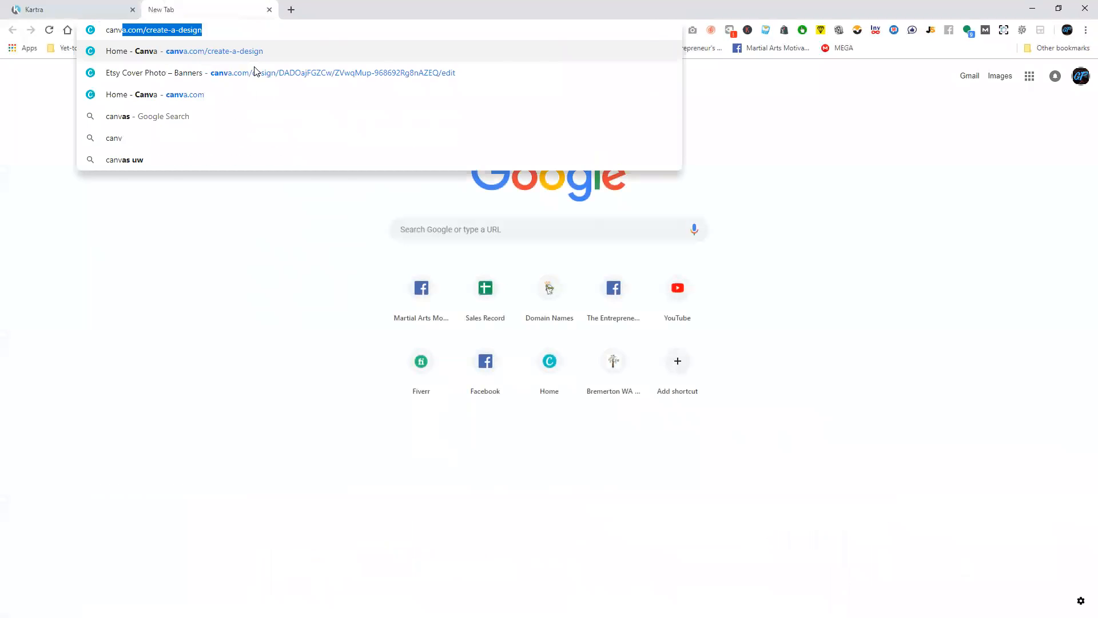
pyautogui.press('Return')
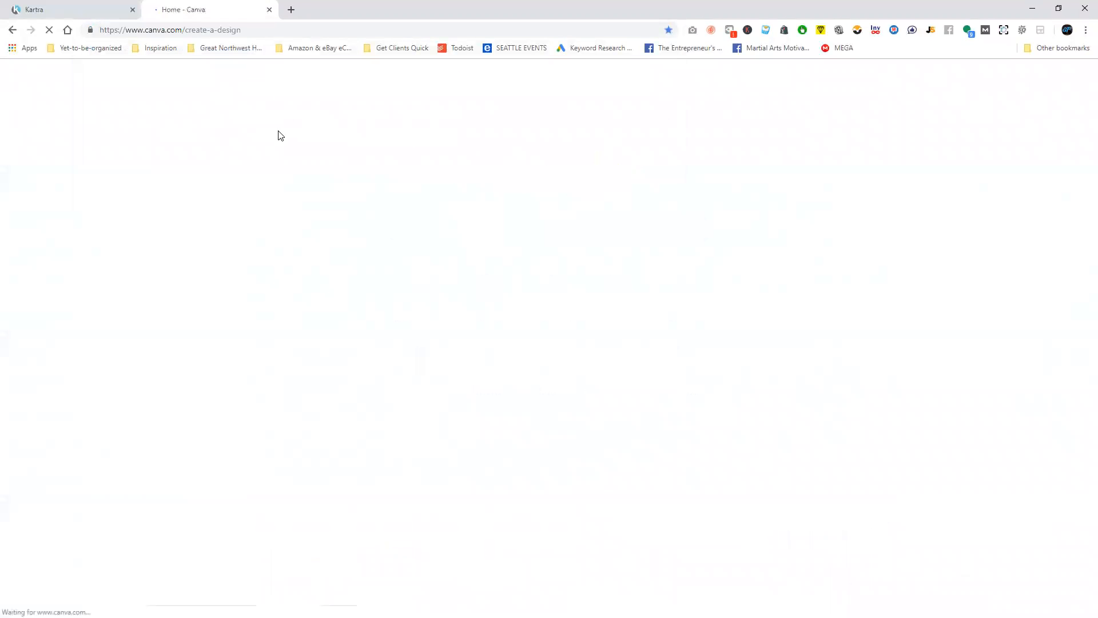
pyautogui.click(58, 295)
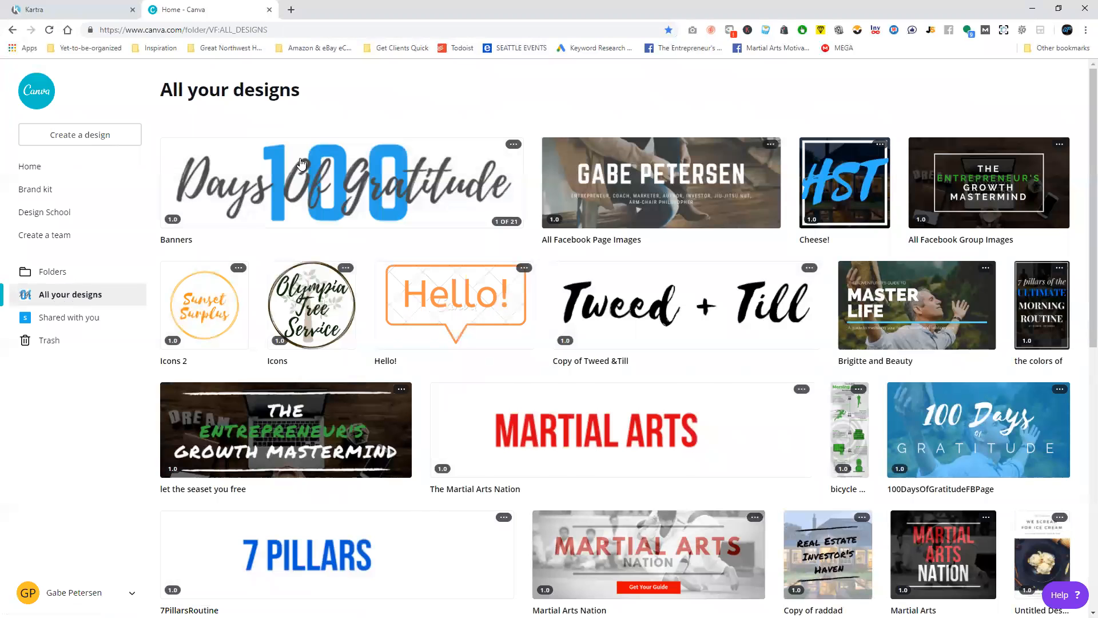
pyautogui.click(302, 164)
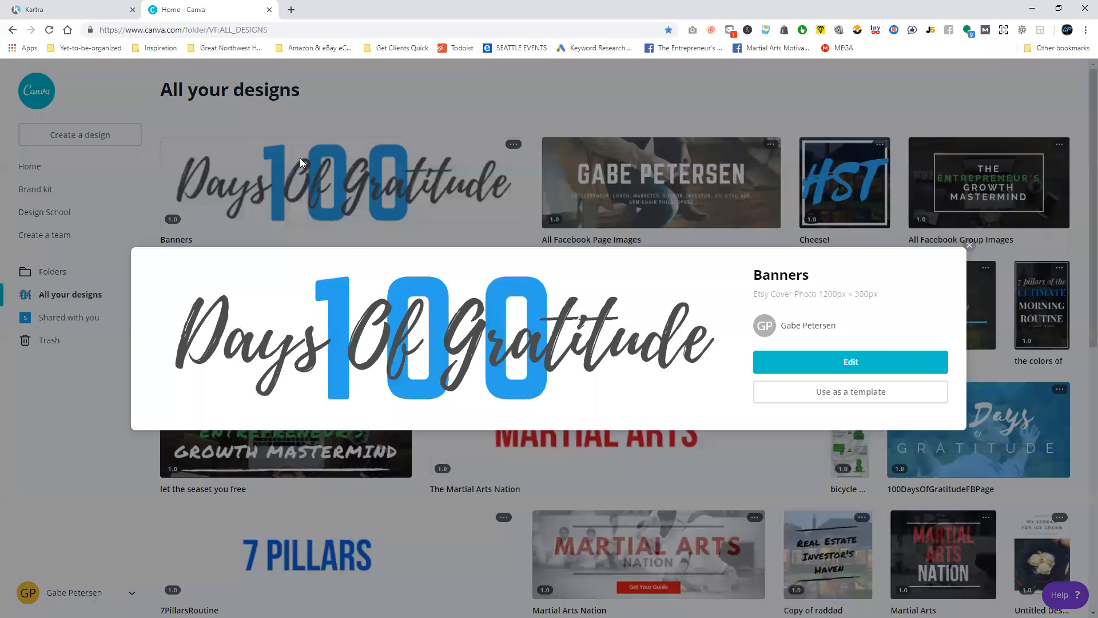
pyautogui.click(880, 362)
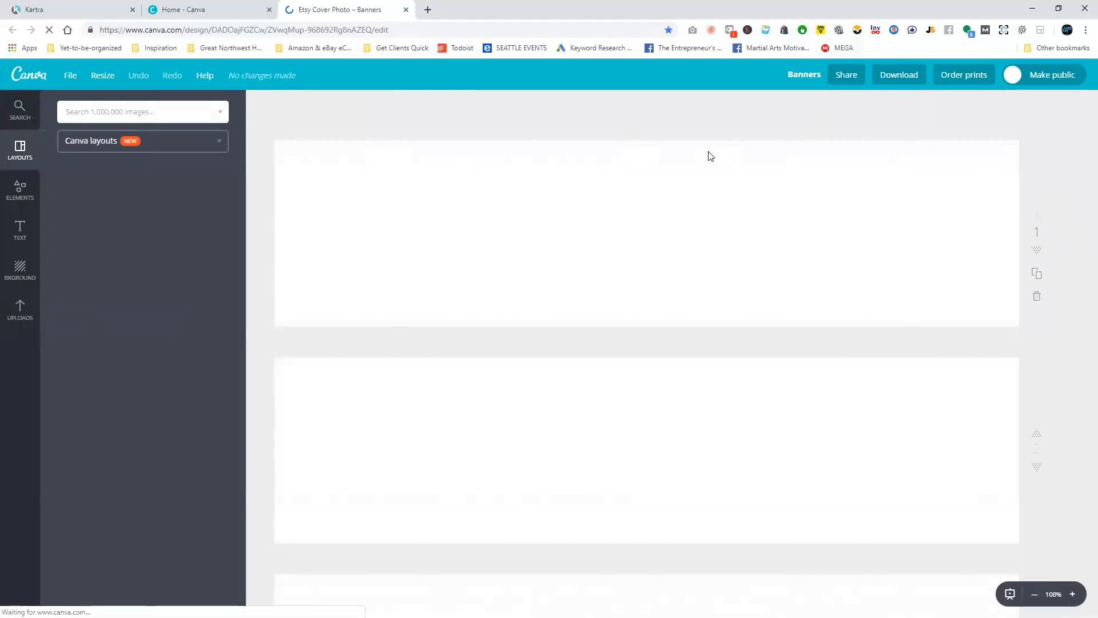
# Enter "Roofing" as the white script text over WASHINGTON on the page 3 banner.
pyautogui.scroll(-10, 579, 222)
pyautogui.scroll(-4, 580, 221)
pyautogui.scroll(8, 663, 294)
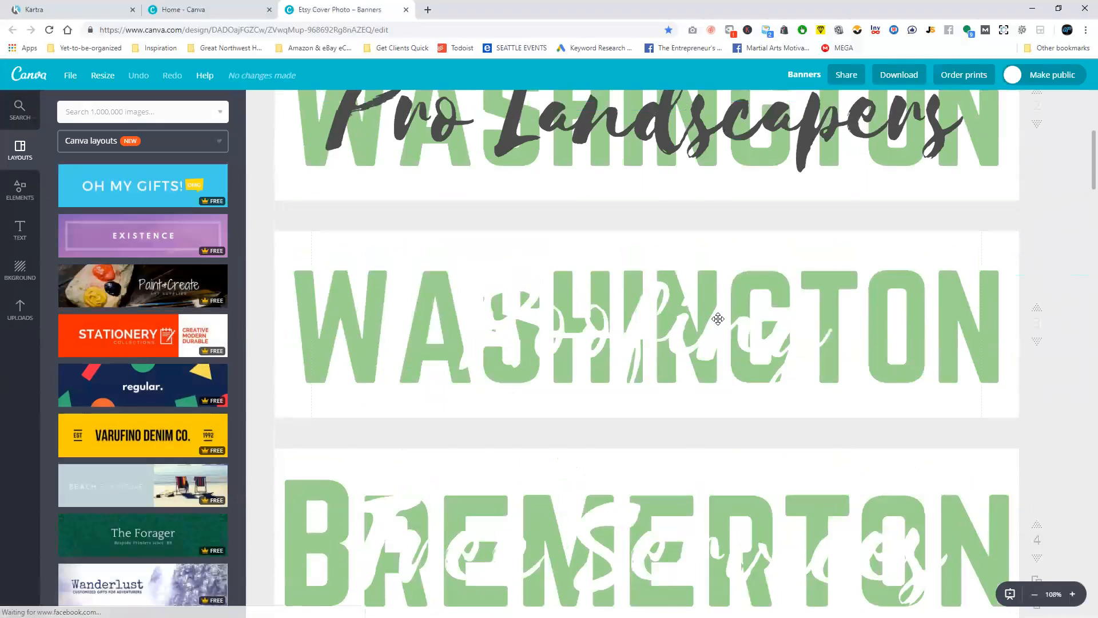
pyautogui.click(644, 329)
pyautogui.click(644, 329)
pyautogui.write('Roof')
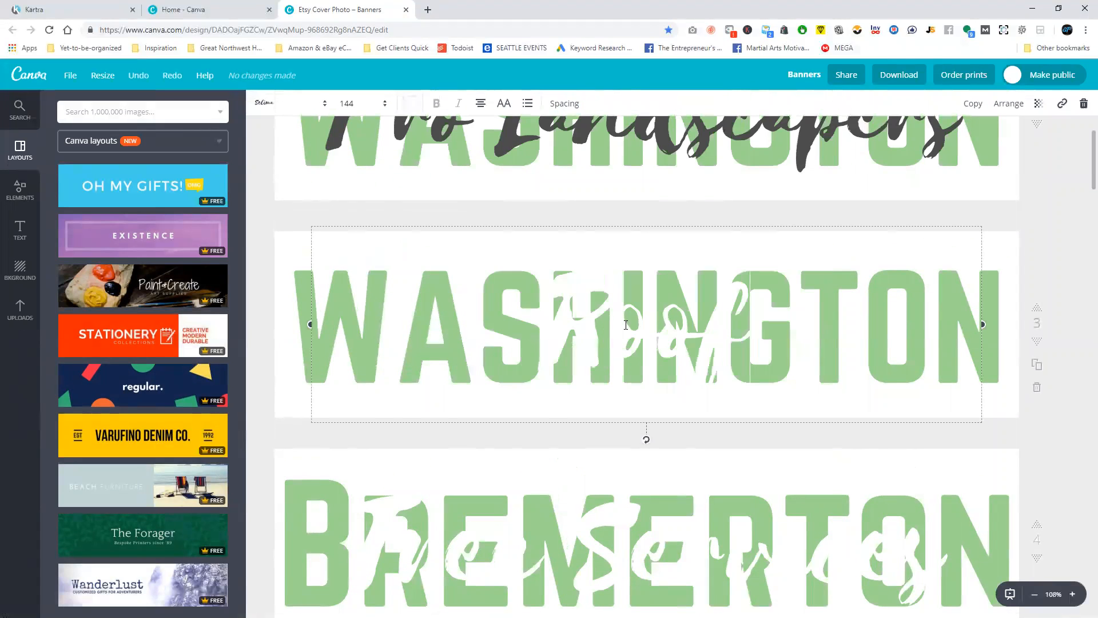
pyautogui.write('ing')
# Set the Roofing text's font size to 165 and move it up to fit over the word WASHINGTON.
pyautogui.hotkey('ctrl', 'a')
pyautogui.click(355, 104)
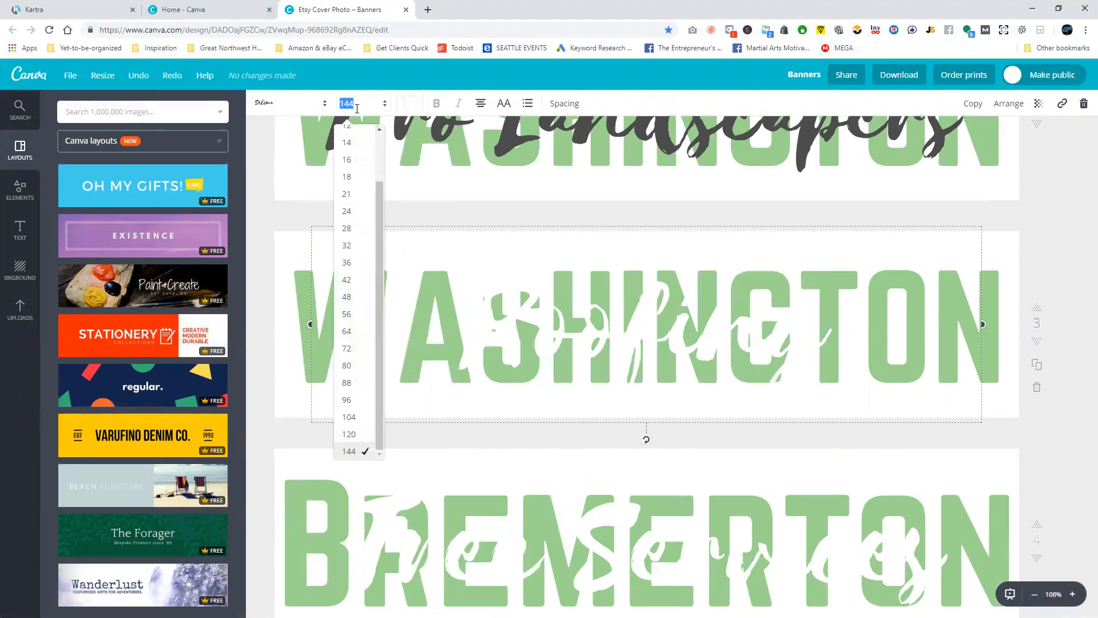
pyautogui.write('165')
pyautogui.press('Return')
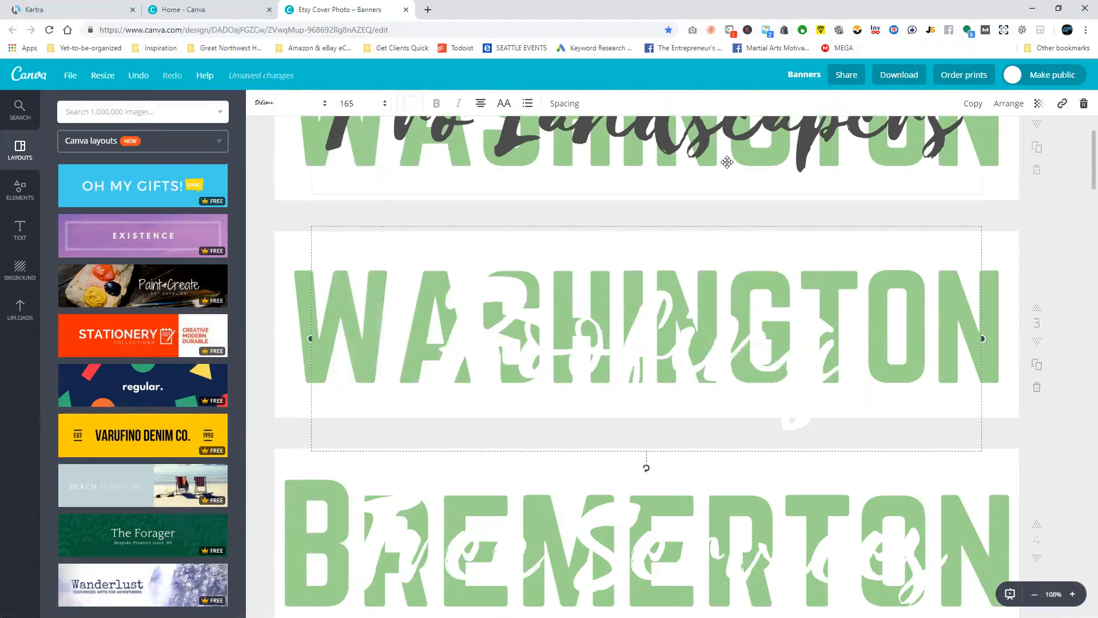
pyautogui.moveTo(647, 222); pyautogui.dragTo(646, 213)
pyautogui.click(1034, 214)
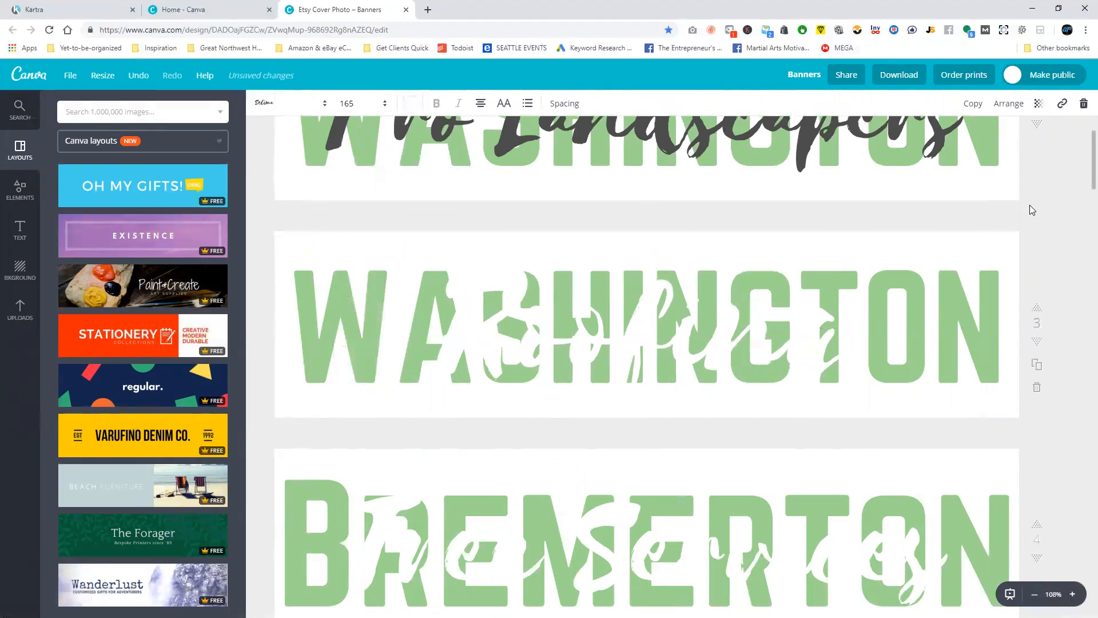
# Download only page 3 of the Banners design.
pyautogui.click(913, 81)
pyautogui.click(854, 266)
pyautogui.write('3')
pyautogui.click(834, 295)
pyautogui.click(892, 327)
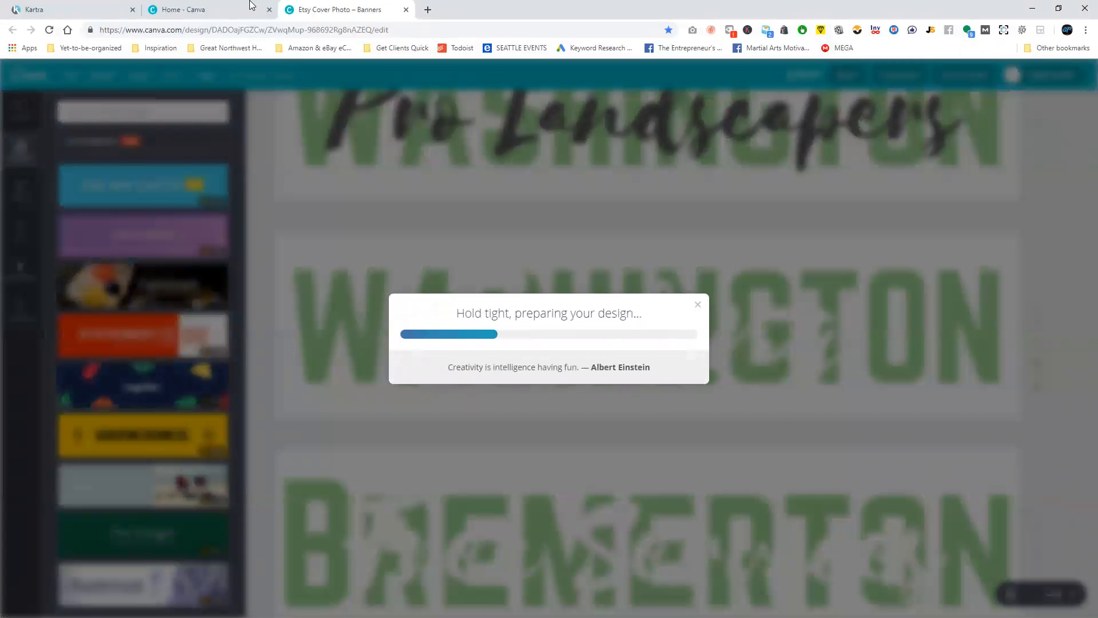
# Switch to the Kartra page editor and upload the downloaded Washington Roofing banner to the image library for the YOUR LOGO placeholder.
pyautogui.click(73, 10)
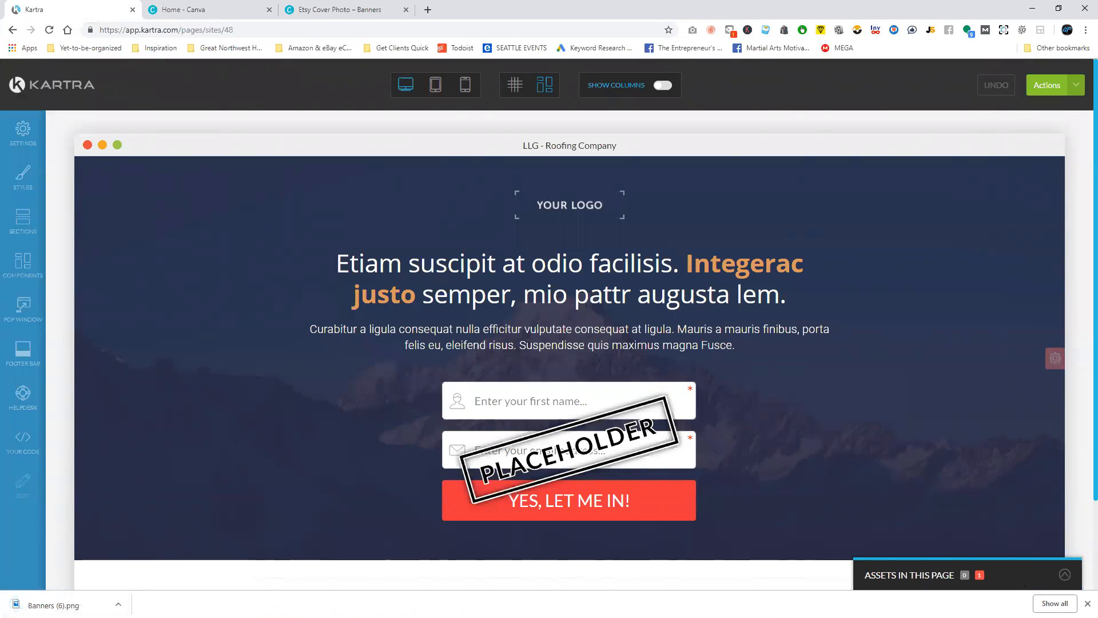
pyautogui.click(1088, 604)
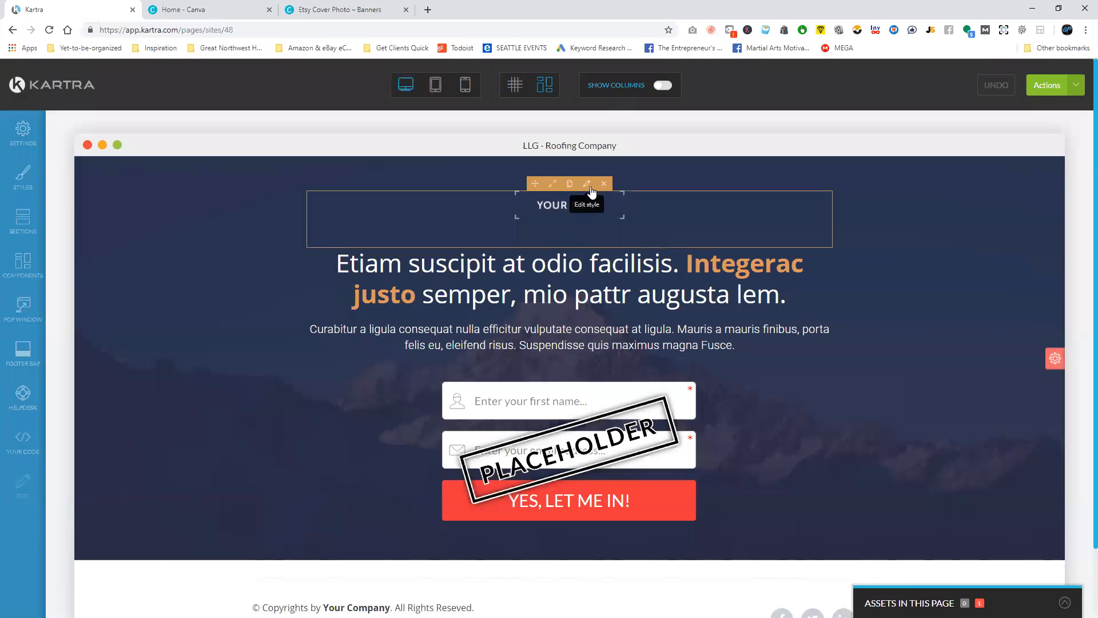
pyautogui.click(590, 188)
pyautogui.click(119, 237)
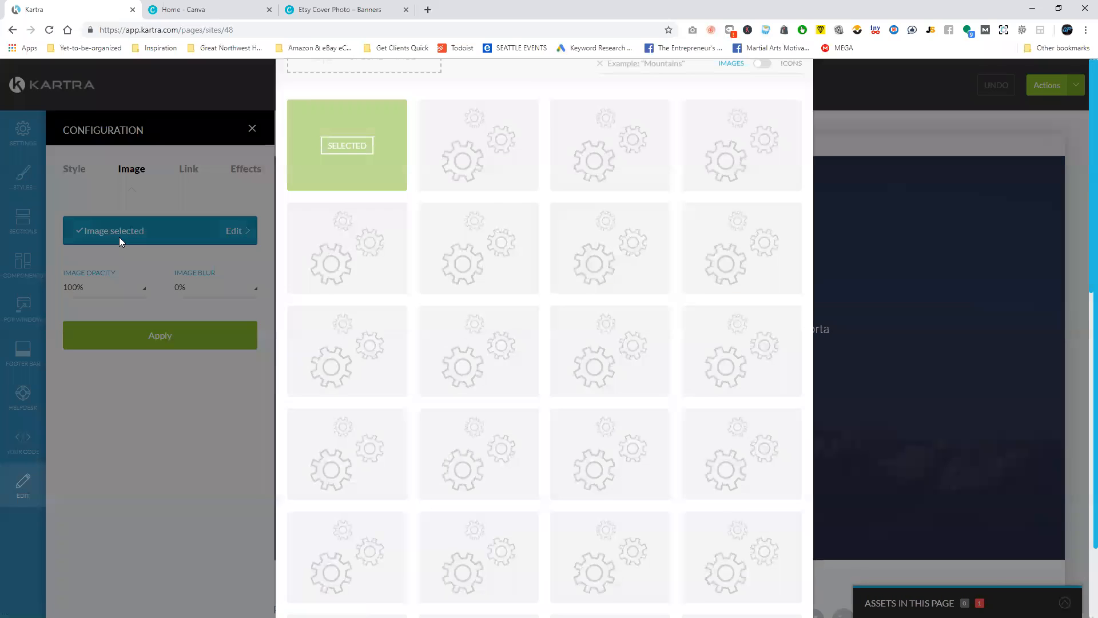
pyautogui.click(371, 153)
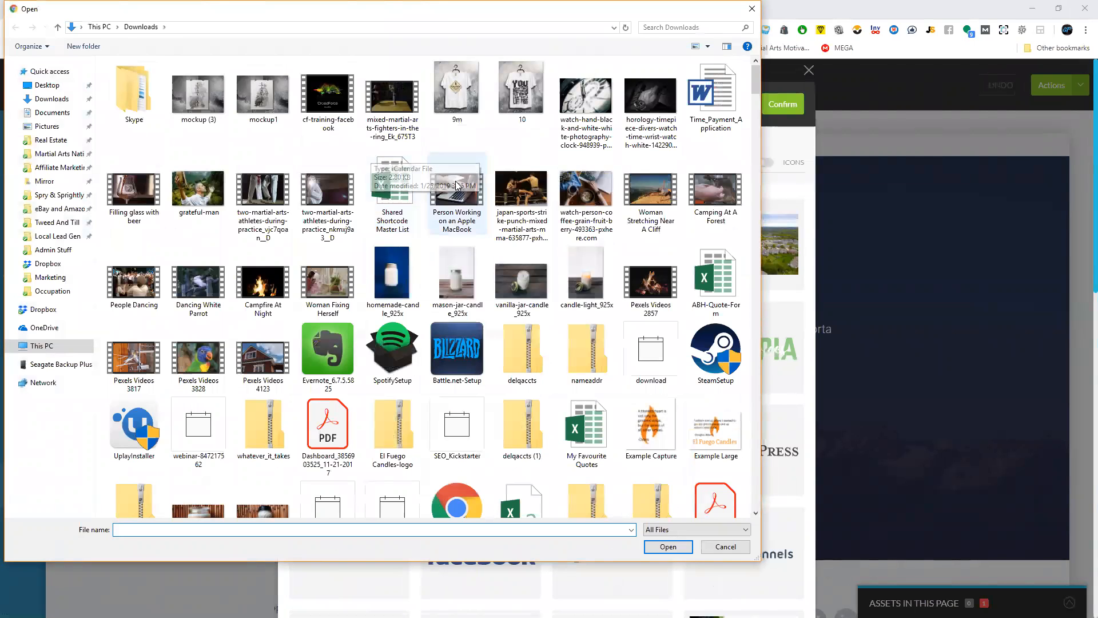
pyautogui.moveTo(756, 71); pyautogui.dragTo(738, 484)
pyautogui.click(738, 484)
pyautogui.click(684, 548)
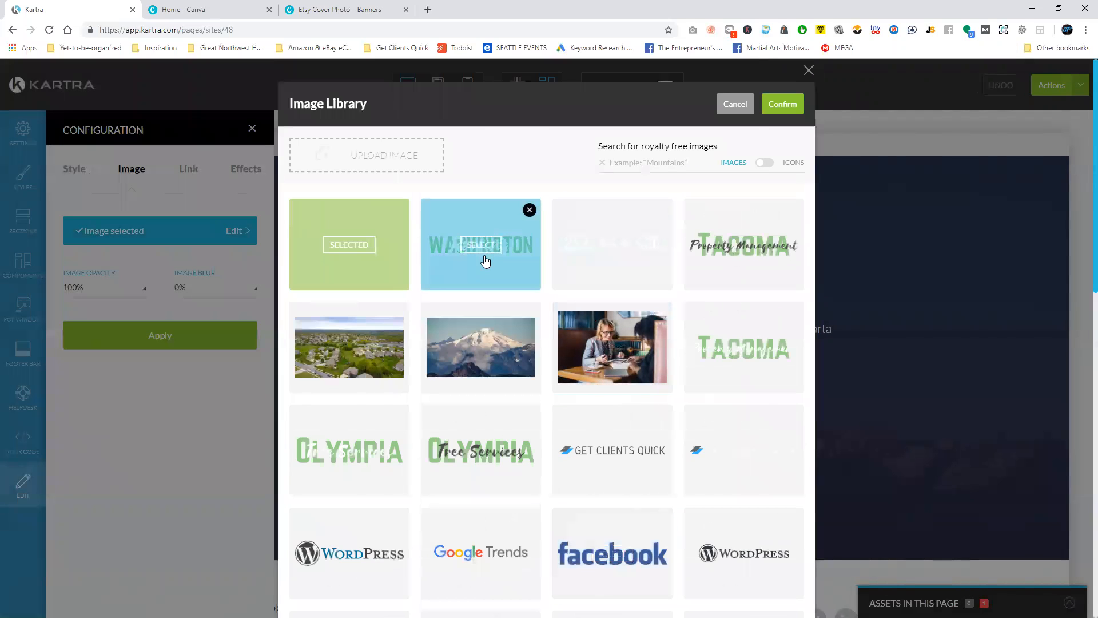
# Select the uploaded Washington Roofing banner and apply it as the logo image above the headline.
pyautogui.click(486, 252)
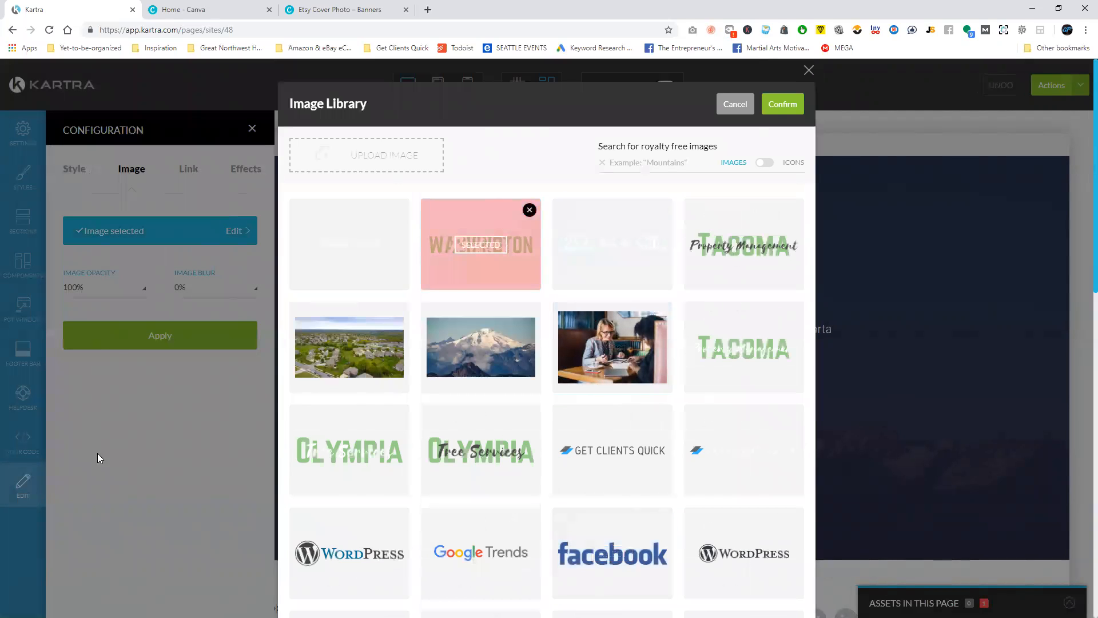
pyautogui.click(777, 104)
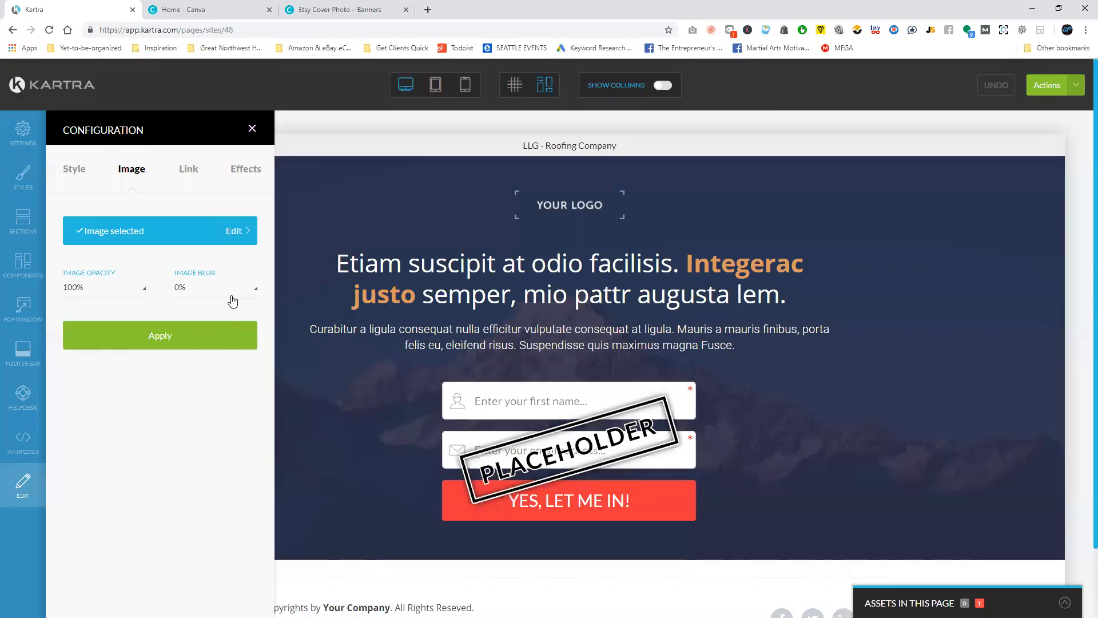
pyautogui.click(190, 342)
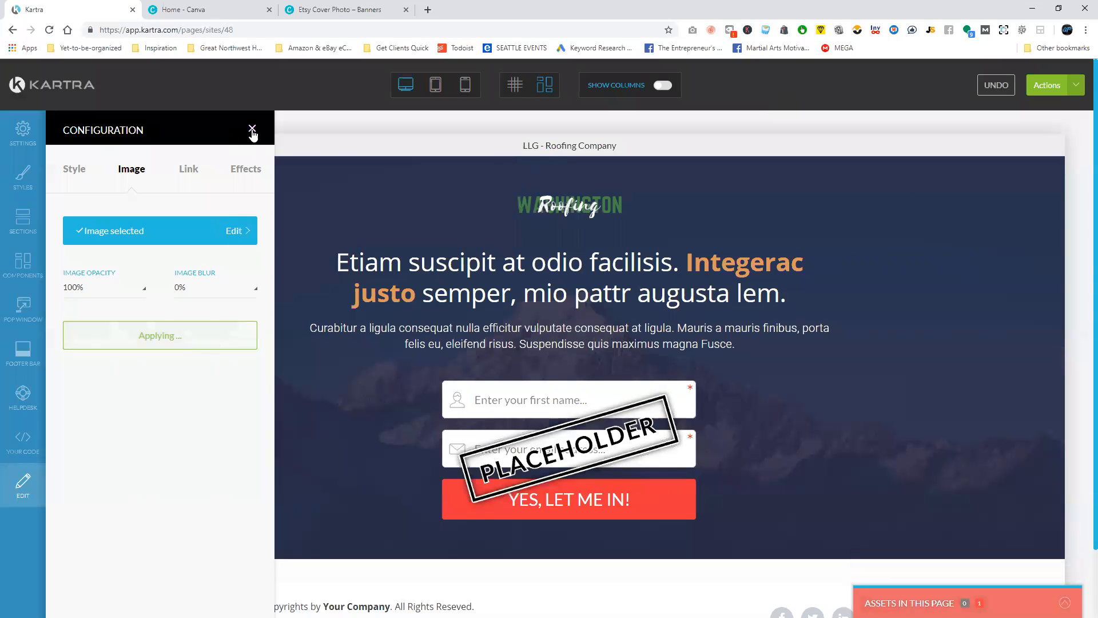
pyautogui.click(252, 130)
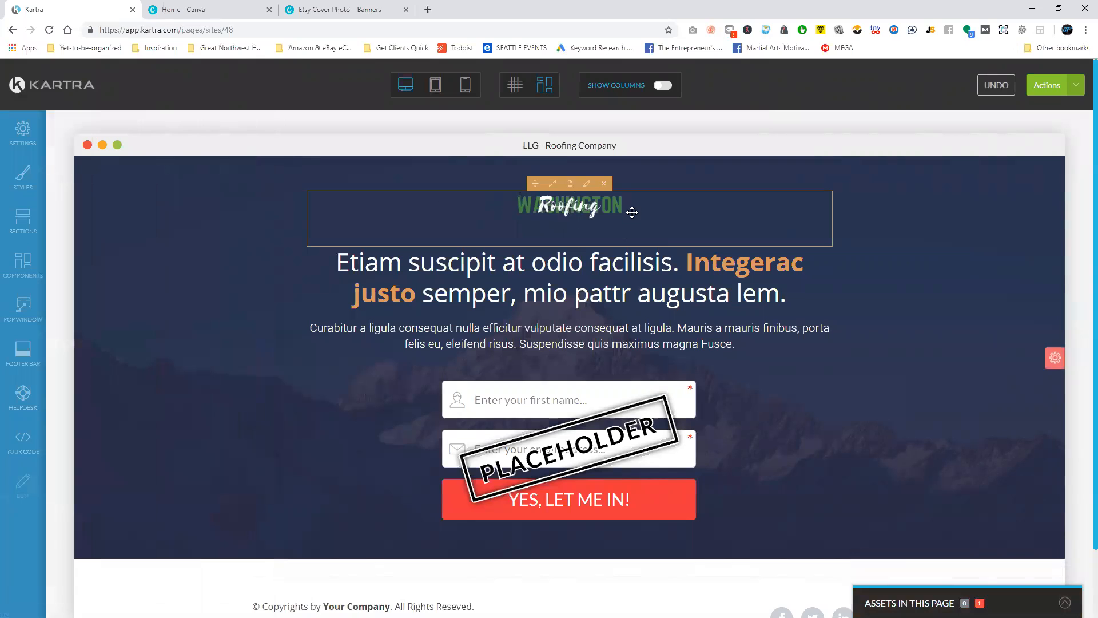
# Enlarge the Washington Roofing logo so it spans the full width of its content column.
pyautogui.click(553, 184)
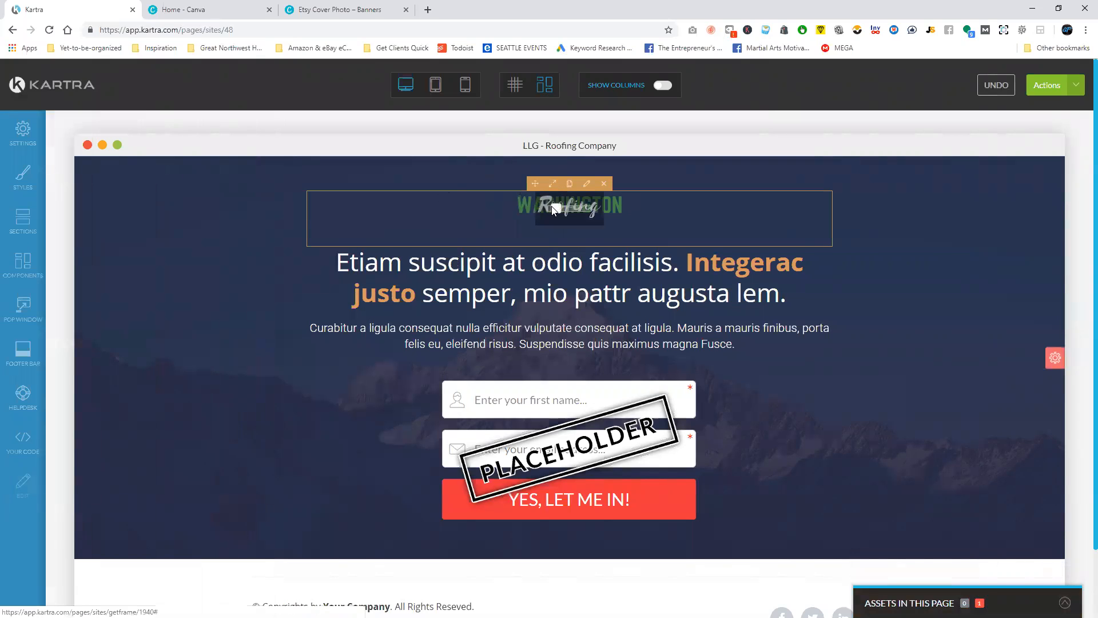
pyautogui.moveTo(549, 209); pyautogui.dragTo(650, 217)
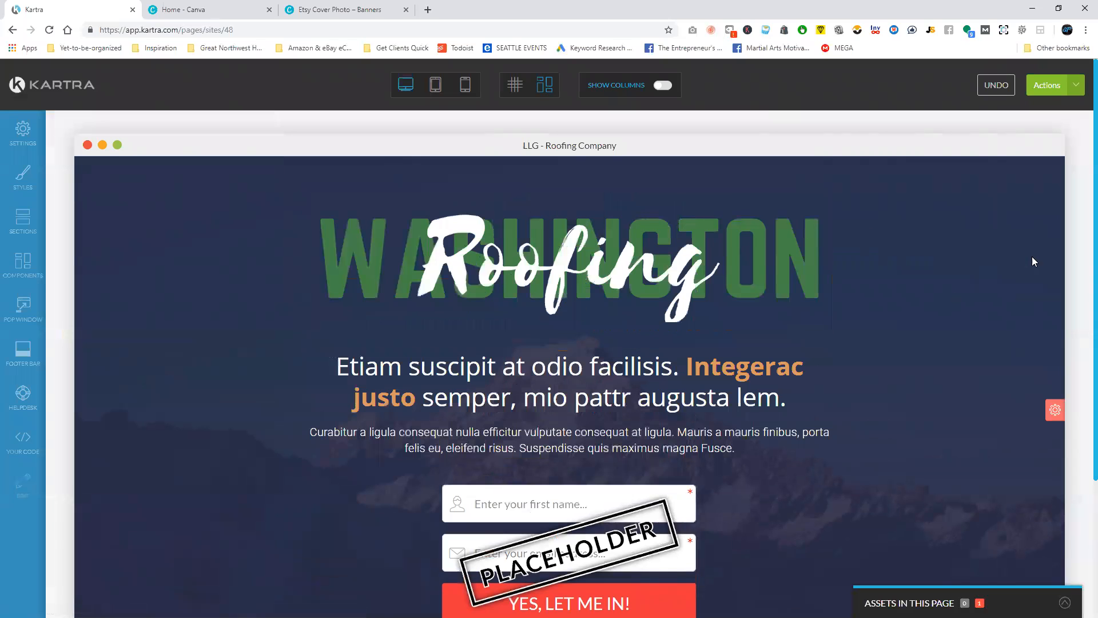
pyautogui.scroll(-2, 885, 273)
pyautogui.scroll(2, 889, 278)
pyautogui.scroll(-2, 520, 262)
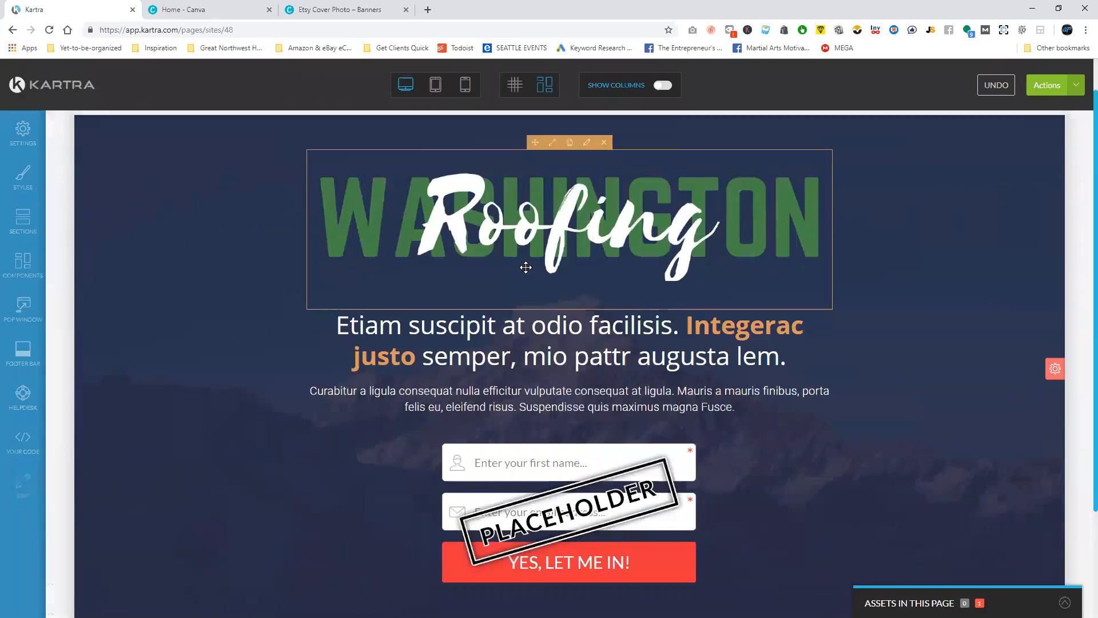
pyautogui.scroll(1, 644, 281)
pyautogui.scroll(1, 635, 280)
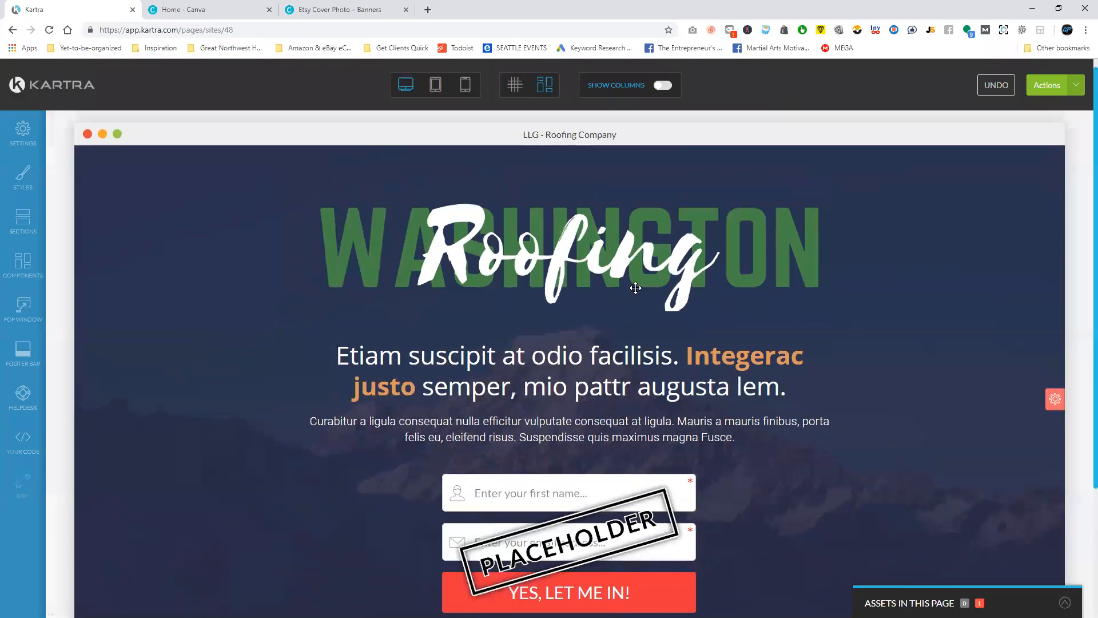
# Replace the headline below the logo with "Want a FREE roofing estimate in Auburn, WA?".
pyautogui.click(569, 343)
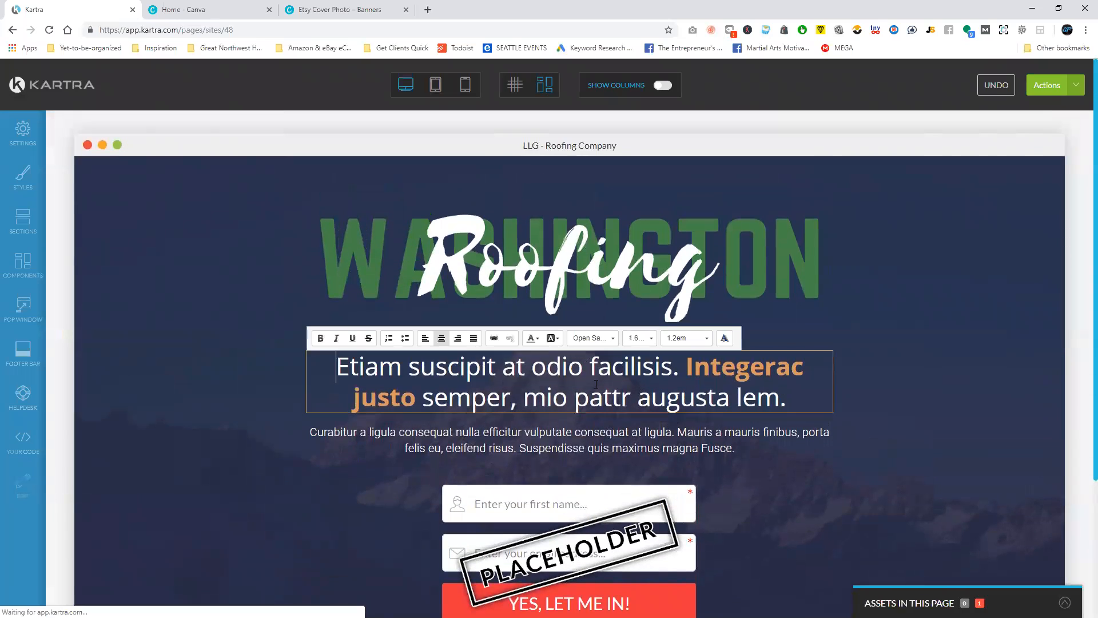
pyautogui.tripleClick(596, 384)
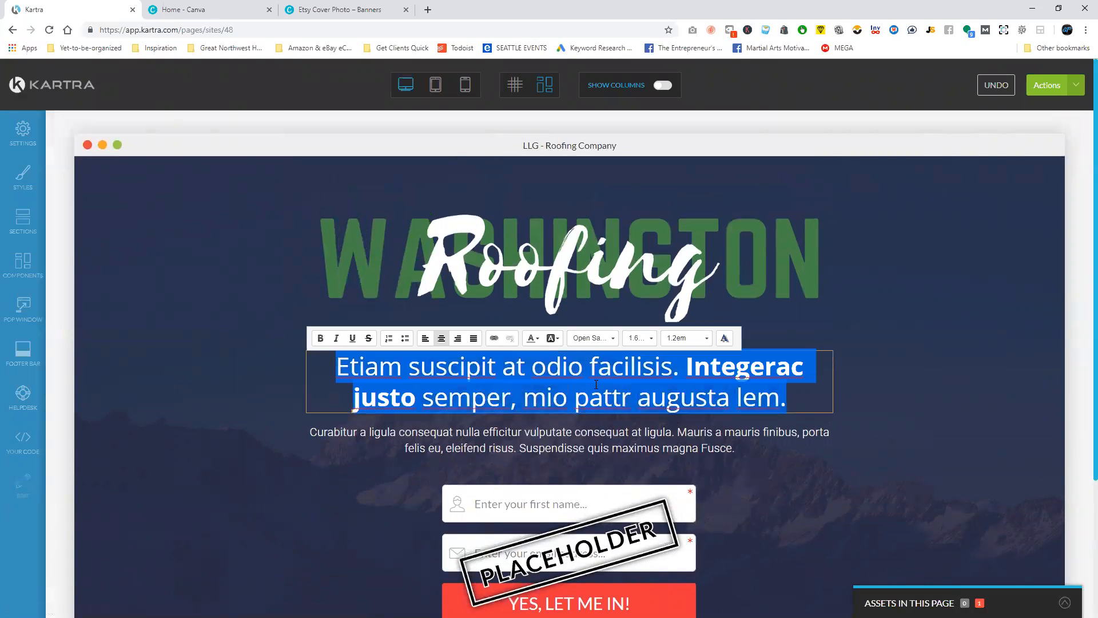
pyautogui.write('W')
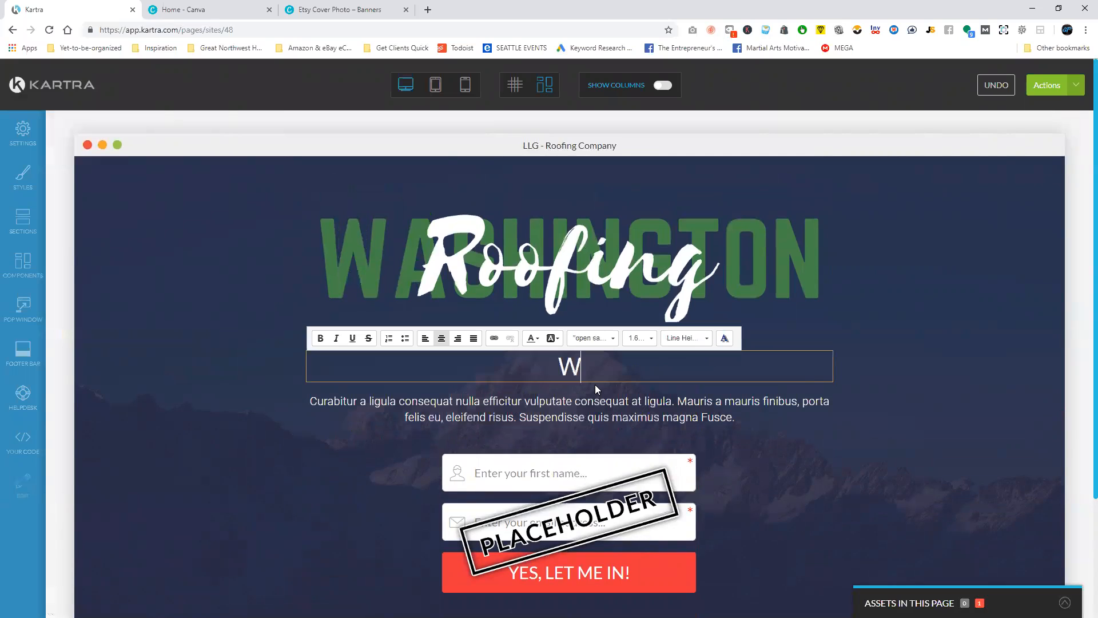
pyautogui.write('ant a ')
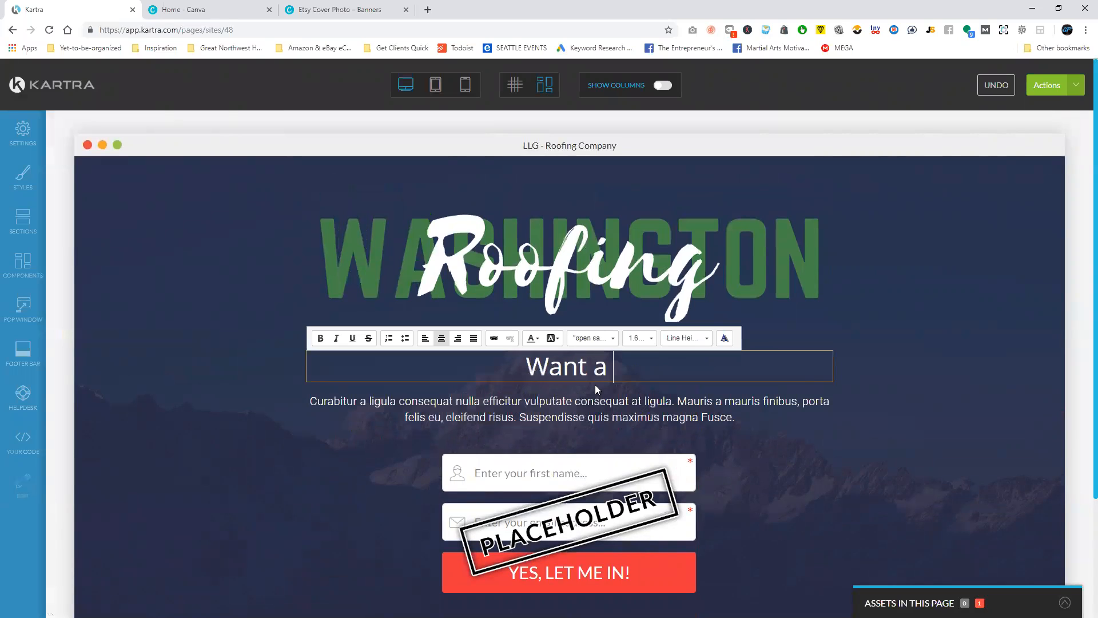
pyautogui.write('FREE roofin')
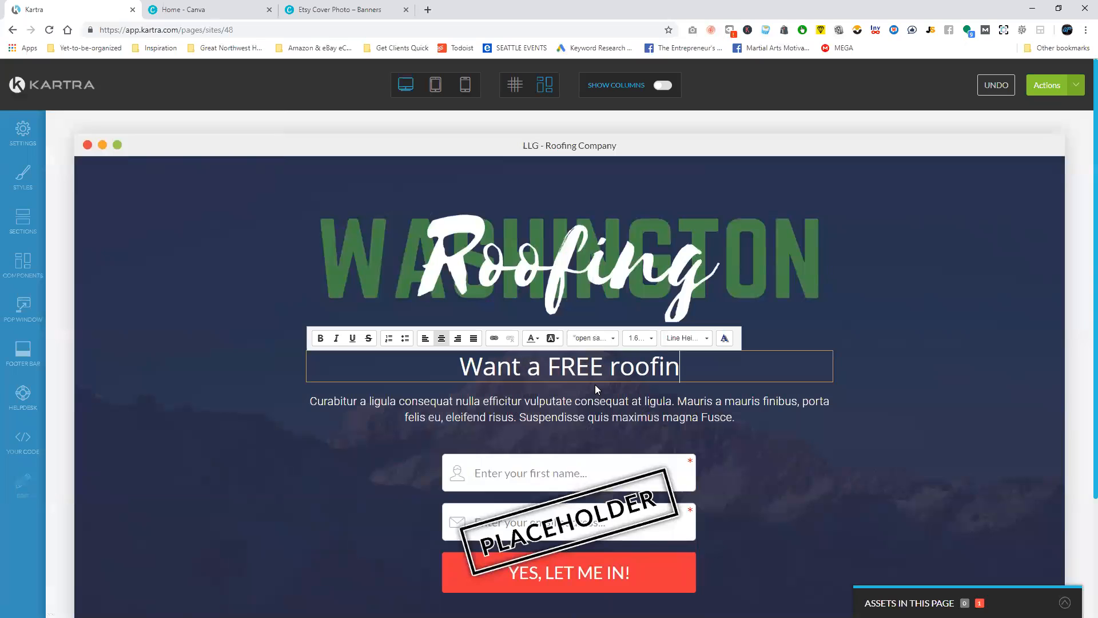
pyautogui.write('g estimate in')
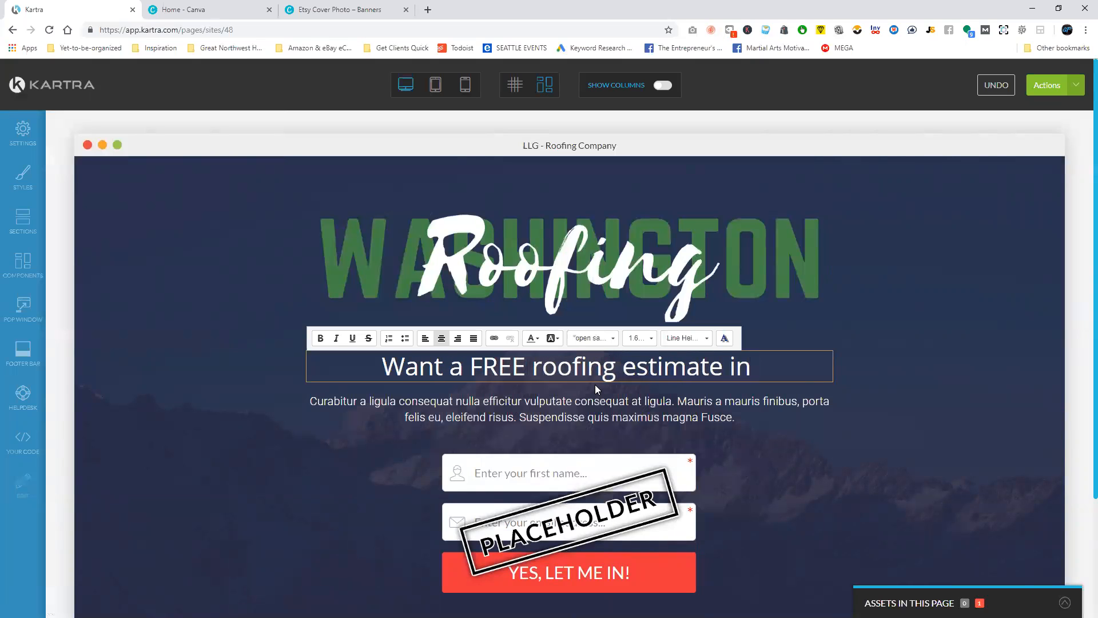
pyautogui.write(' Auburn, WA?')
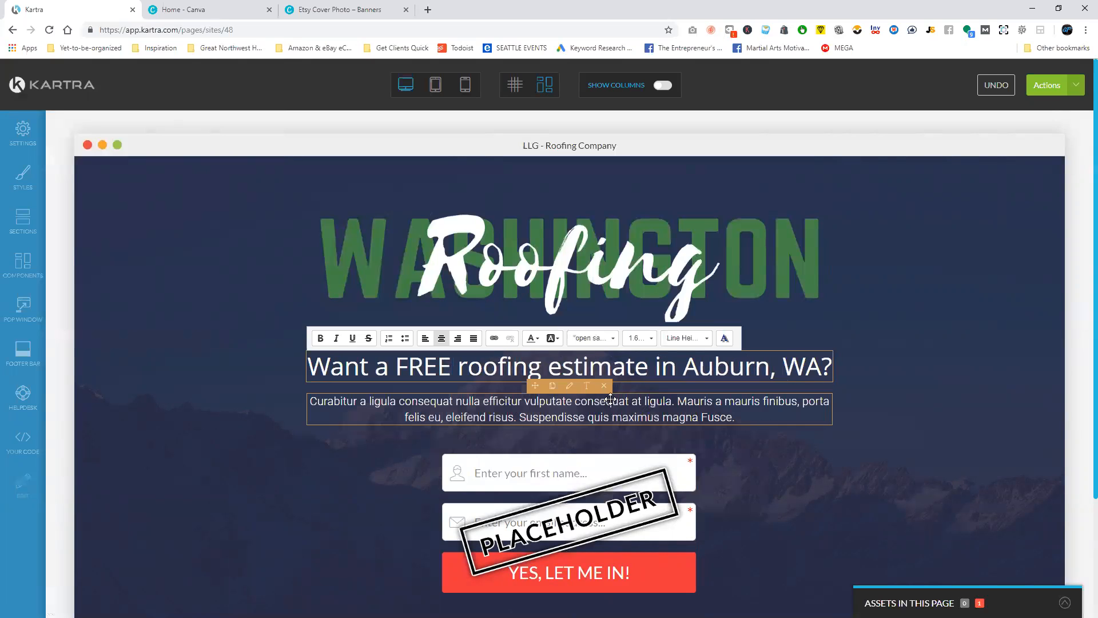
# Replace the paragraph below the headline with "Throw your information below and we'll get in touch with you!".
pyautogui.click(610, 396)
pyautogui.click(586, 389)
pyautogui.hotkey('ctrl', 'a')
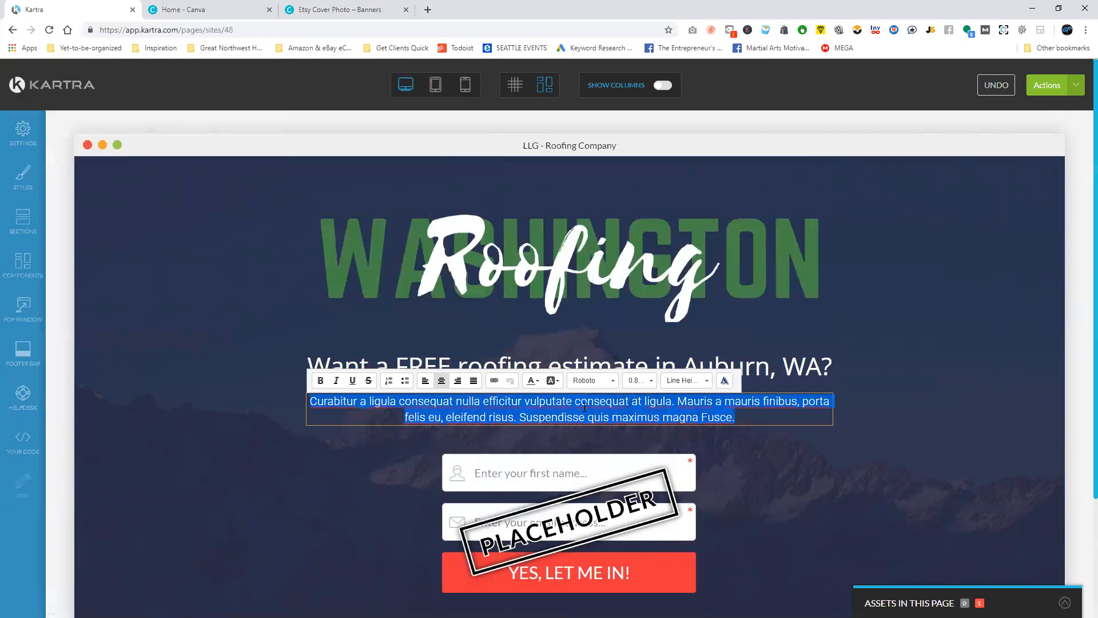
pyautogui.write('Throw your ')
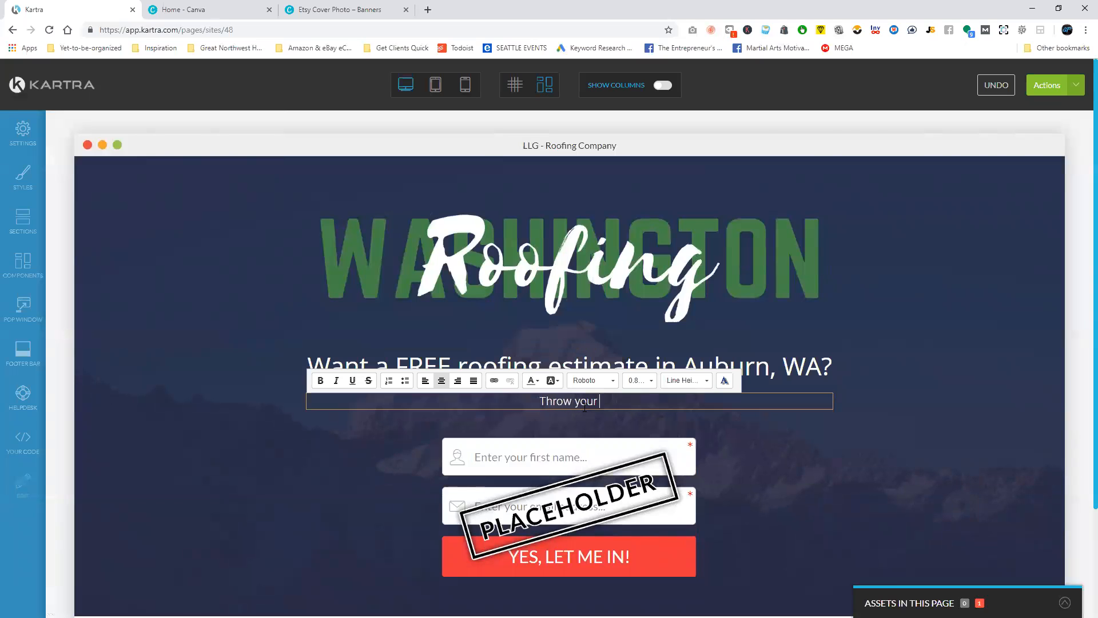
pyautogui.write('information below')
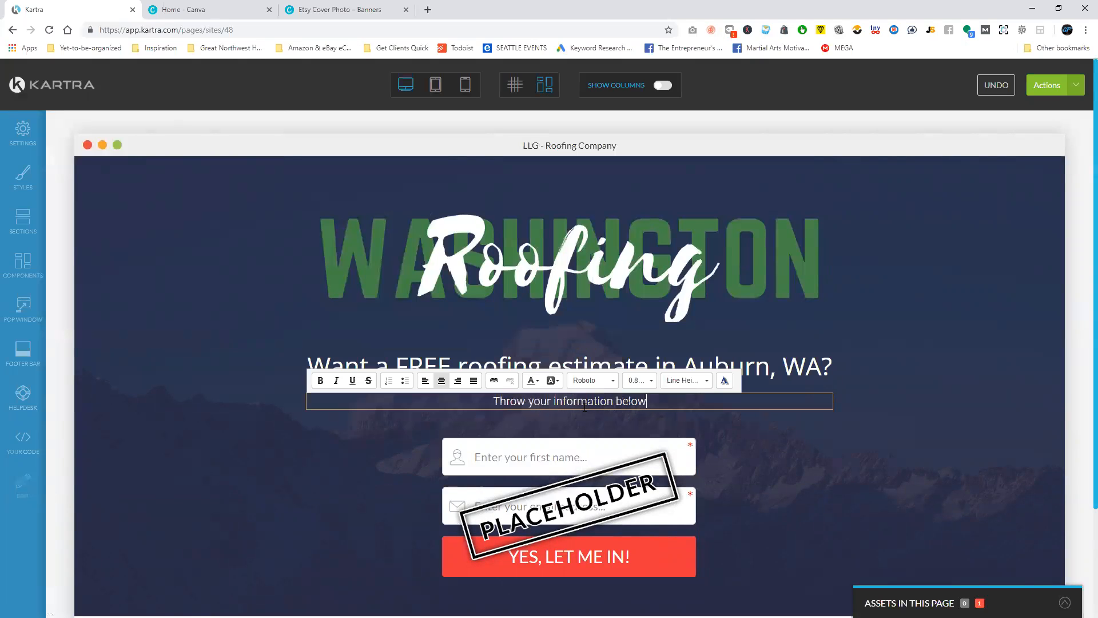
pyautogui.write(" and we'll get in t")
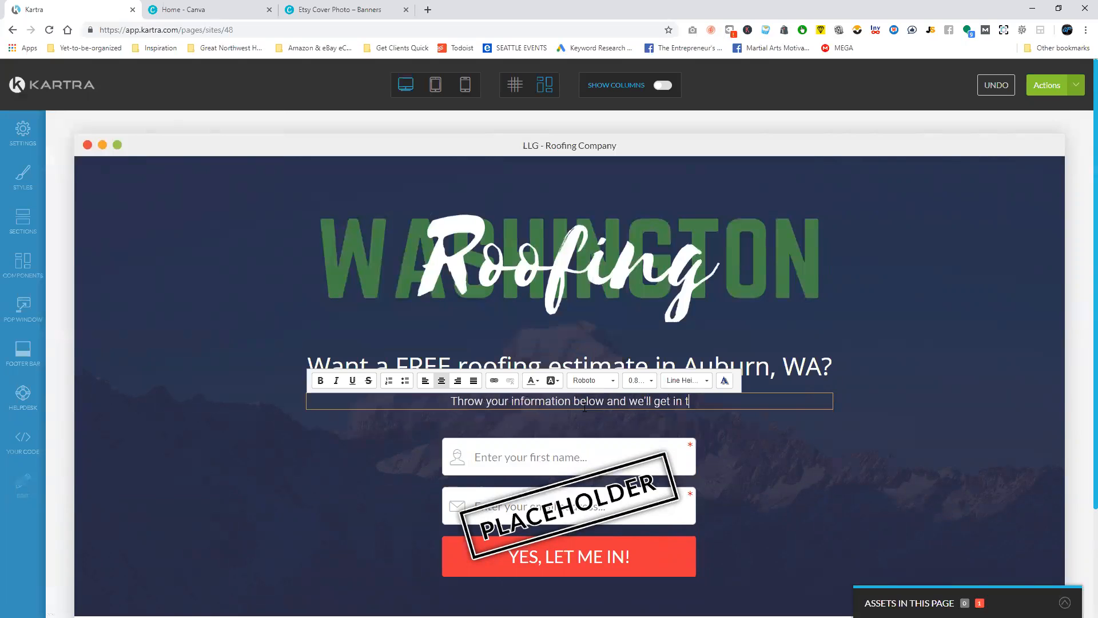
pyautogui.write('ouch with you!')
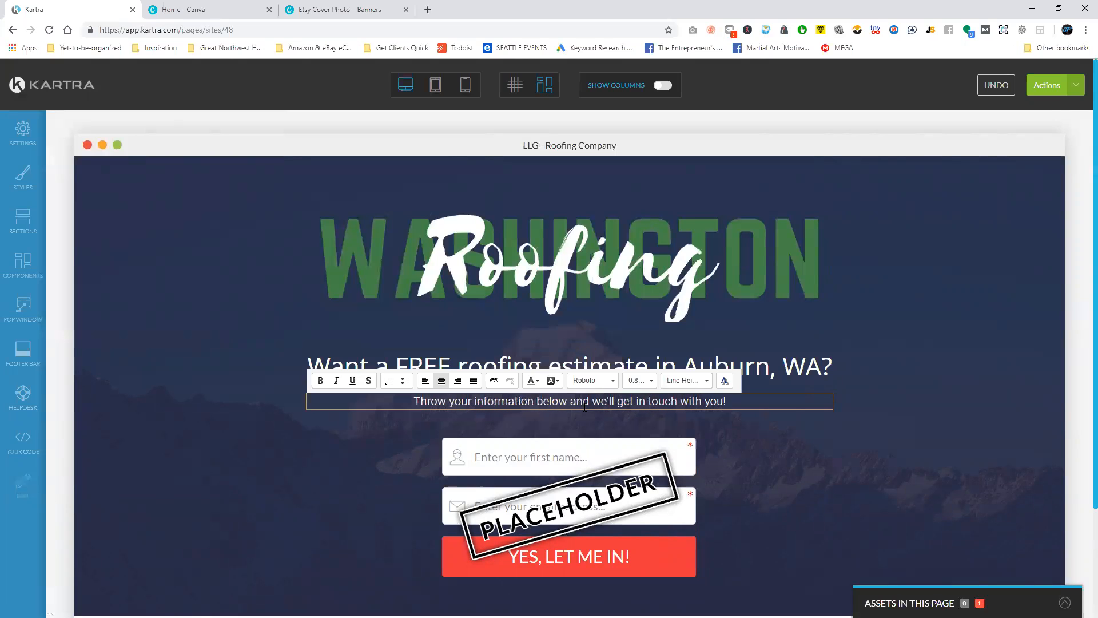
pyautogui.click(821, 456)
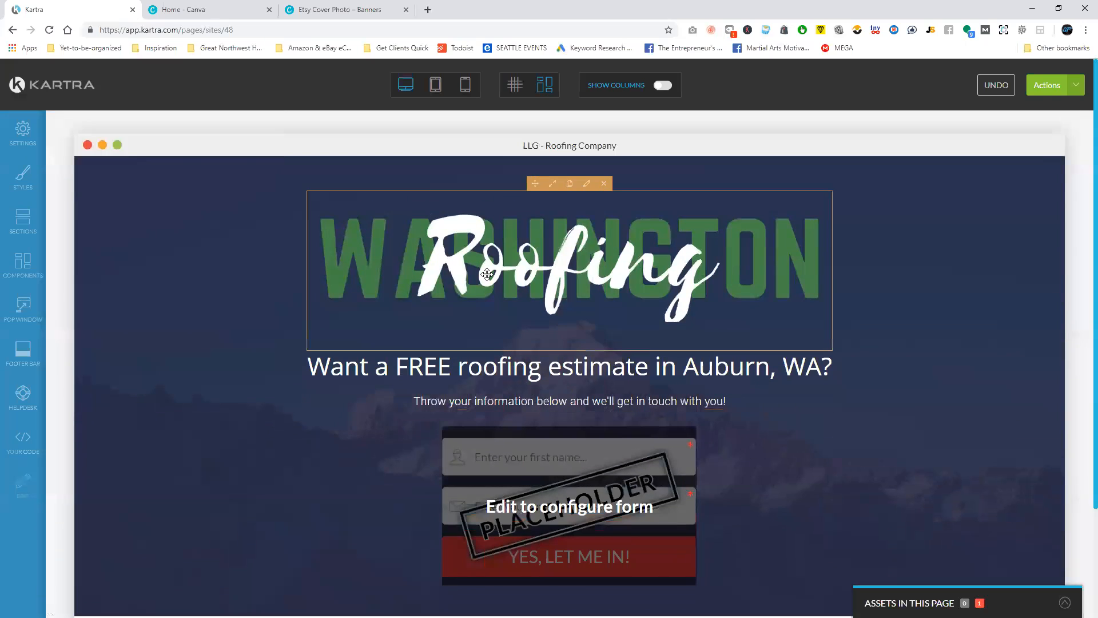
# Save the LLG - Roofing Company page and close the save dialog.
pyautogui.scroll(-3, 946, 301)
pyautogui.scroll(3, 946, 302)
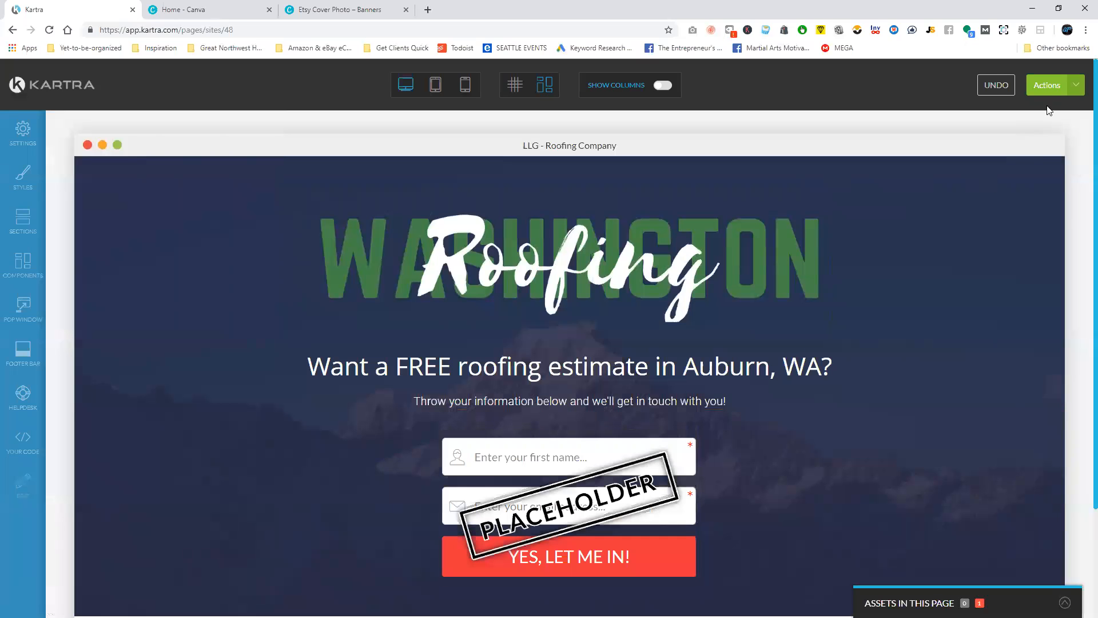
pyautogui.click(1049, 89)
pyautogui.click(989, 135)
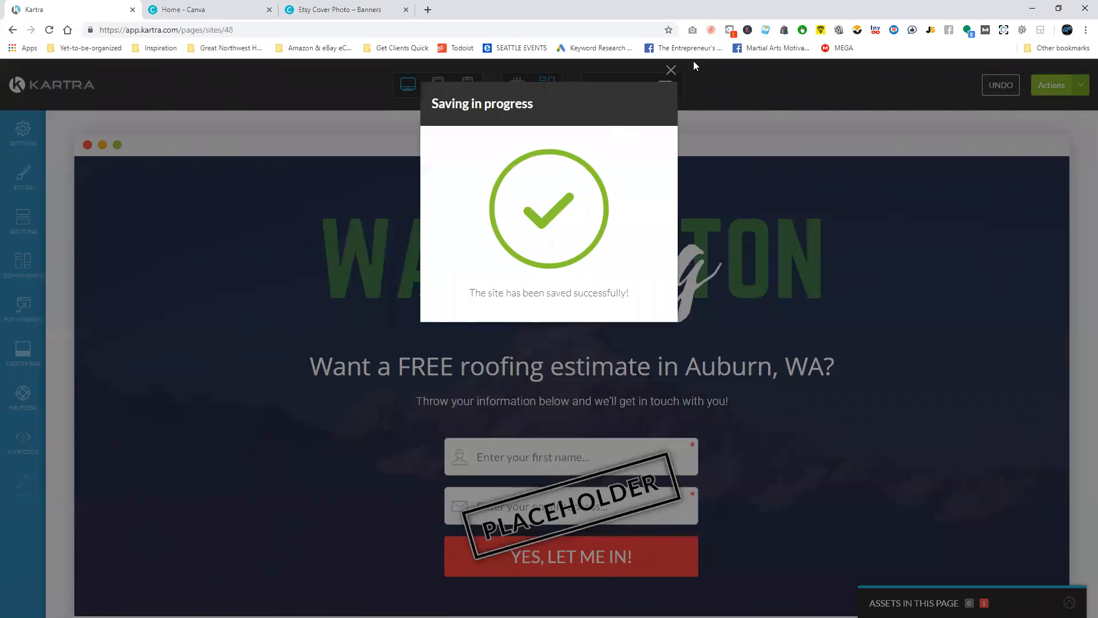
pyautogui.click(671, 70)
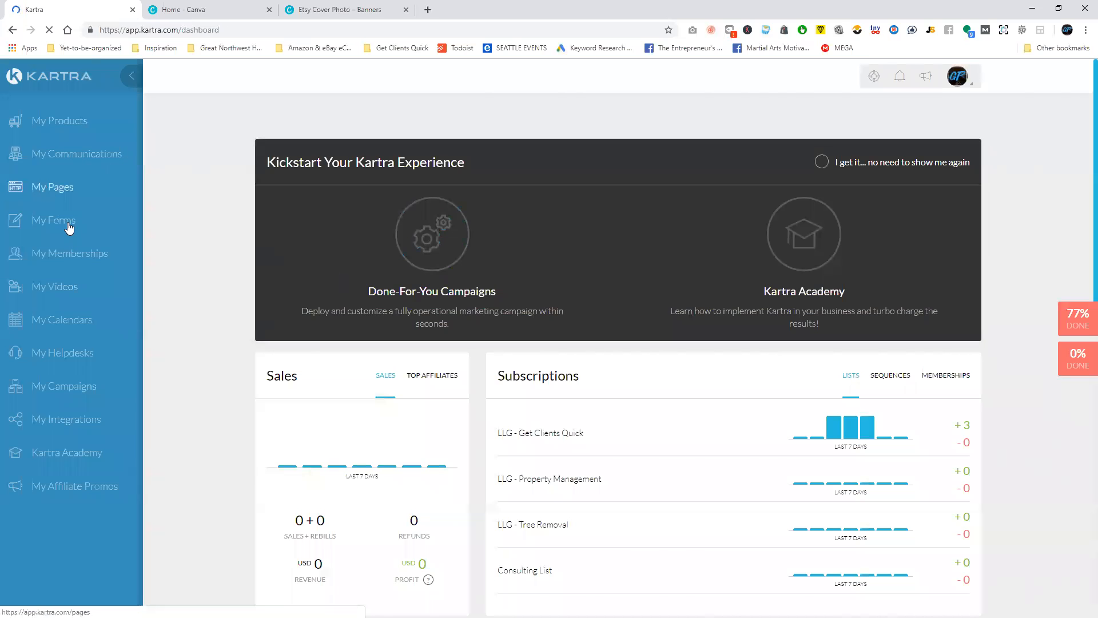
# Go to the forms area and create a new opt-in form named "LLG - Roofing".
pyautogui.click(67, 222)
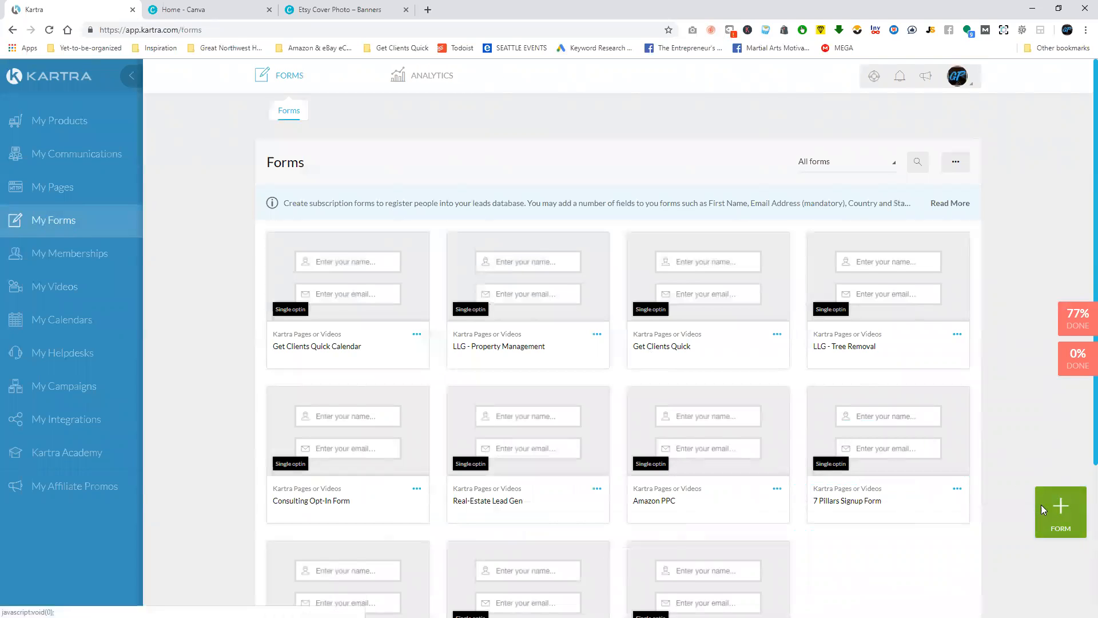
pyautogui.click(1041, 504)
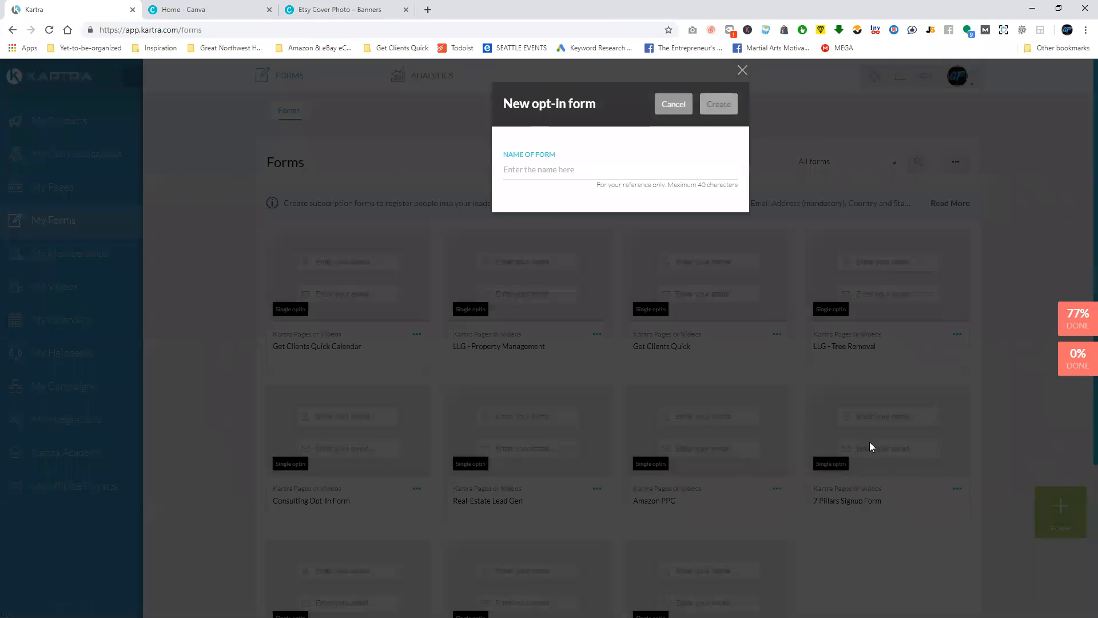
pyautogui.click(553, 175)
pyautogui.write('LLG - Roofing')
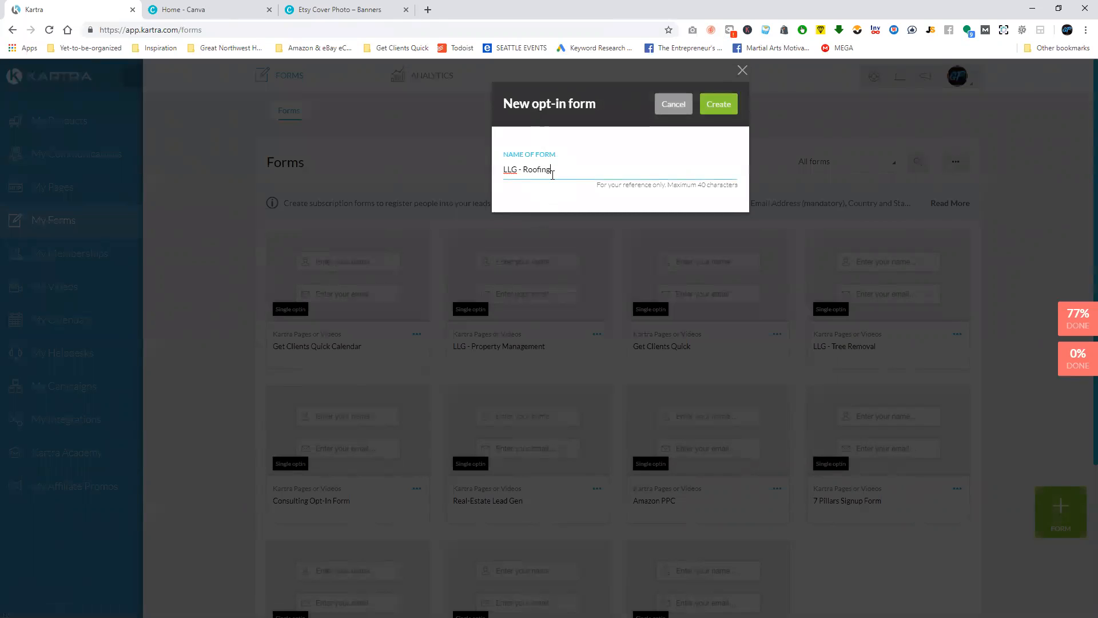
pyautogui.click(732, 108)
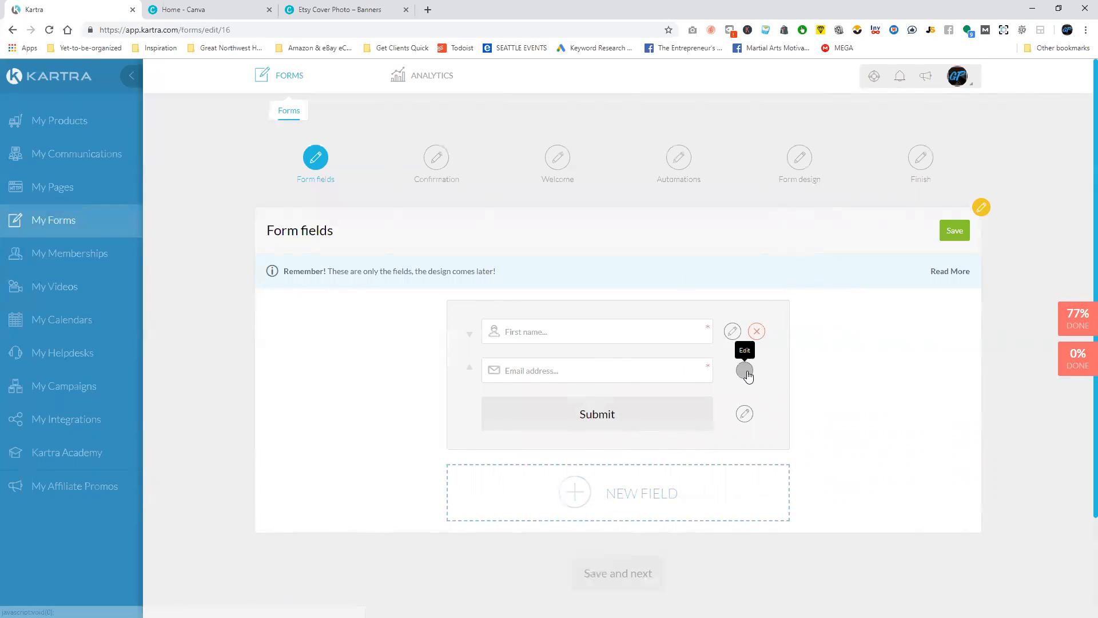
# Remove the First name field and start a new predefined field of type "Phone without country code".
pyautogui.click(756, 332)
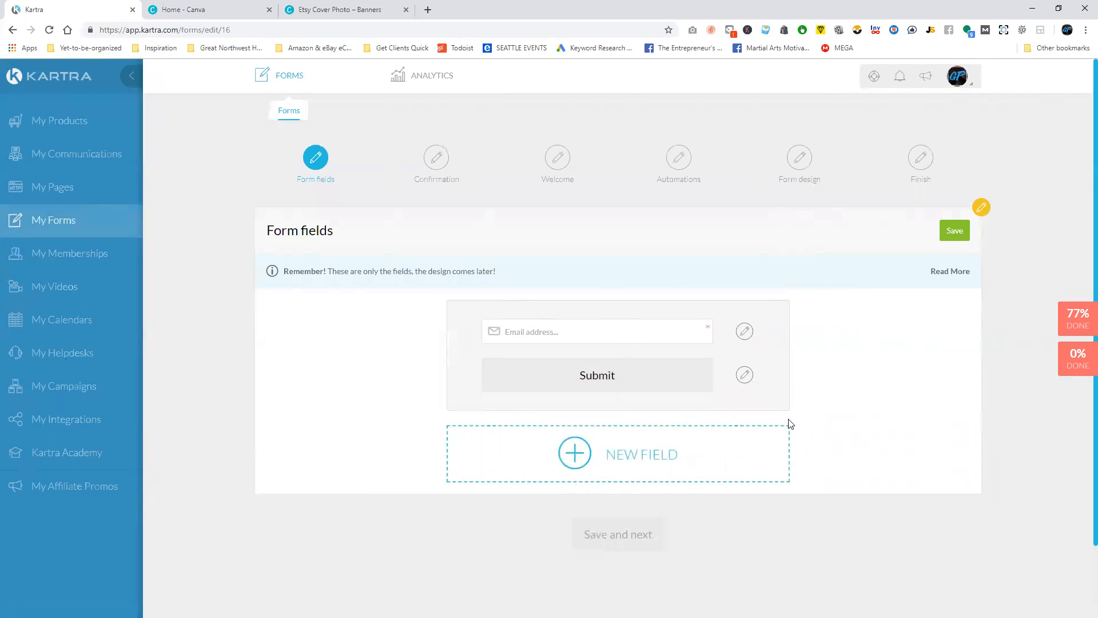
pyautogui.click(664, 448)
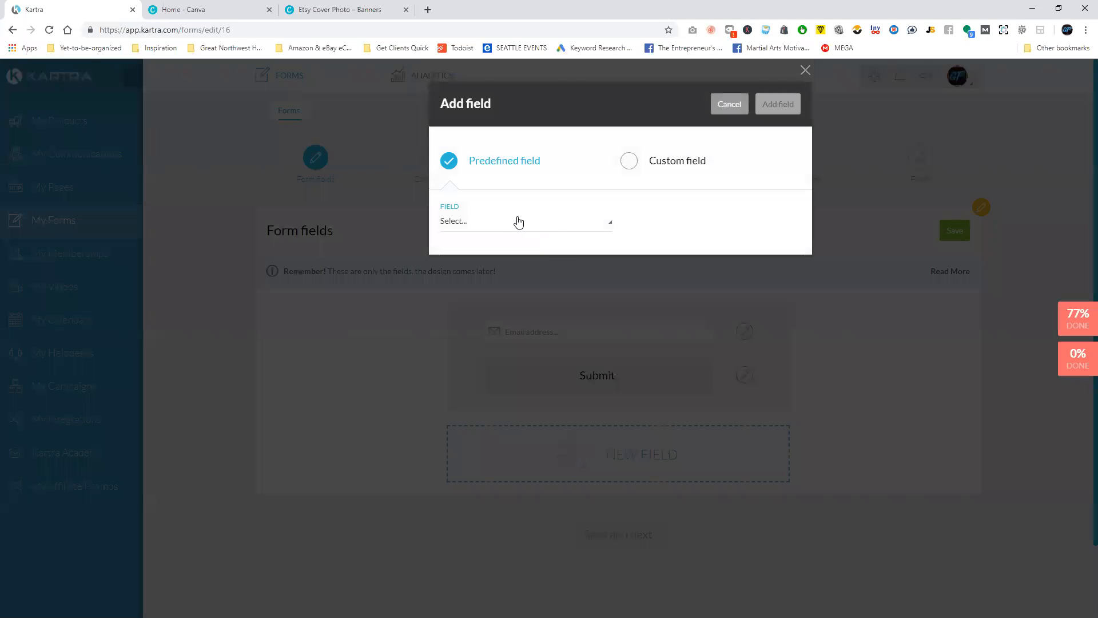
pyautogui.click(674, 169)
pyautogui.click(496, 162)
pyautogui.click(484, 225)
pyautogui.scroll(-2, 490, 301)
pyautogui.scroll(-1, 490, 301)
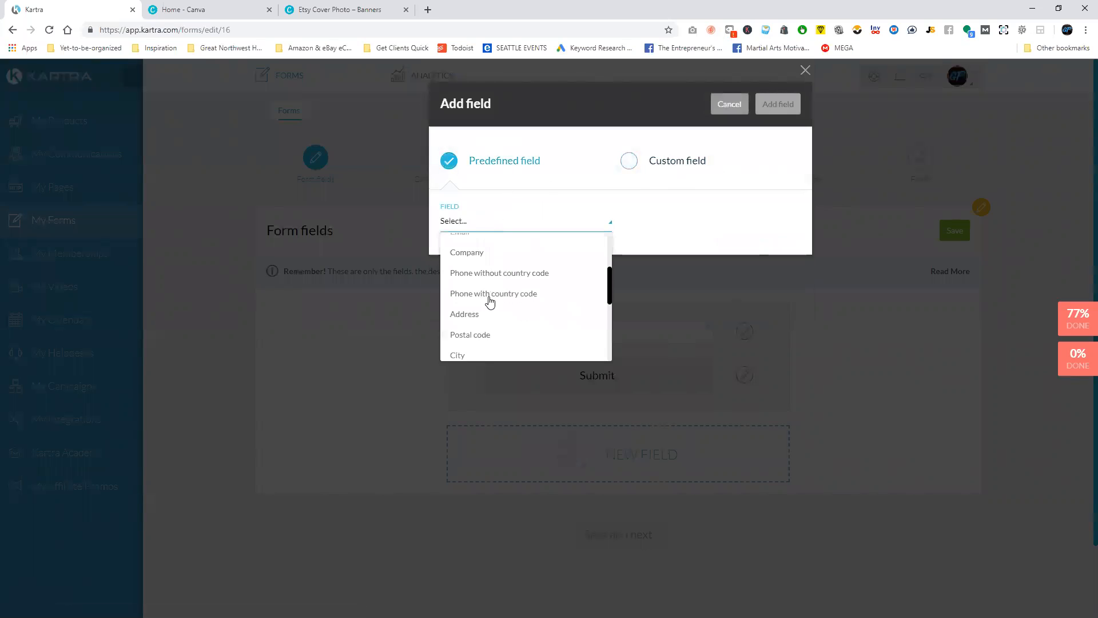
pyautogui.click(523, 274)
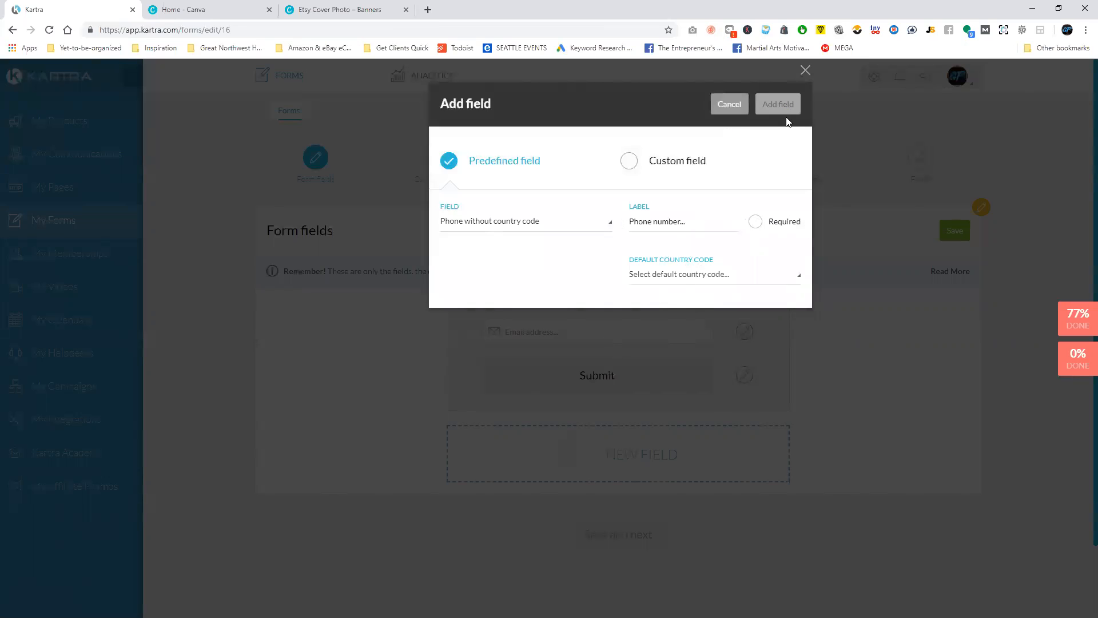
# Add the phone field as required with default country code United States (+1), and save the form fields.
pyautogui.click(757, 221)
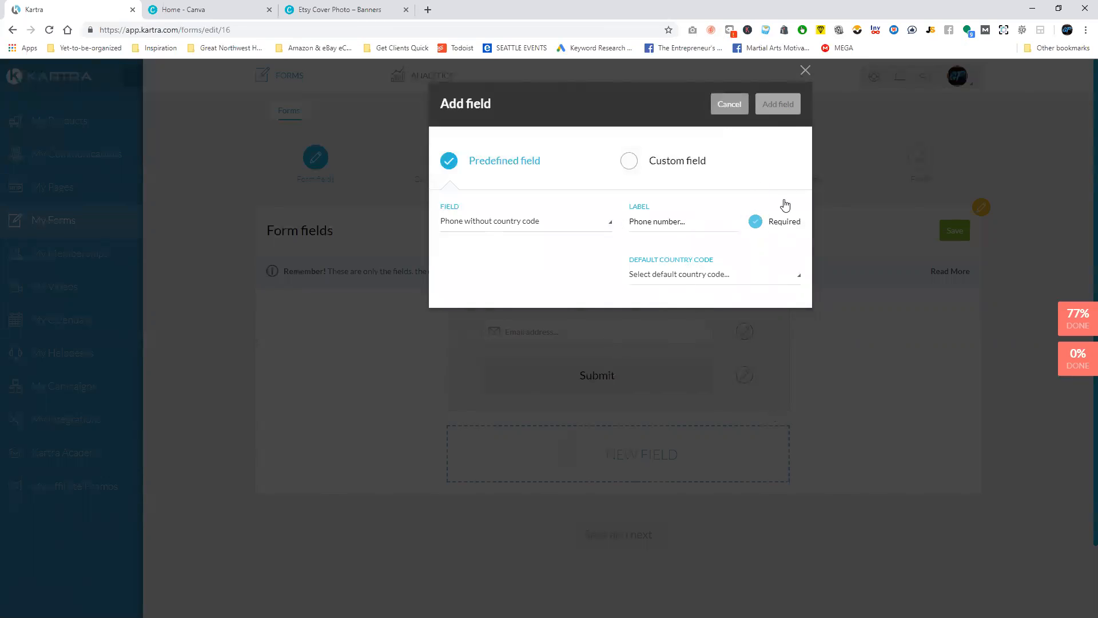
pyautogui.click(689, 273)
pyautogui.click(650, 316)
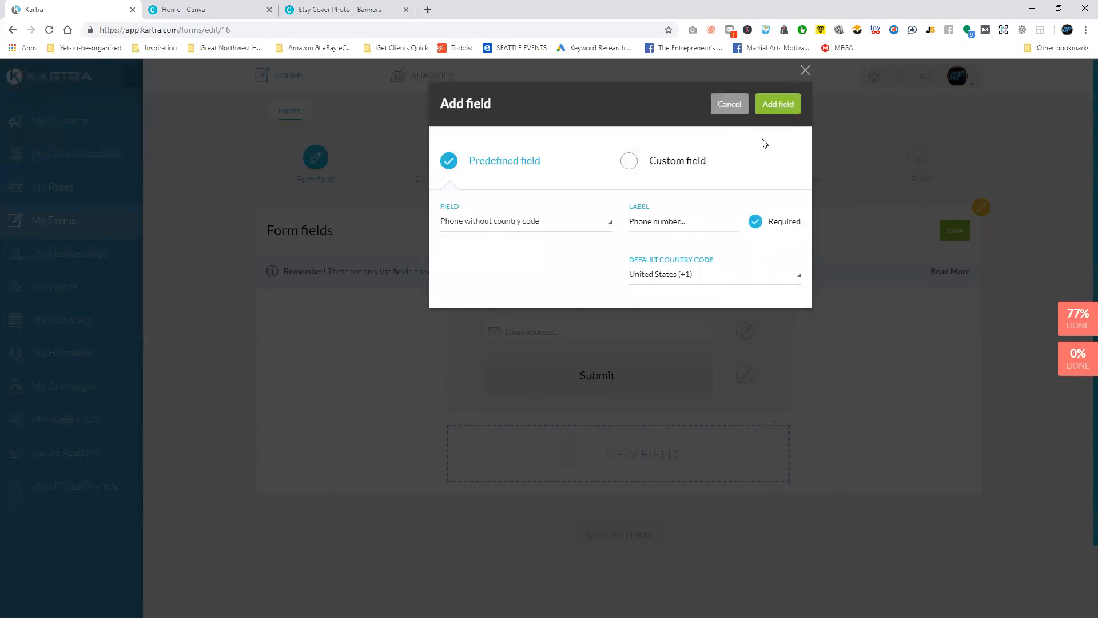
pyautogui.click(771, 113)
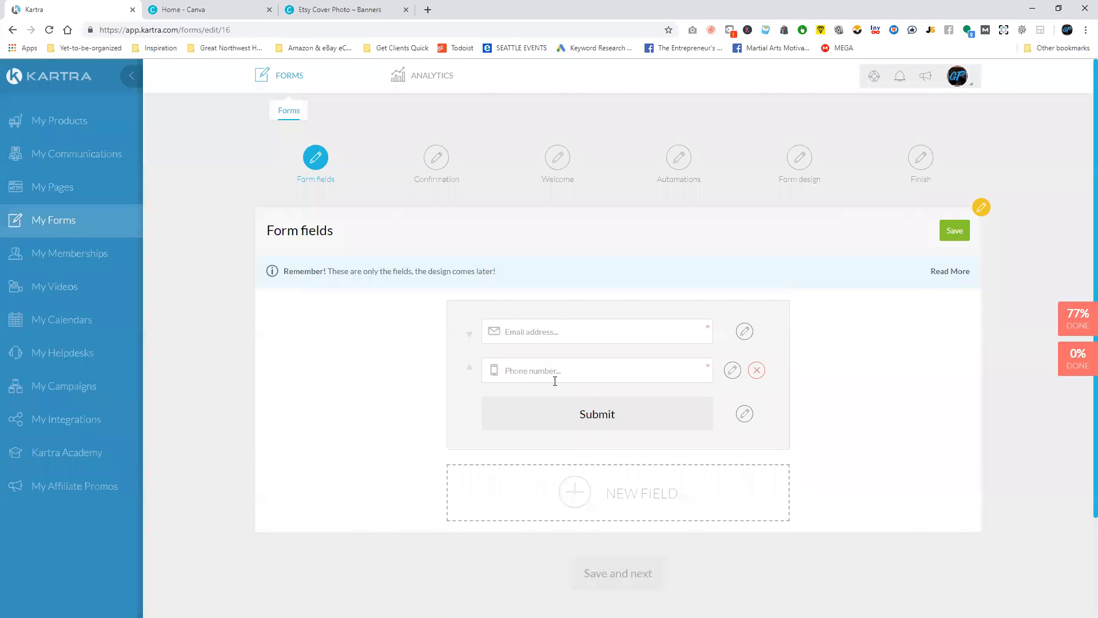
pyautogui.click(954, 230)
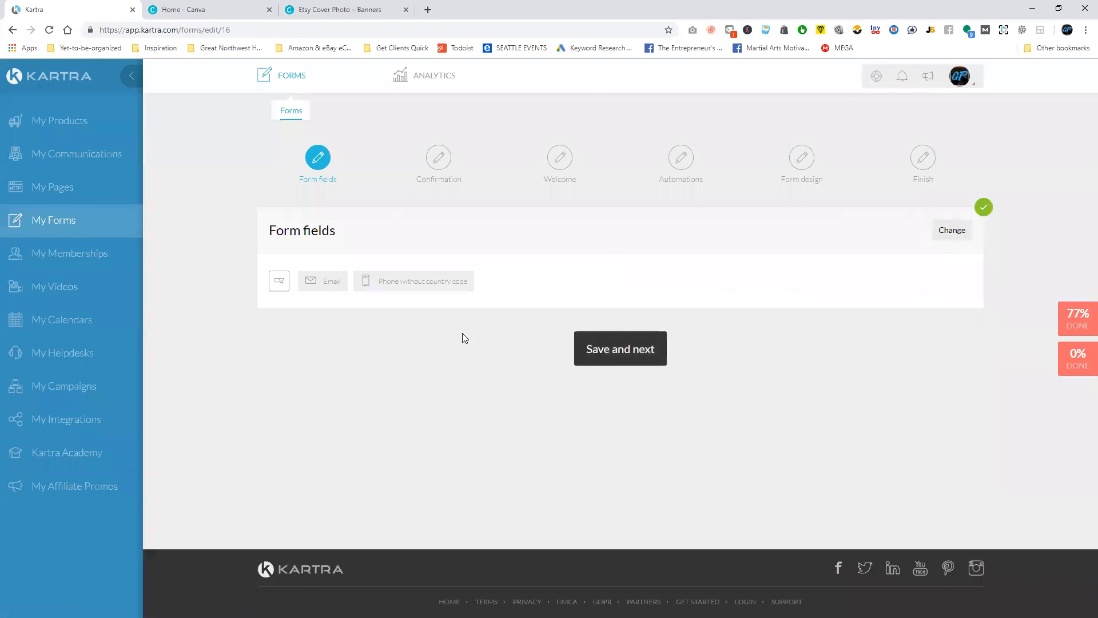
pyautogui.click(603, 351)
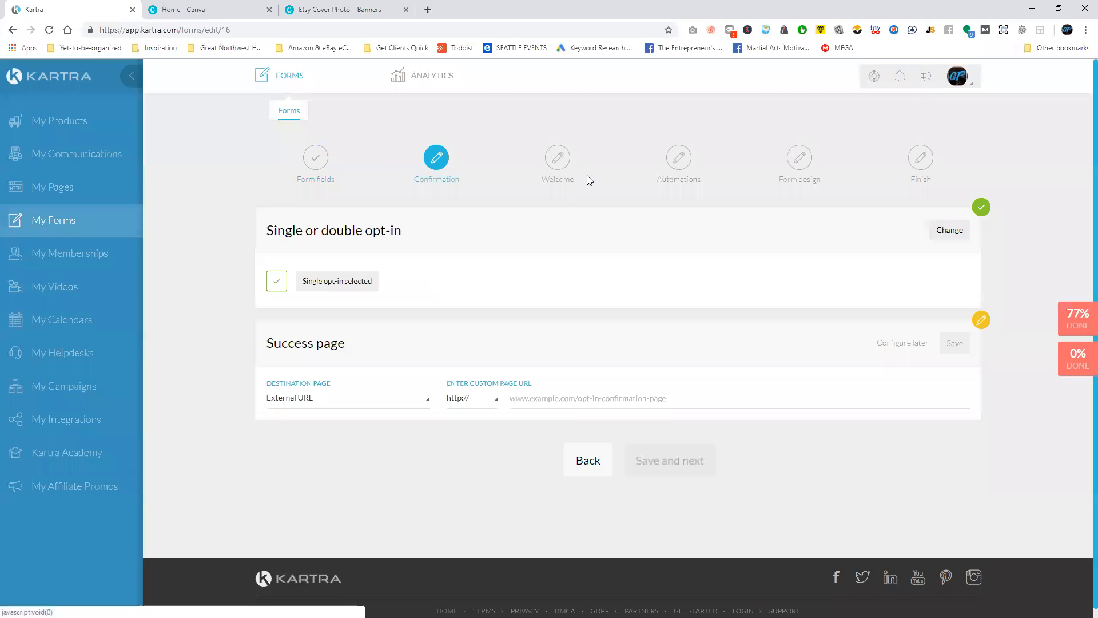
pyautogui.click(325, 399)
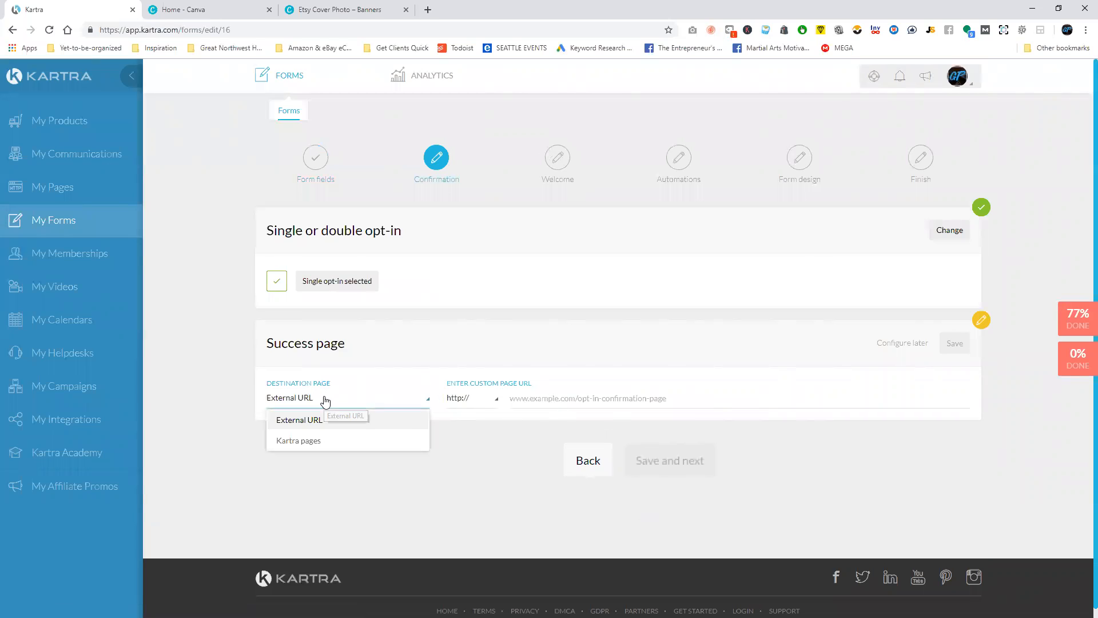
pyautogui.click(322, 442)
pyautogui.click(515, 398)
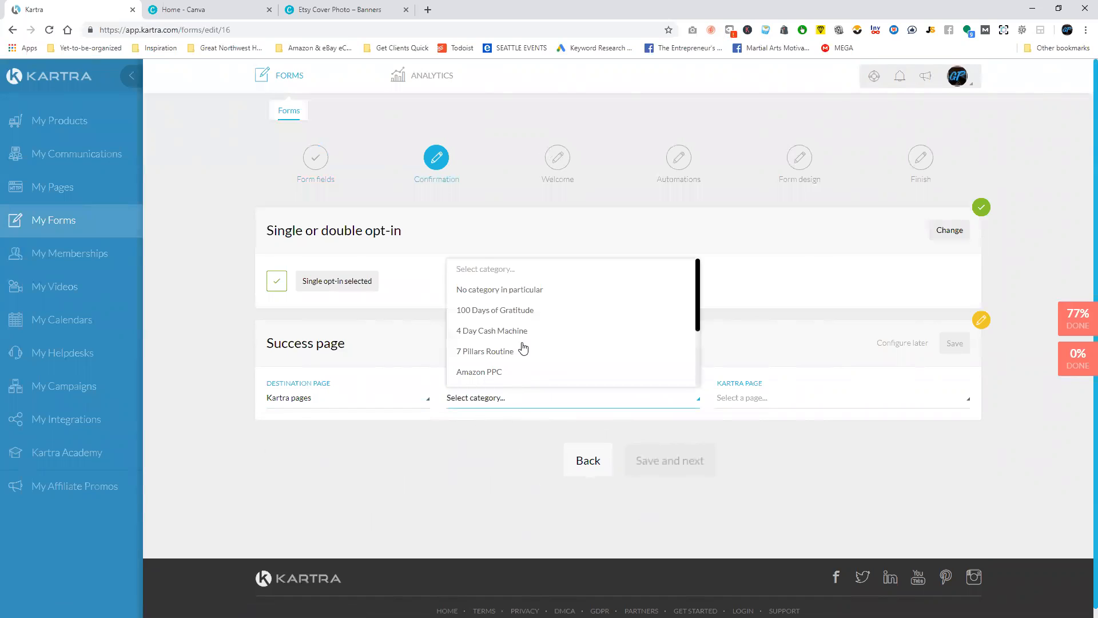
pyautogui.scroll(-1, 520, 340)
pyautogui.click(503, 315)
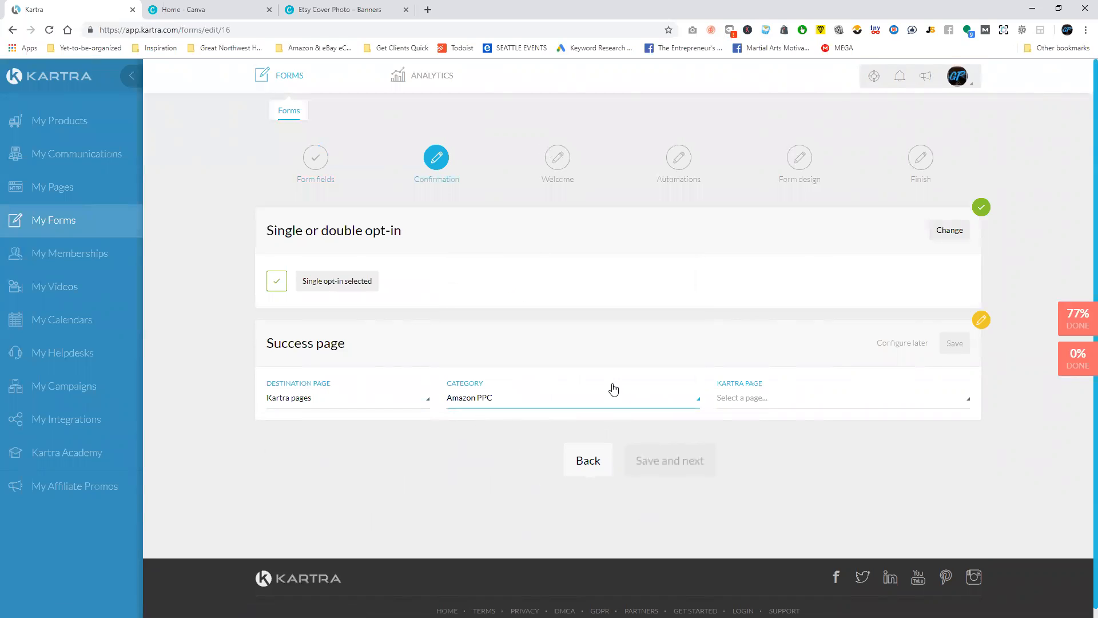
pyautogui.click(564, 397)
pyautogui.scroll(2, 538, 329)
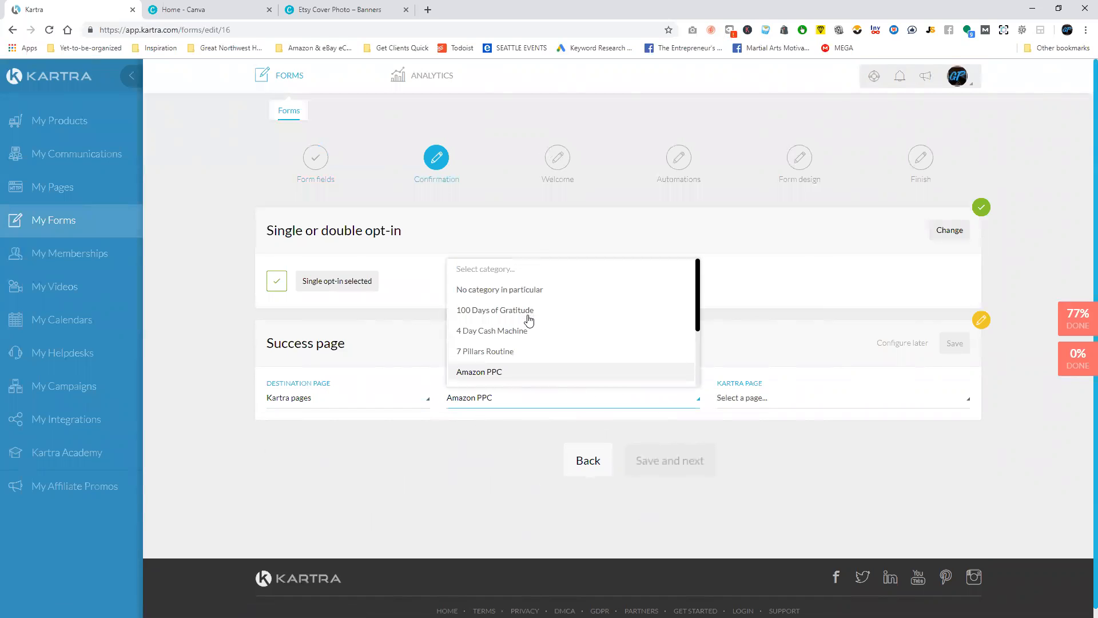
pyautogui.click(527, 312)
pyautogui.click(572, 405)
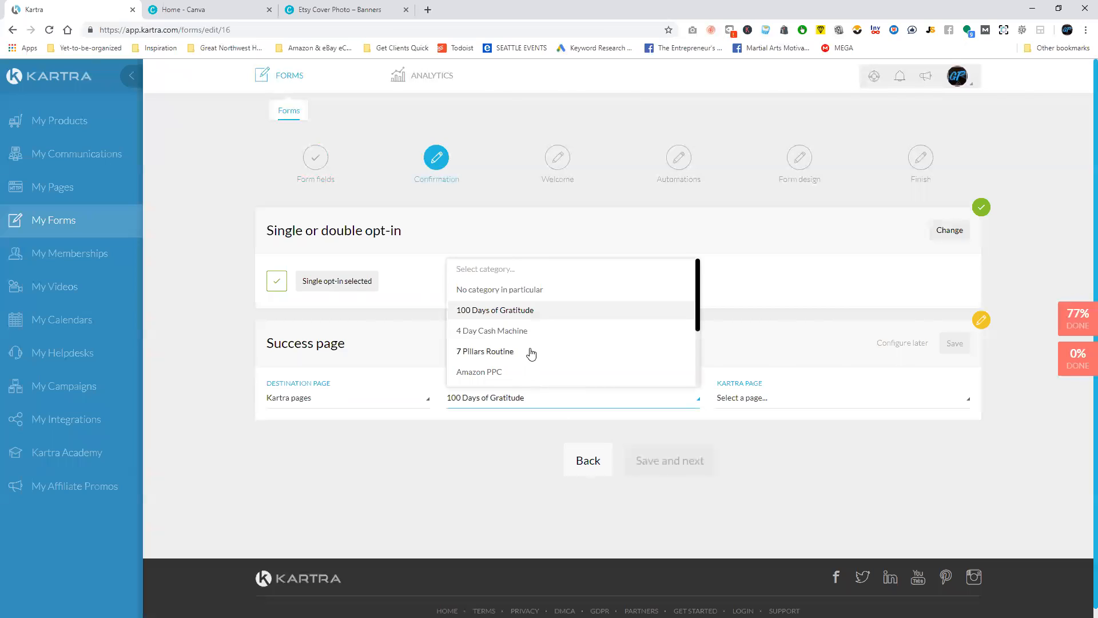
pyautogui.scroll(-1, 521, 356)
pyautogui.click(503, 376)
pyautogui.click(740, 402)
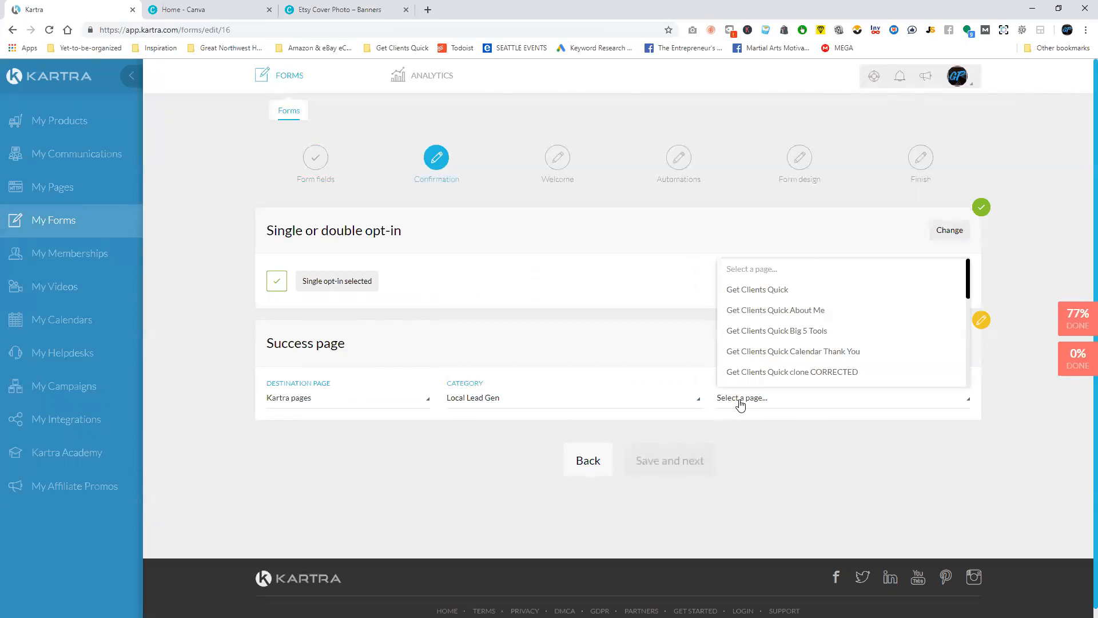
pyautogui.scroll(-3, 804, 301)
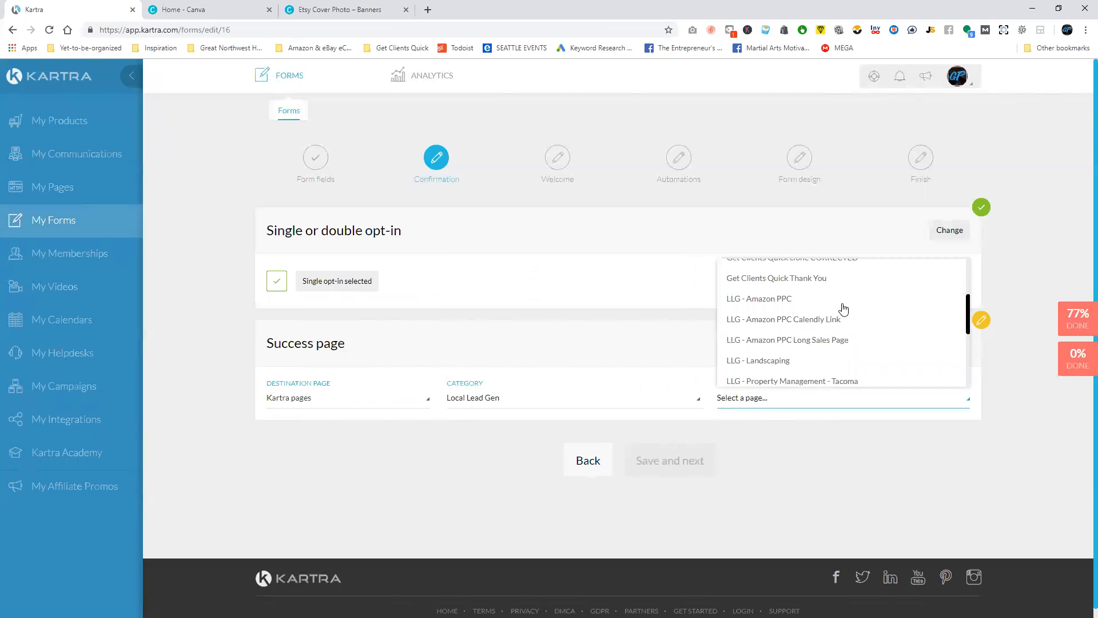
pyautogui.scroll(-4, 840, 357)
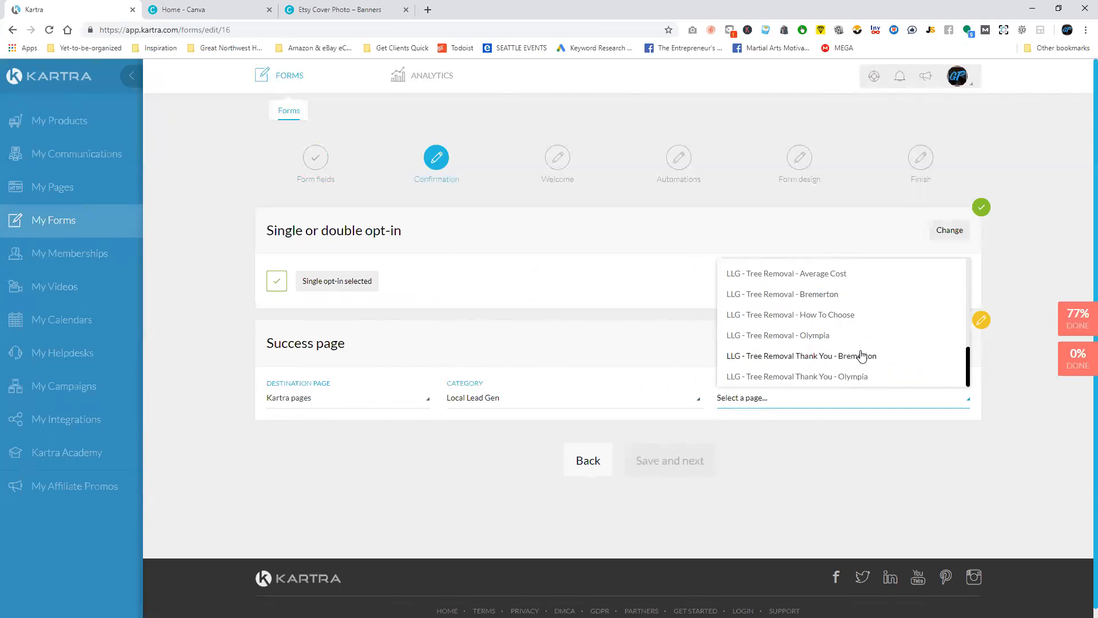
pyautogui.click(853, 378)
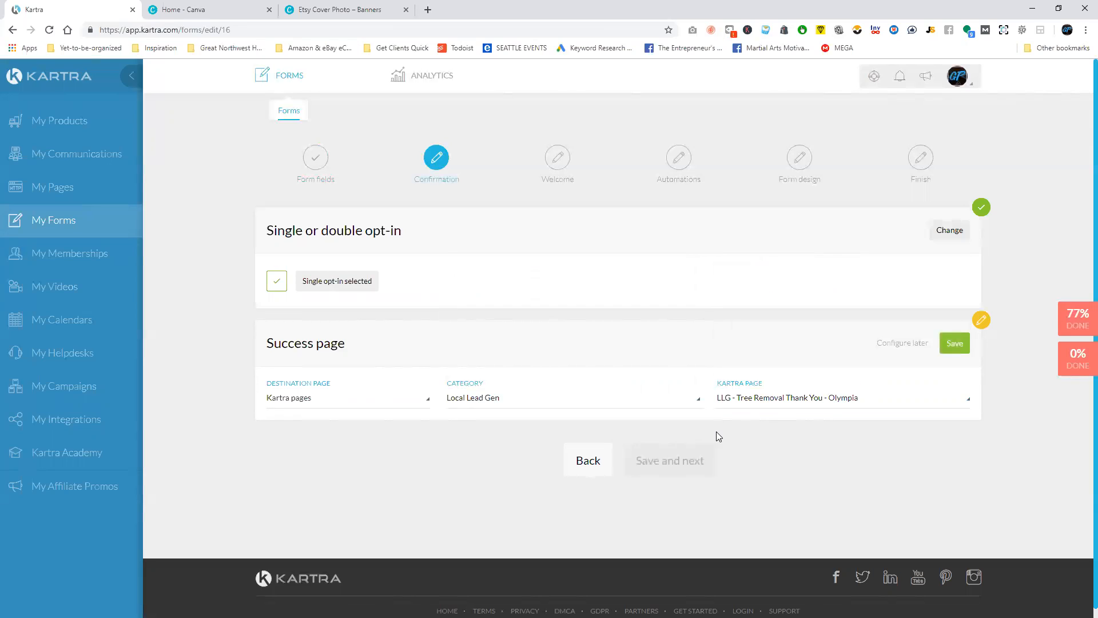
# Defer the success page configuration and continue past the welcome settings without sending a welcome message.
pyautogui.click(905, 341)
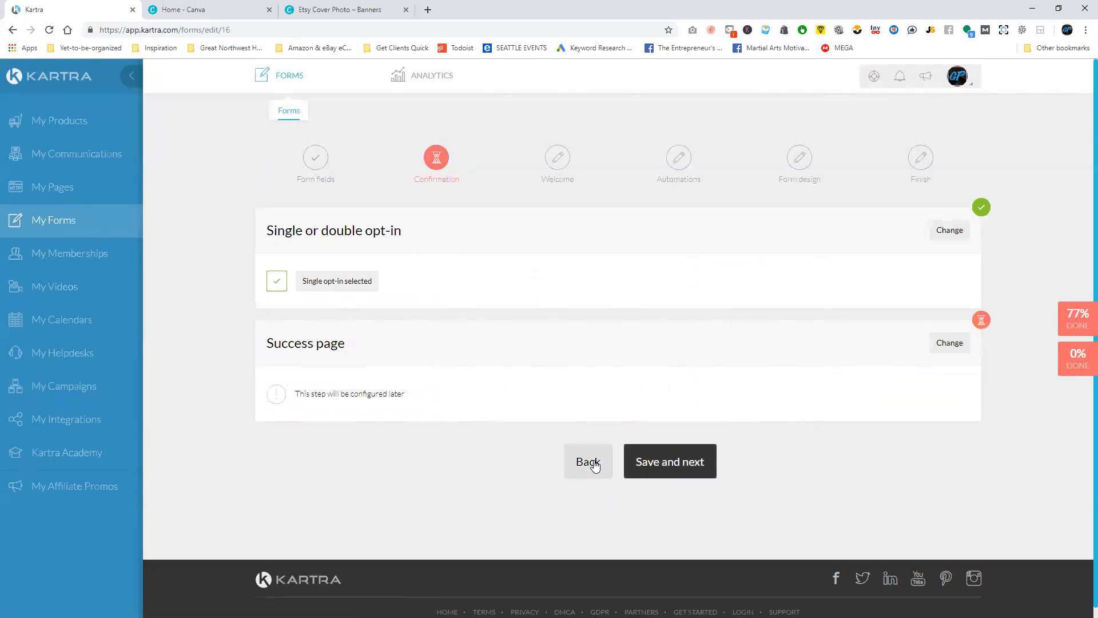
pyautogui.click(711, 470)
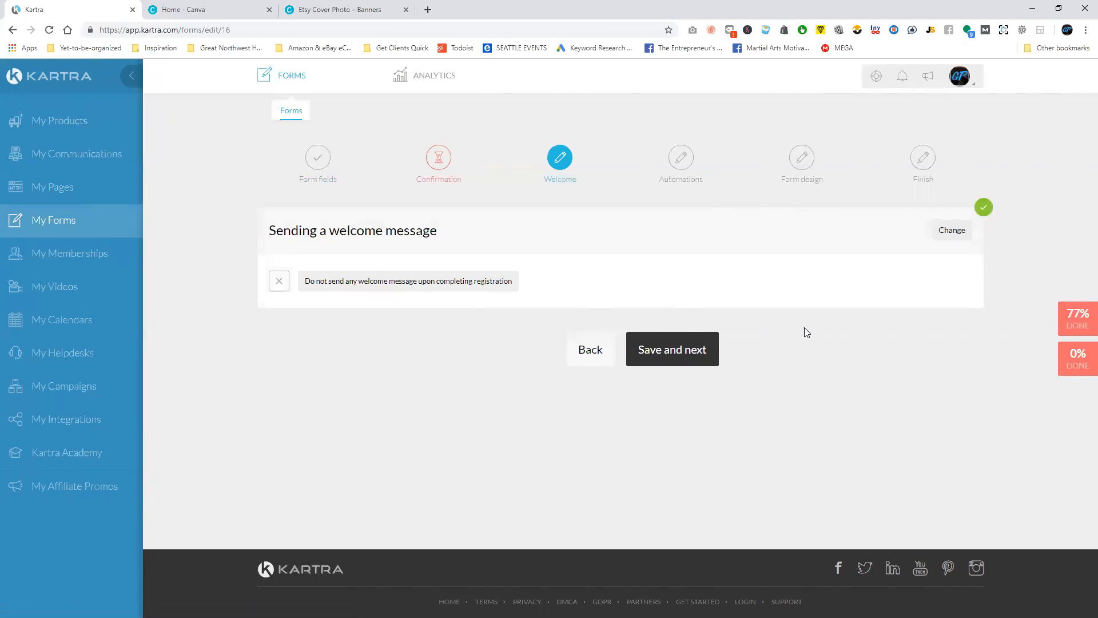
pyautogui.click(668, 347)
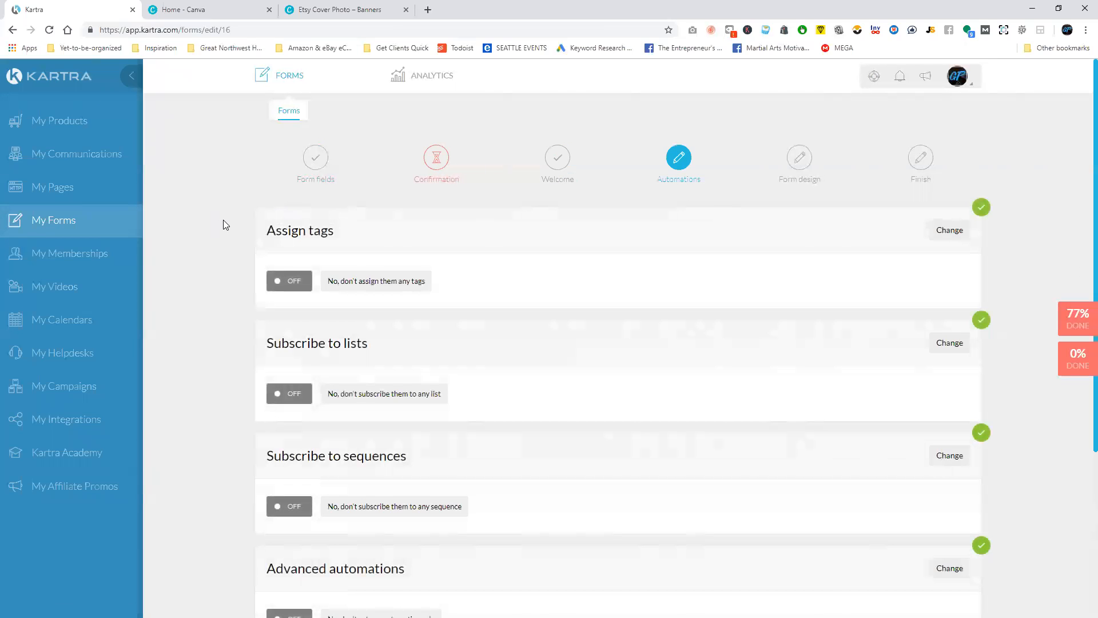
# Review the form's automation options for tags, lists, sequences and advanced automations.
pyautogui.scroll(-2, 313, 243)
pyautogui.scroll(1, 269, 242)
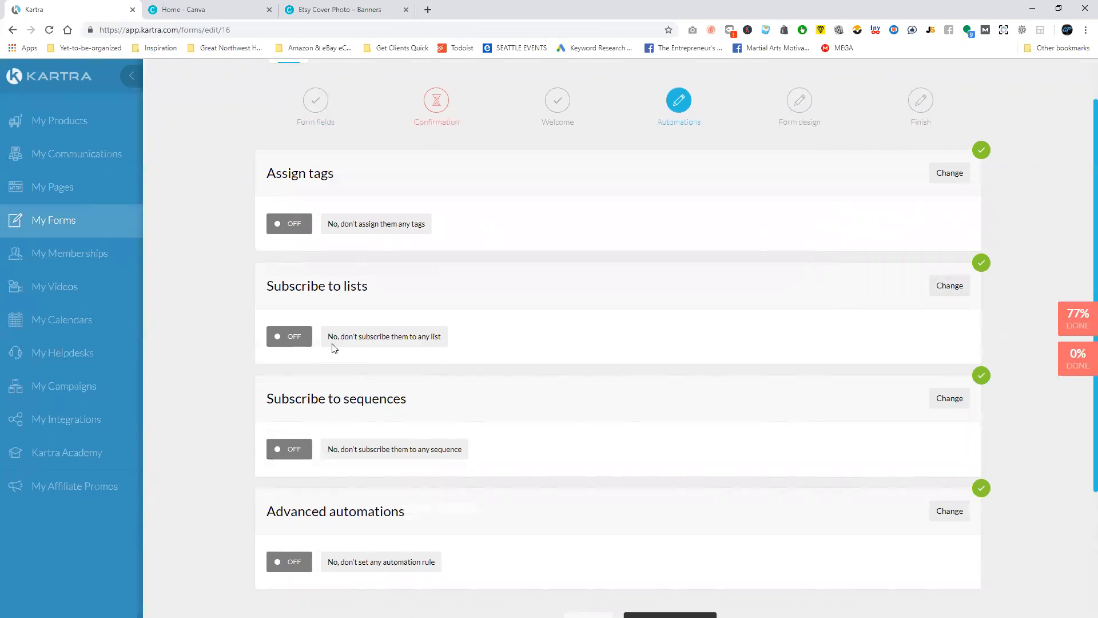
pyautogui.scroll(-3, 549, 266)
pyautogui.scroll(2, 637, 321)
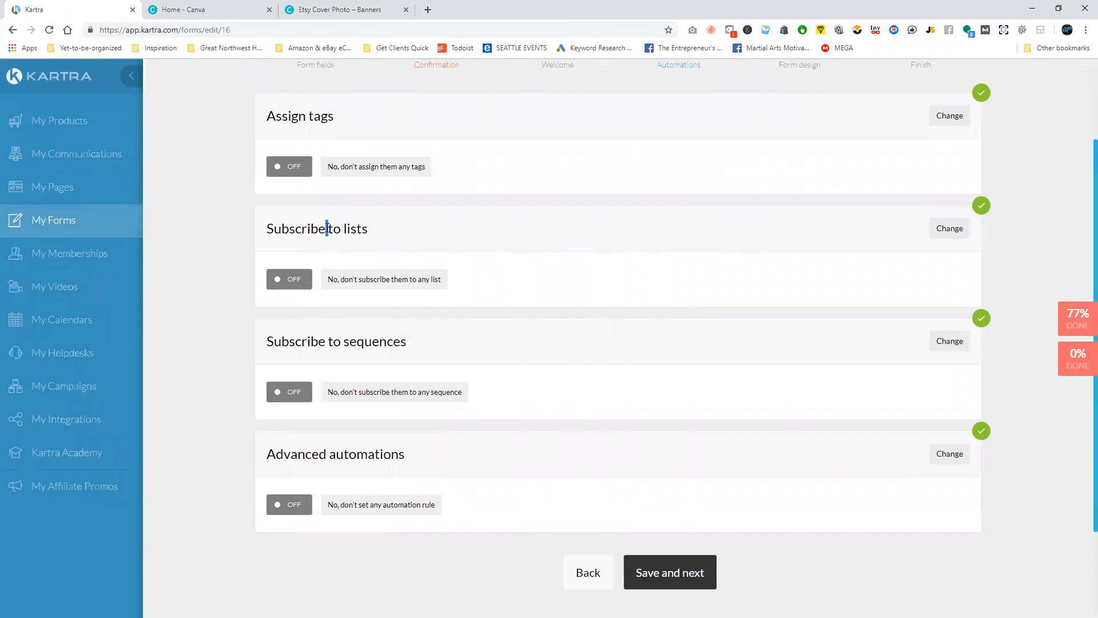
pyautogui.tripleClick(327, 228)
pyautogui.tripleClick(369, 342)
pyautogui.scroll(1, 297, 335)
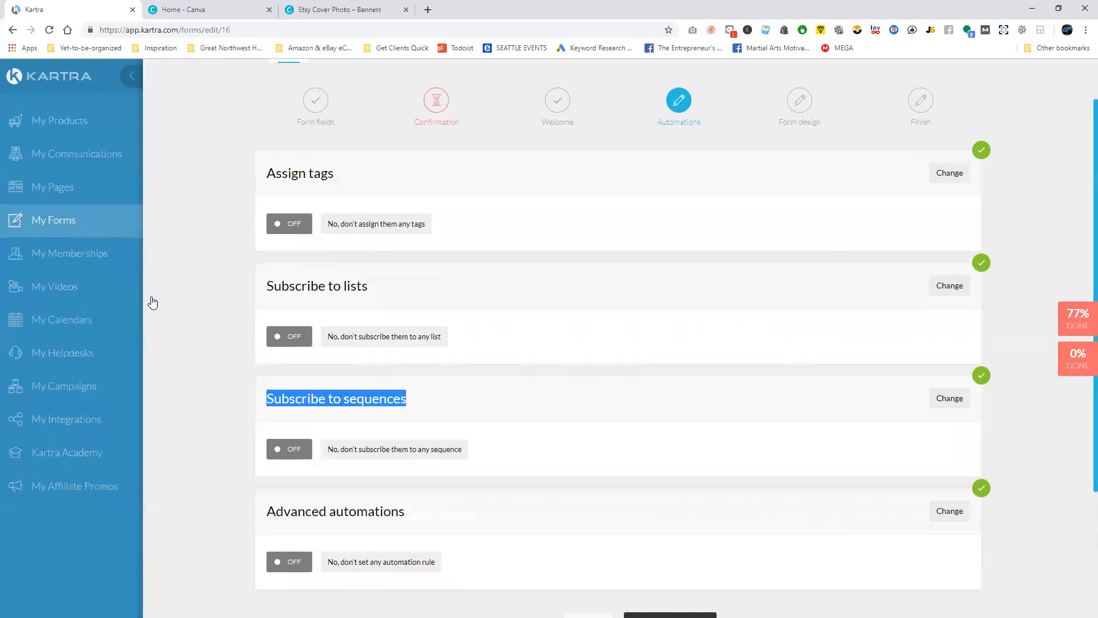
pyautogui.scroll(-2, 772, 399)
# Leave all automations off and finish the form for display in a Kartra Page, Kartra Video or Kartra Calendar.
pyautogui.click(692, 515)
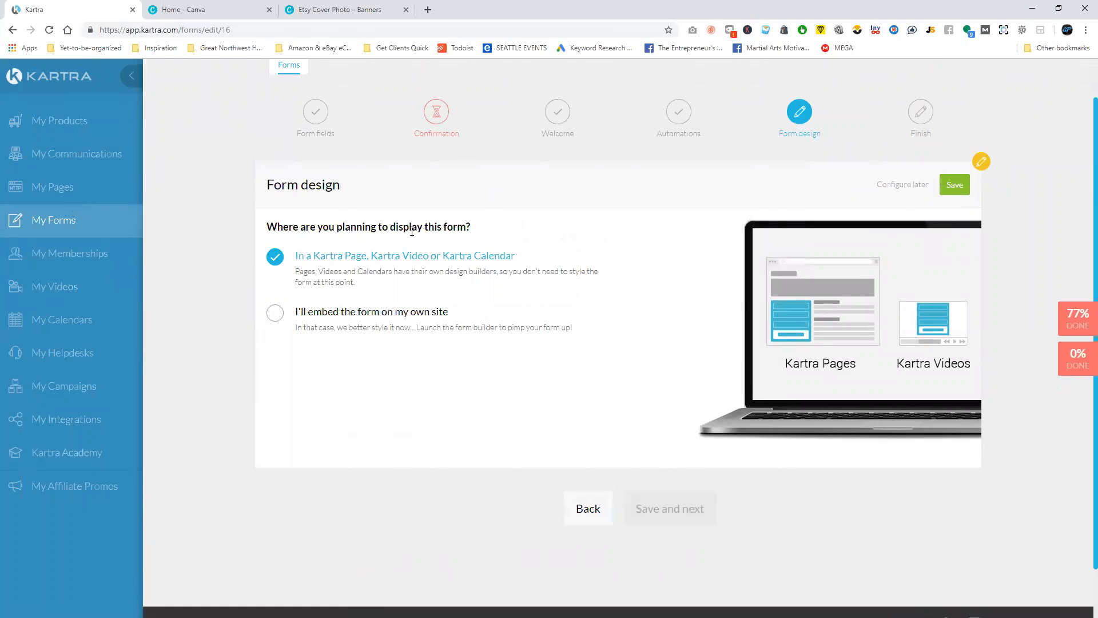
pyautogui.moveTo(334, 227); pyautogui.dragTo(541, 230)
pyautogui.click(541, 230)
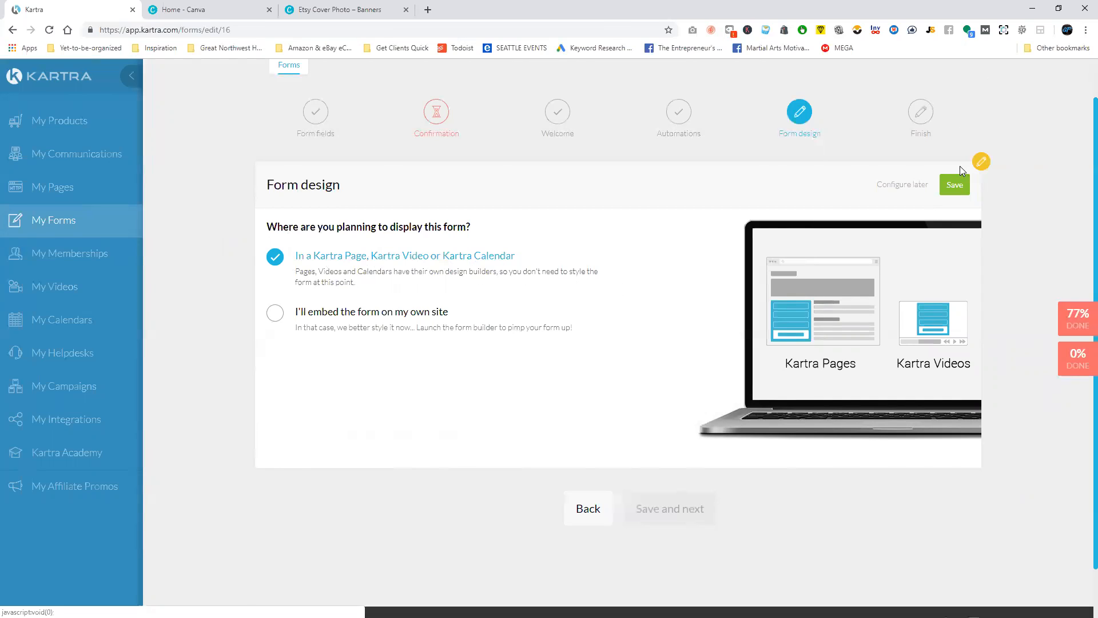
pyautogui.click(956, 183)
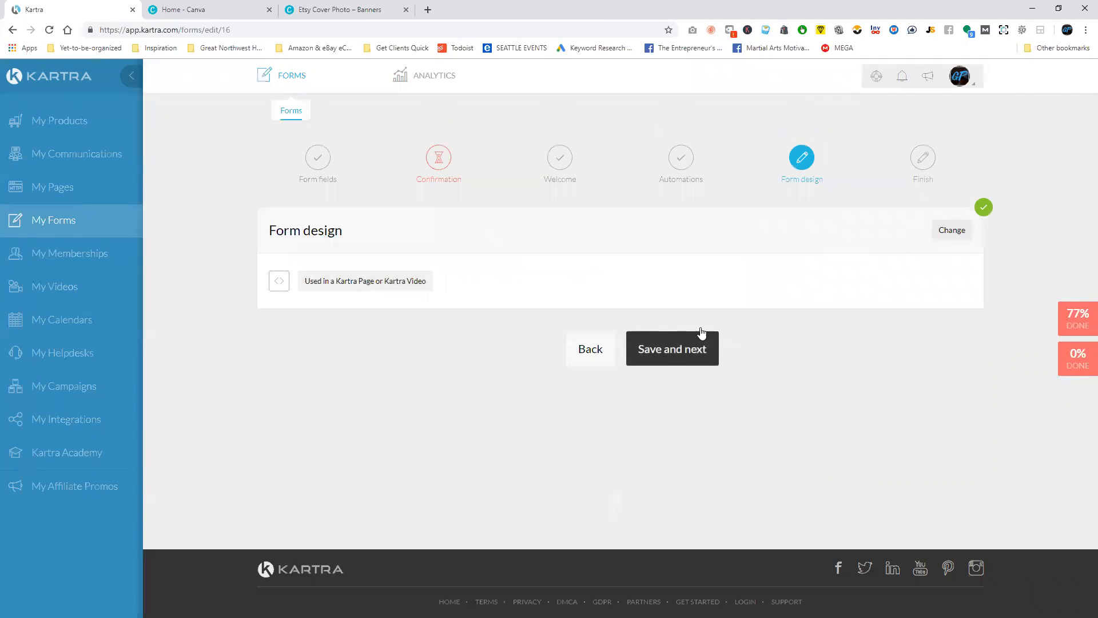
pyautogui.click(696, 352)
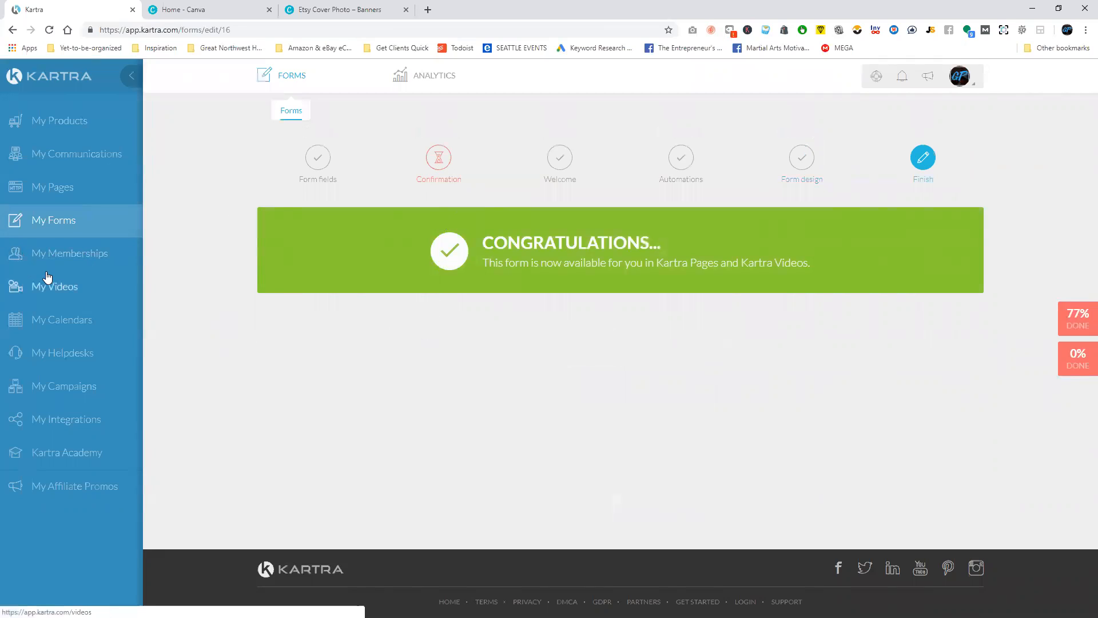
# Go to the pages area and start a new page from the Thank You Pages template with the green check mark.
pyautogui.click(57, 188)
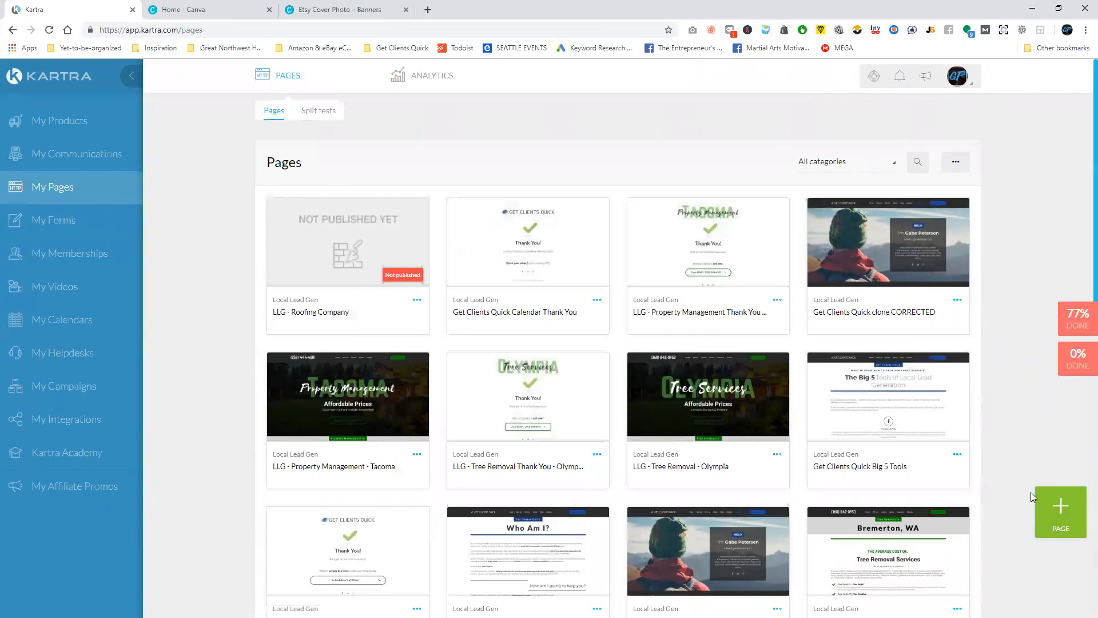
pyautogui.click(1047, 497)
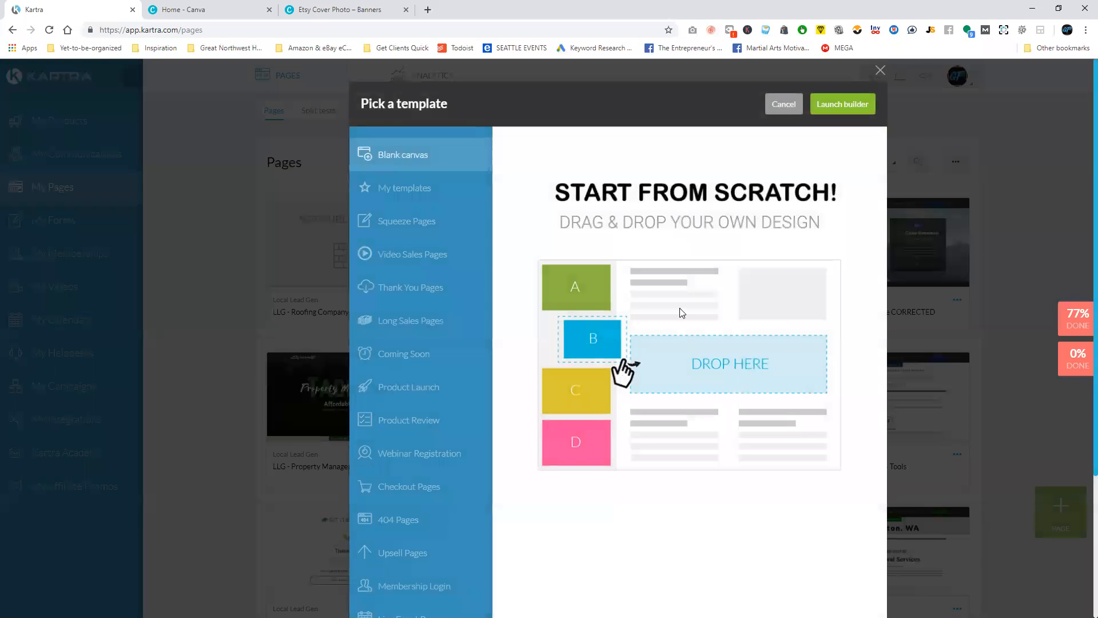
pyautogui.click(423, 286)
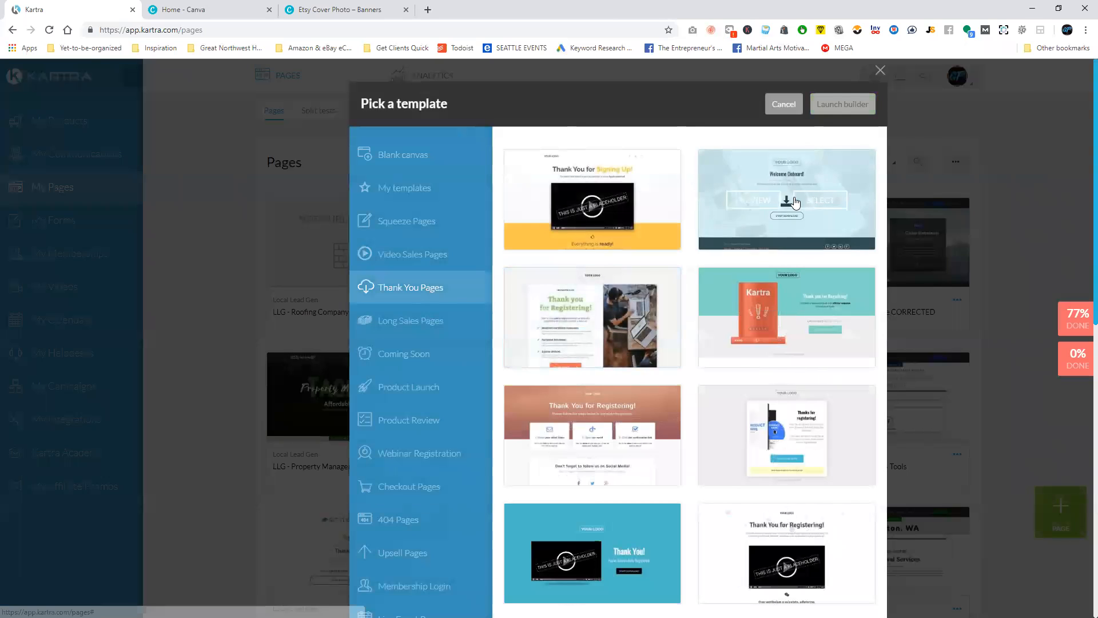
pyautogui.scroll(-8, 762, 318)
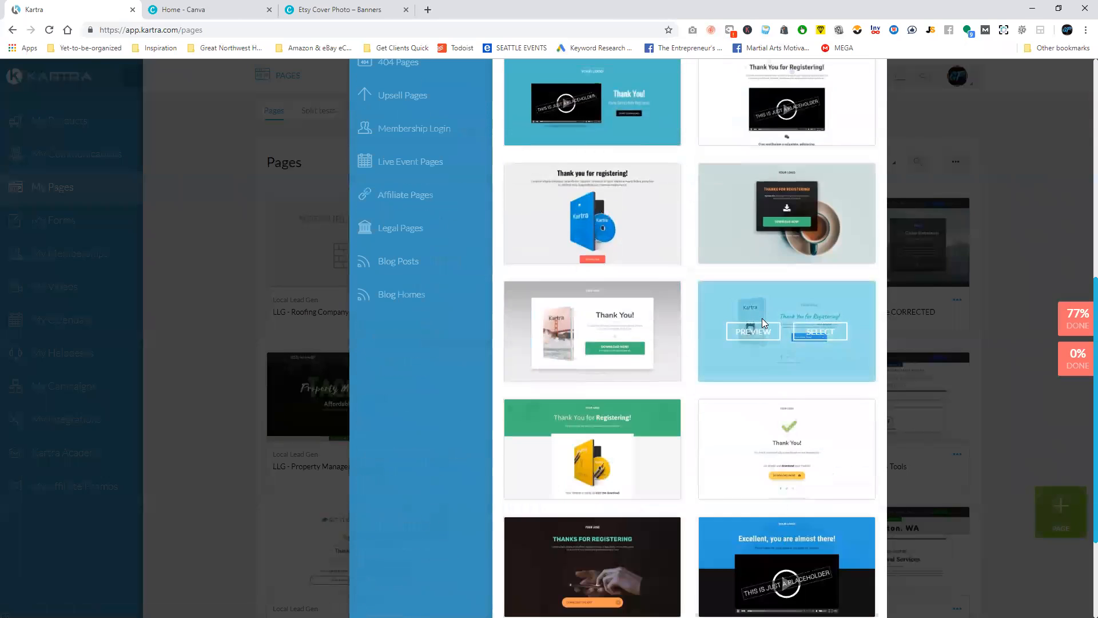
pyautogui.scroll(-3, 761, 318)
pyautogui.click(819, 293)
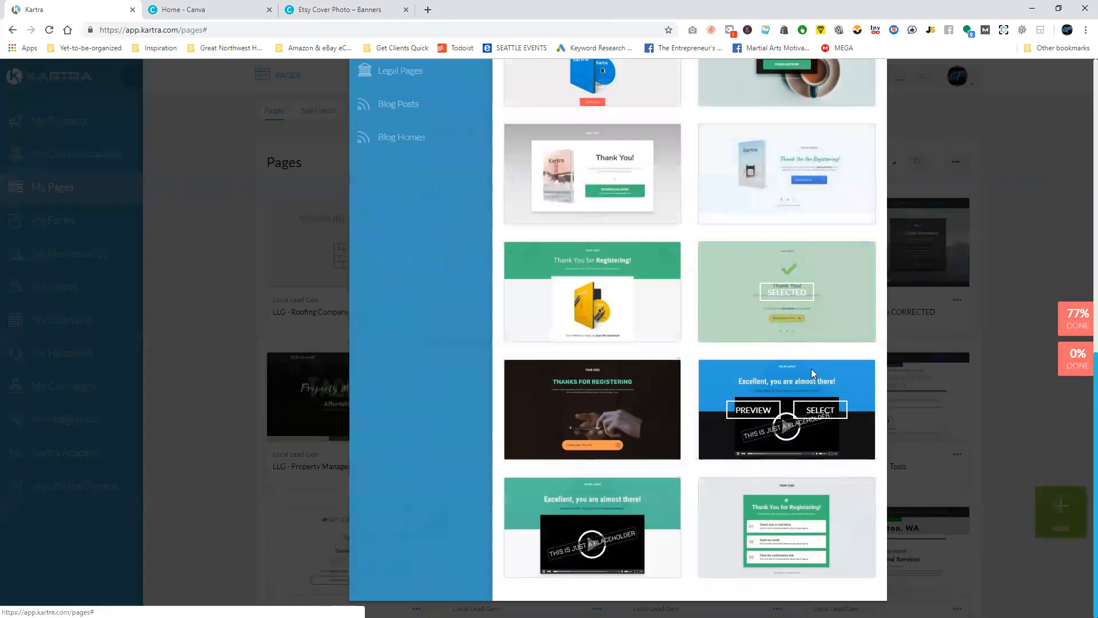
pyautogui.scroll(12, 824, 378)
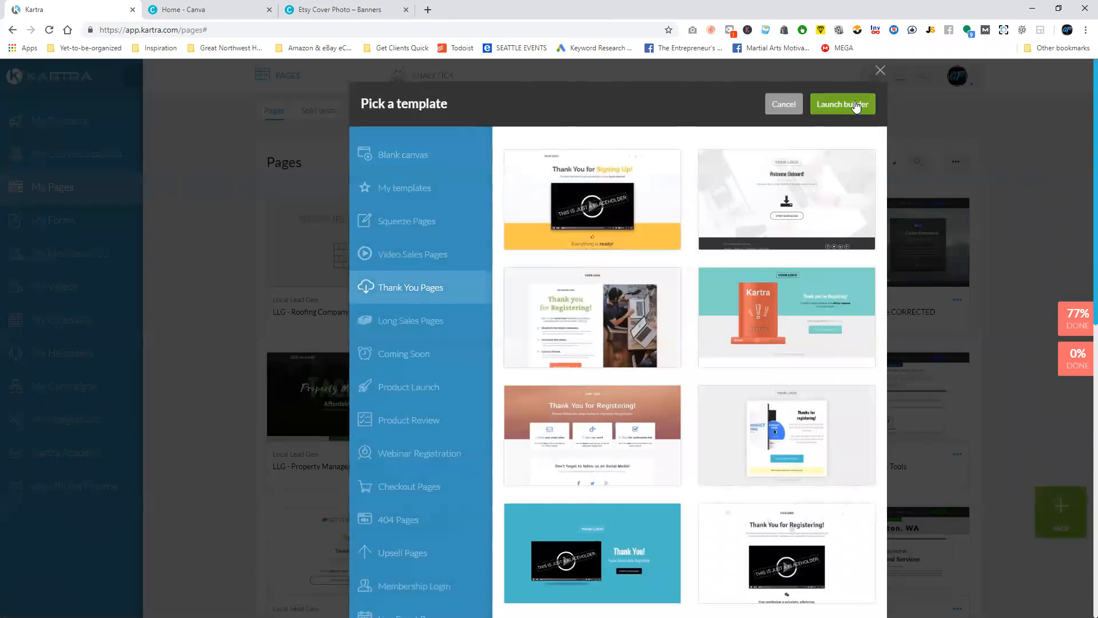
pyautogui.click(856, 106)
# Name the new page "LLG - Roofing - Thank You", assign it to the Local Lead Gen category, and create it.
pyautogui.click(621, 170)
pyautogui.write('L')
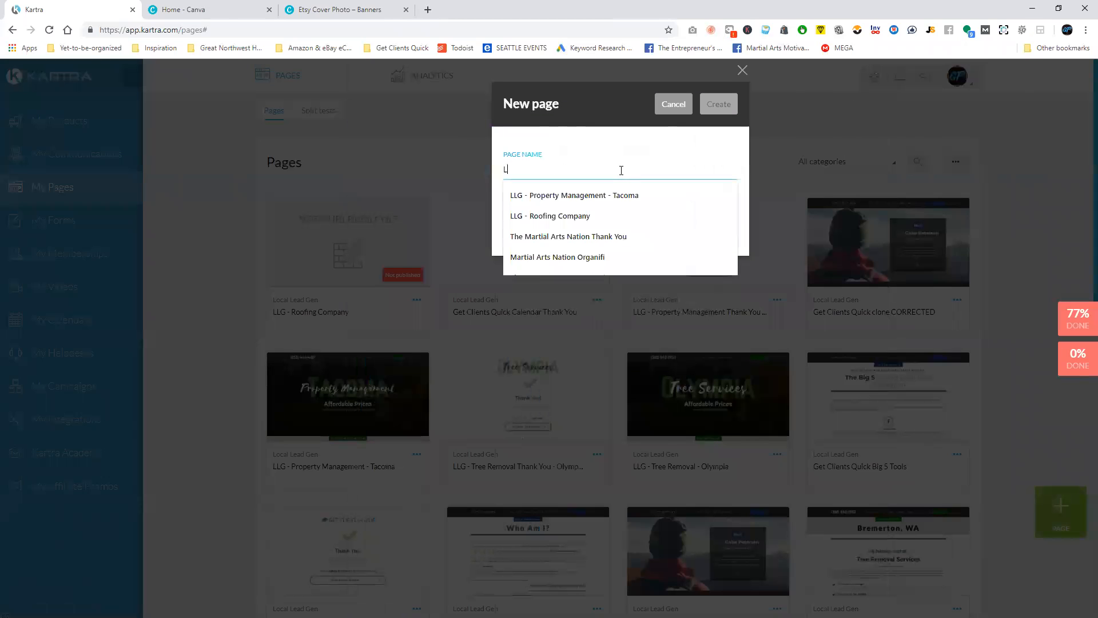
pyautogui.write('LG - Roofing - Thank You')
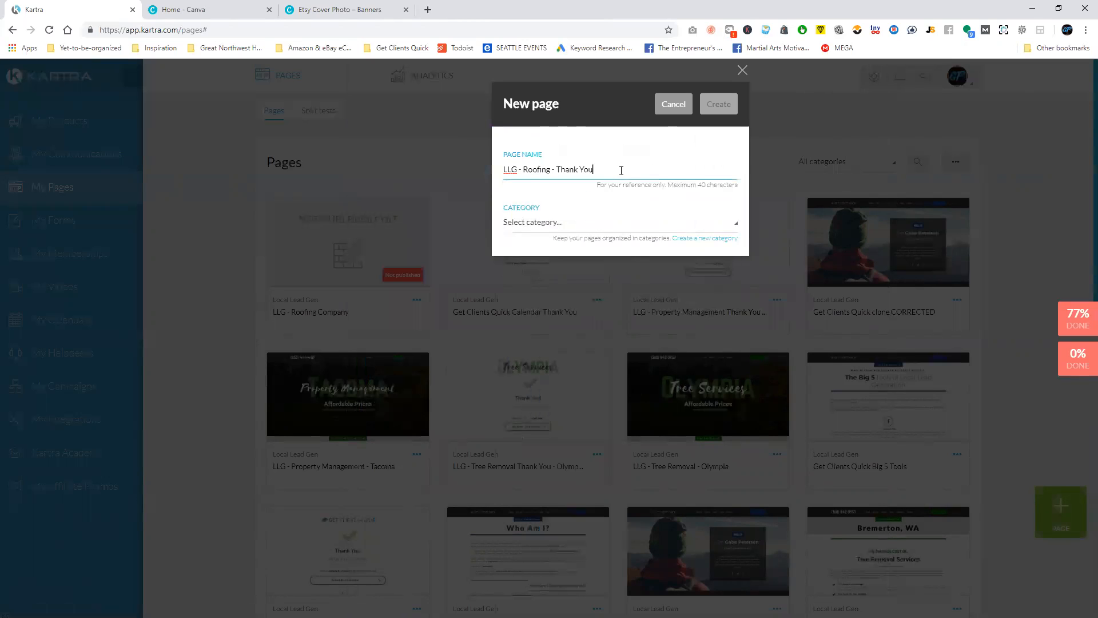
pyautogui.click(607, 222)
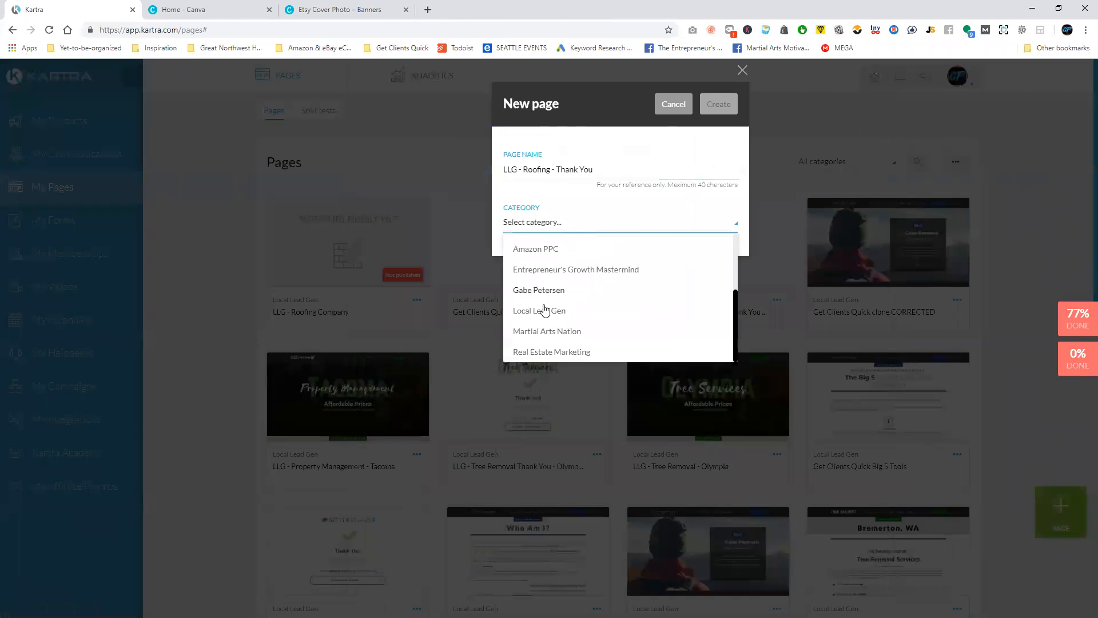
pyautogui.click(544, 310)
pyautogui.click(723, 105)
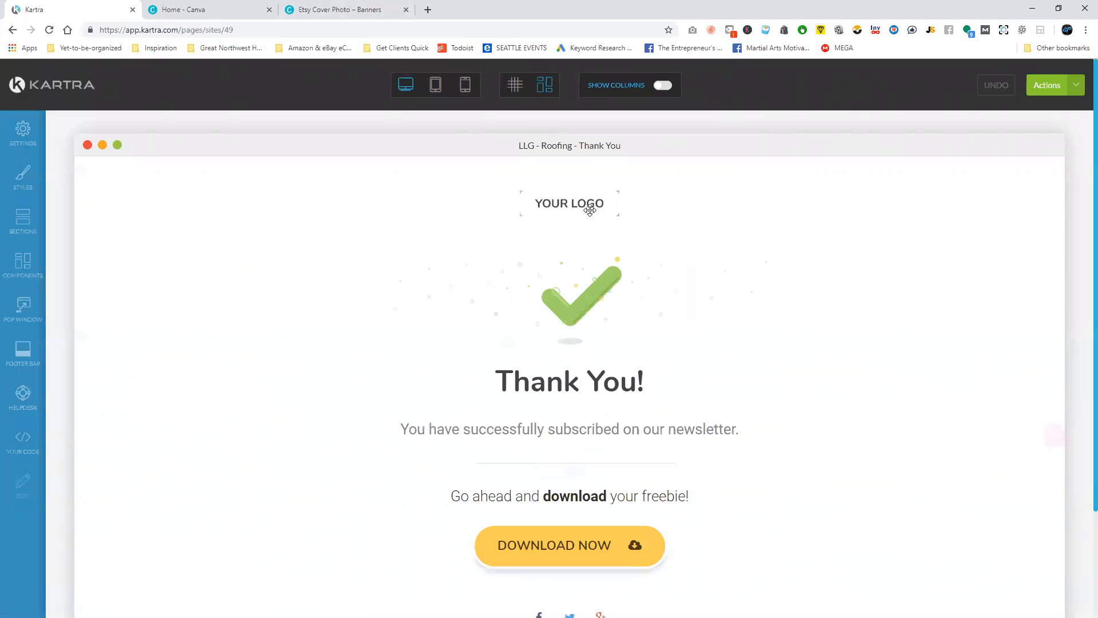
# Switch to the Canva banner design, duplicate the Washington Roofing page, and recolor the copy's "Roofing" text dark gray.
pyautogui.click(320, 7)
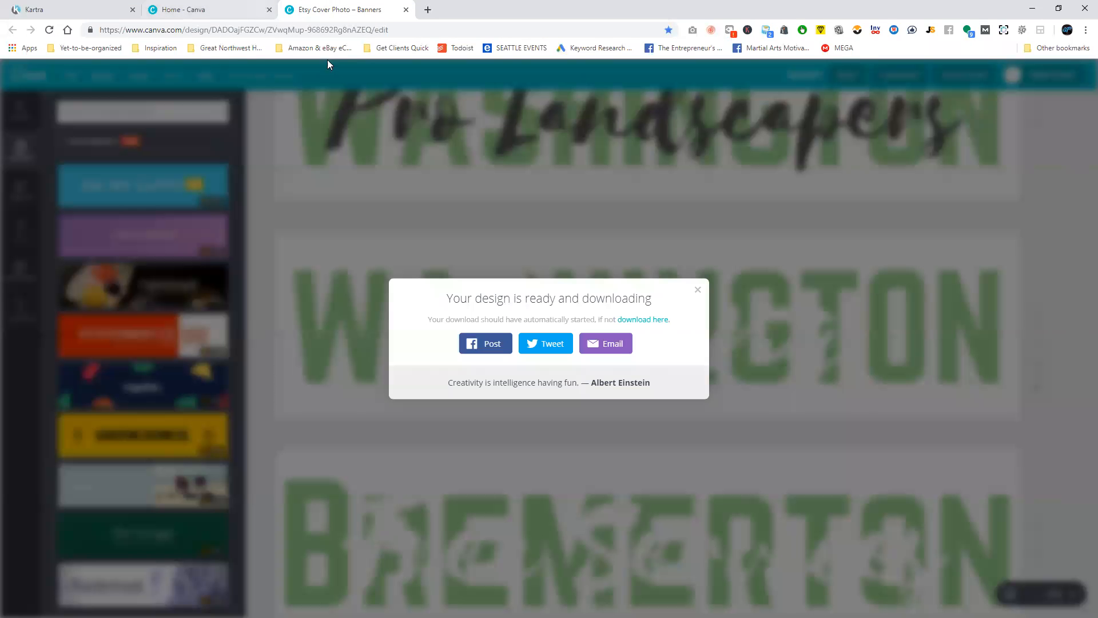
pyautogui.click(712, 307)
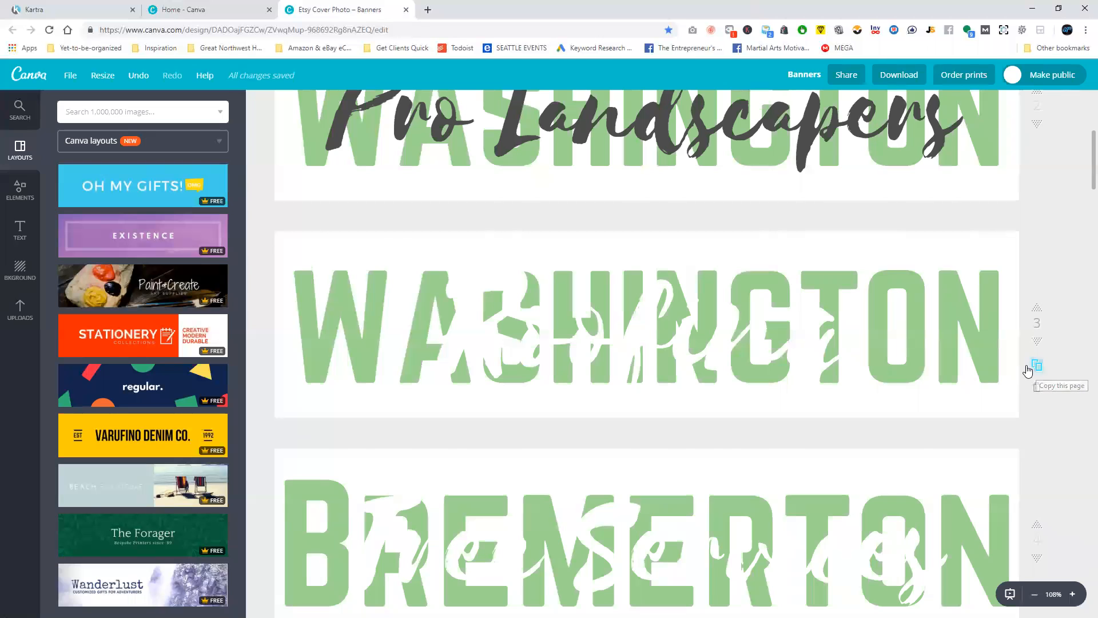
pyautogui.click(1037, 366)
pyautogui.click(647, 382)
pyautogui.doubleClick(647, 382)
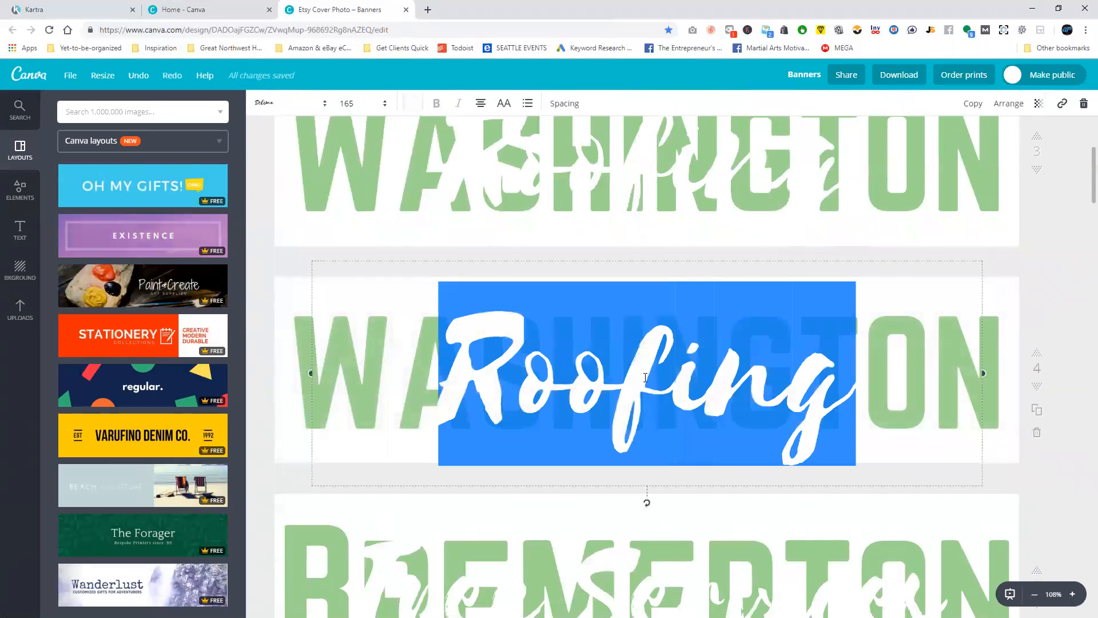
pyautogui.click(416, 107)
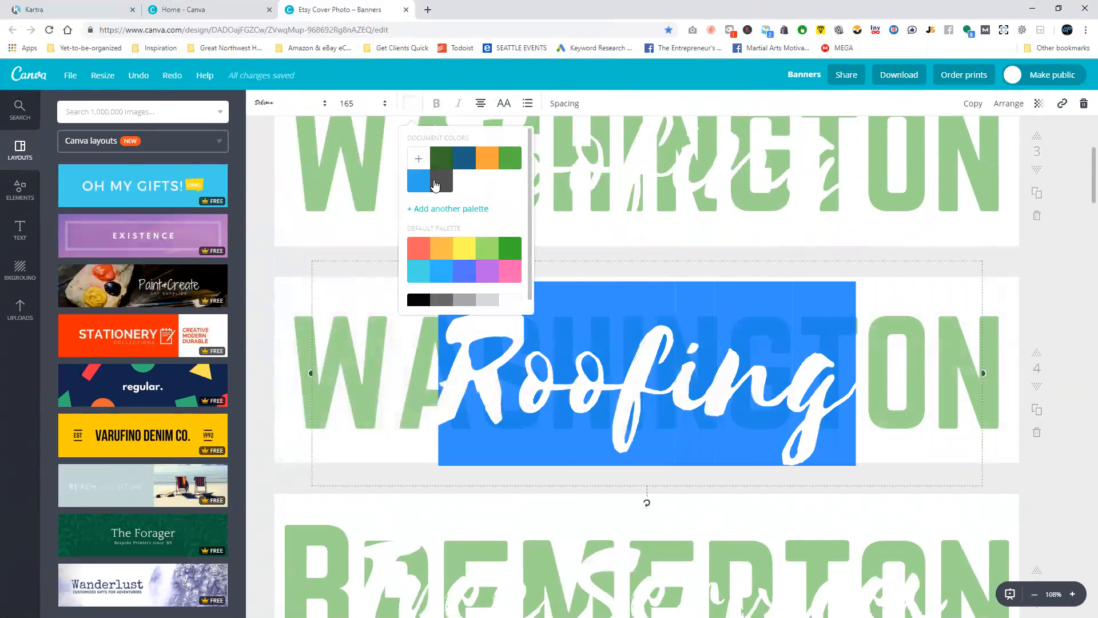
pyautogui.click(438, 183)
pyautogui.click(1057, 297)
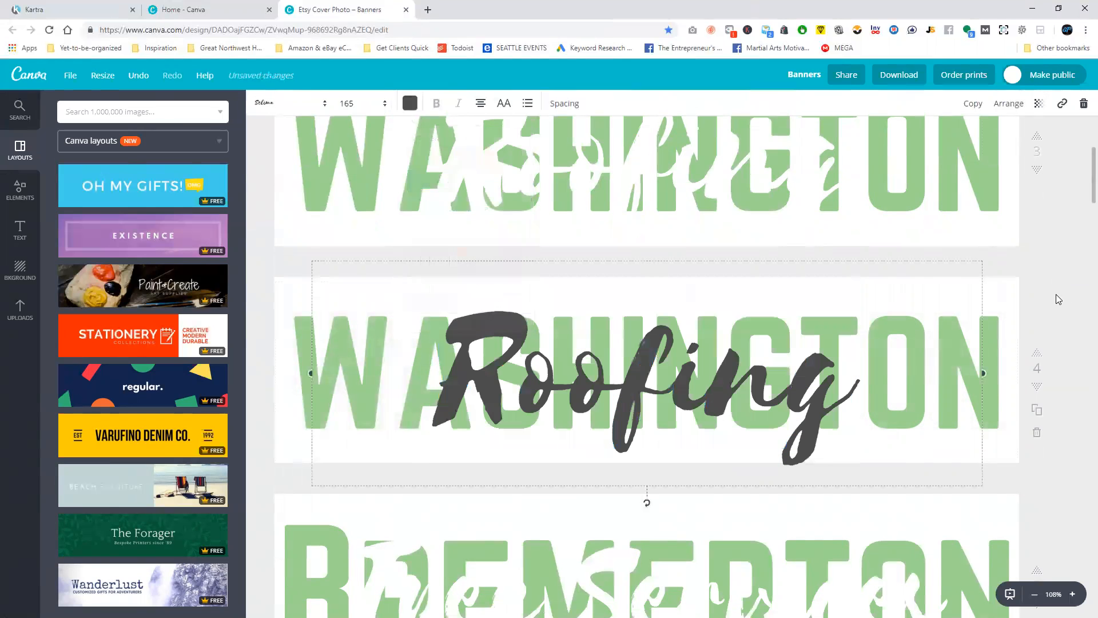
# Download only page 4 of the banner design as a PNG with a transparent background.
pyautogui.click(891, 74)
pyautogui.click(902, 271)
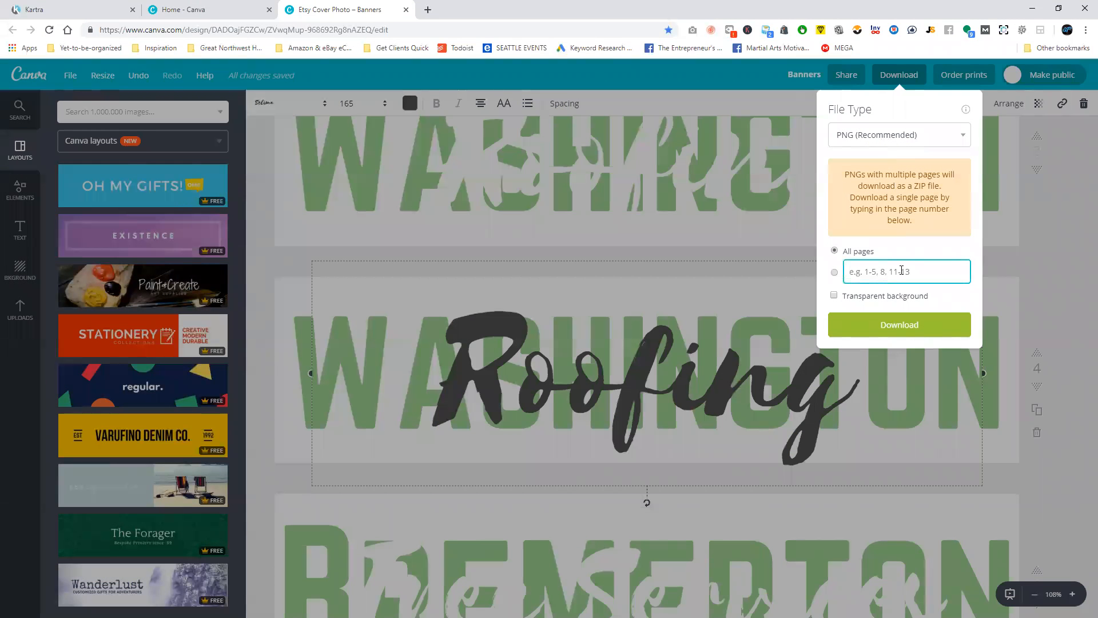
pyautogui.click(845, 298)
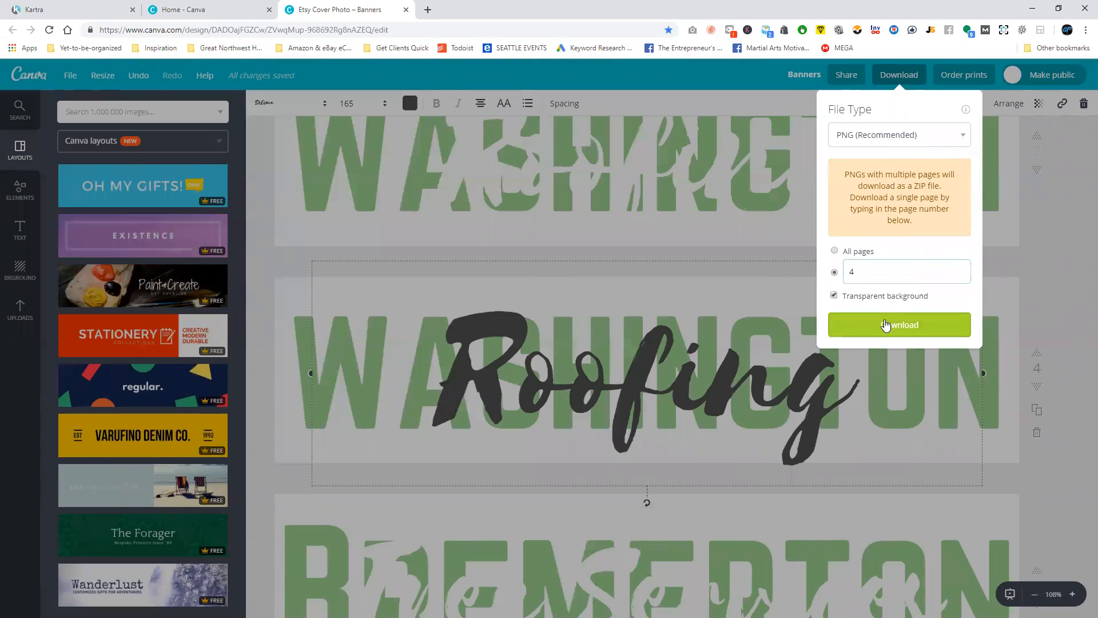
pyautogui.click(885, 324)
# Switch back to Kartra and replace the thank-you page's placeholder logo with the uploaded Banners (7) image from Downloads.
pyautogui.click(106, 7)
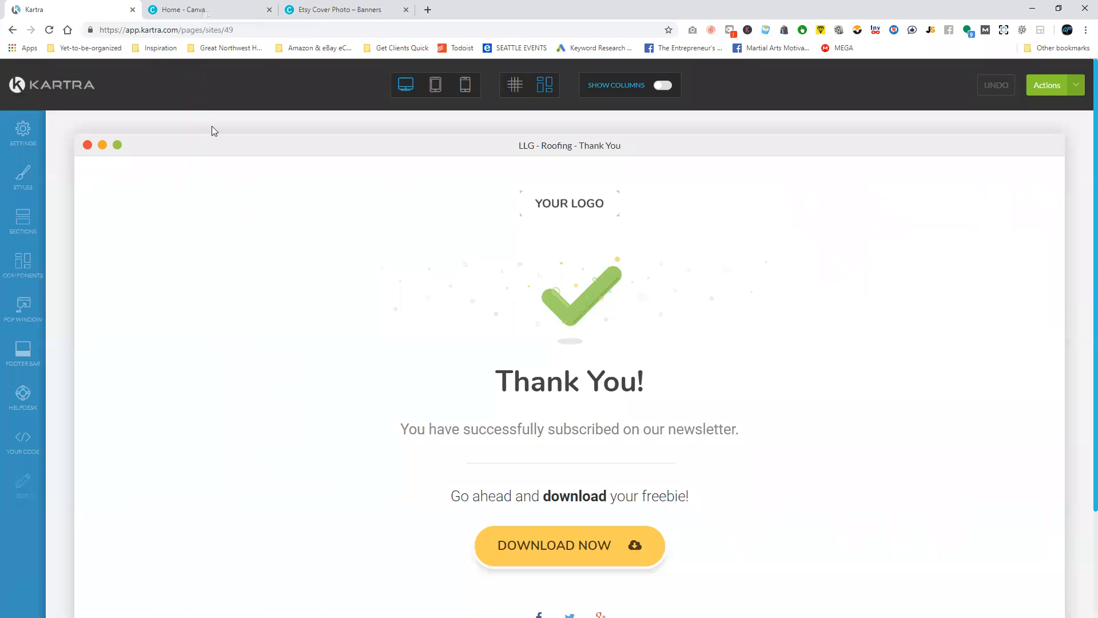
pyautogui.moveTo(559, 198)
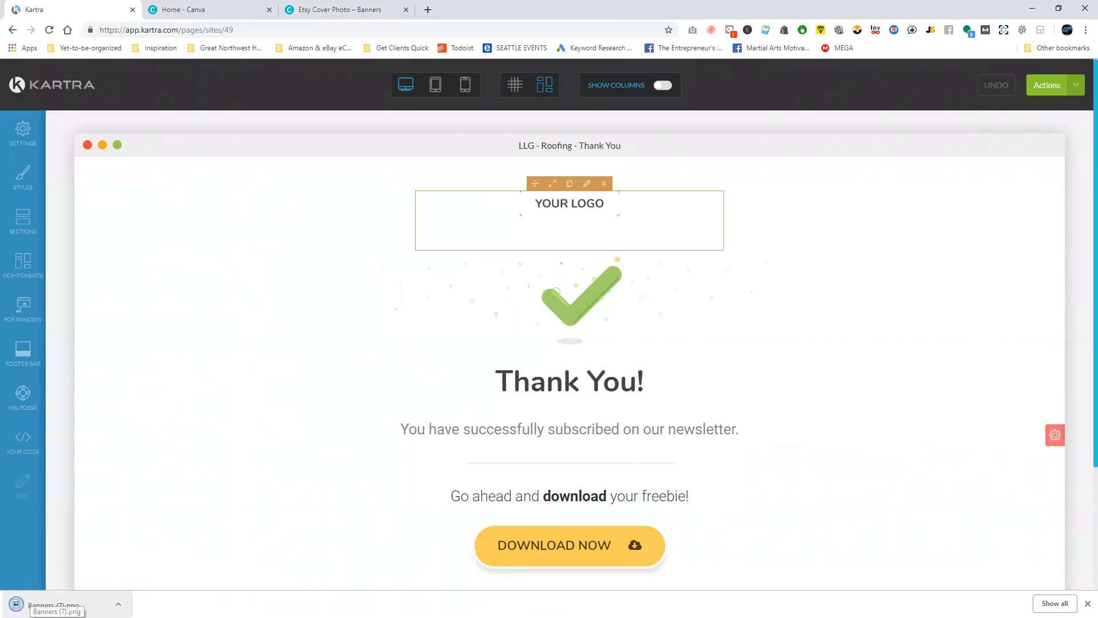
pyautogui.click(131, 169)
pyautogui.click(201, 233)
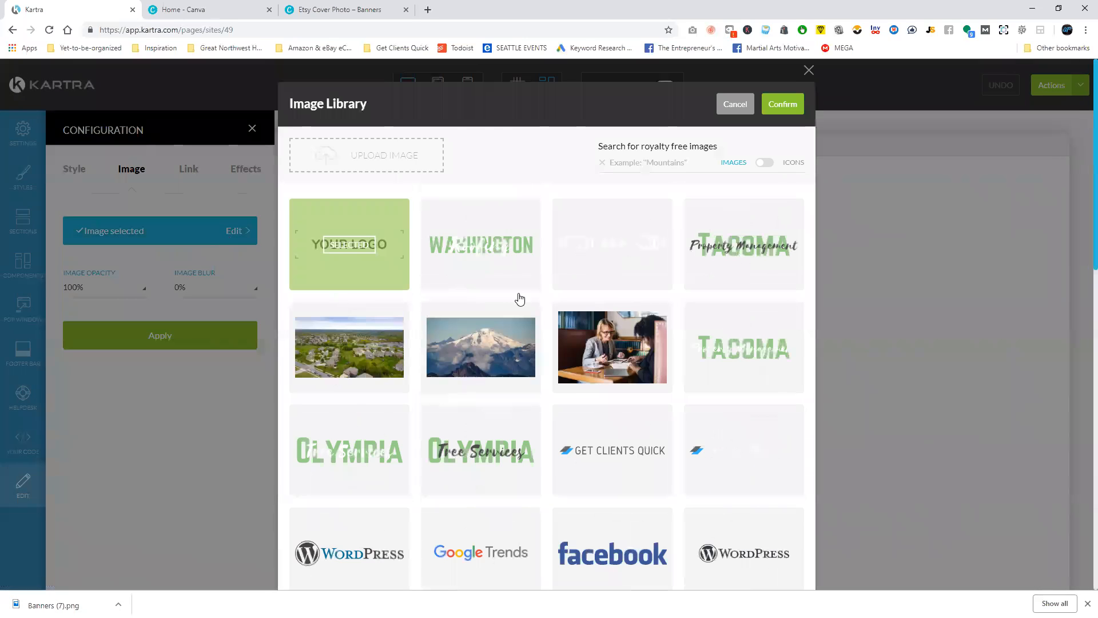
pyautogui.click(366, 156)
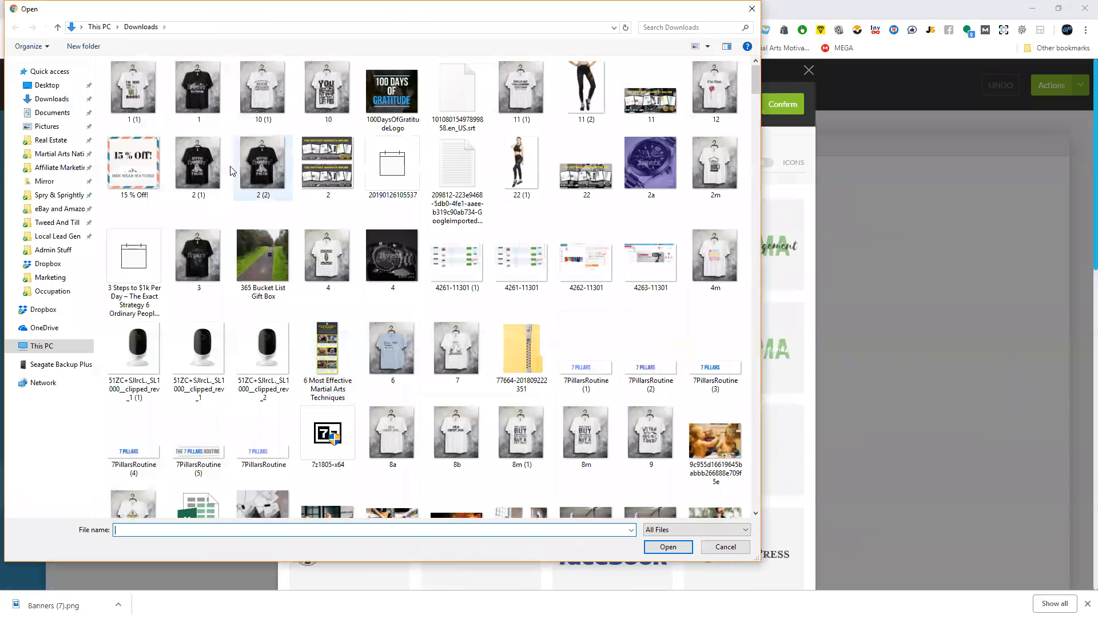
pyautogui.moveTo(755, 78); pyautogui.dragTo(623, 485)
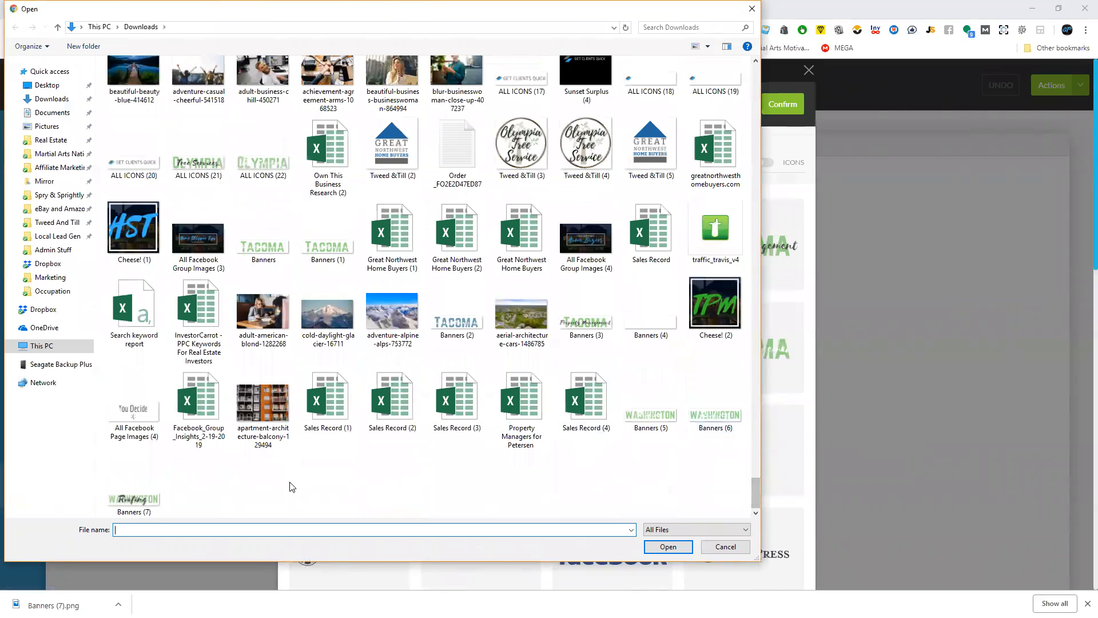
pyautogui.click(134, 492)
pyautogui.click(677, 548)
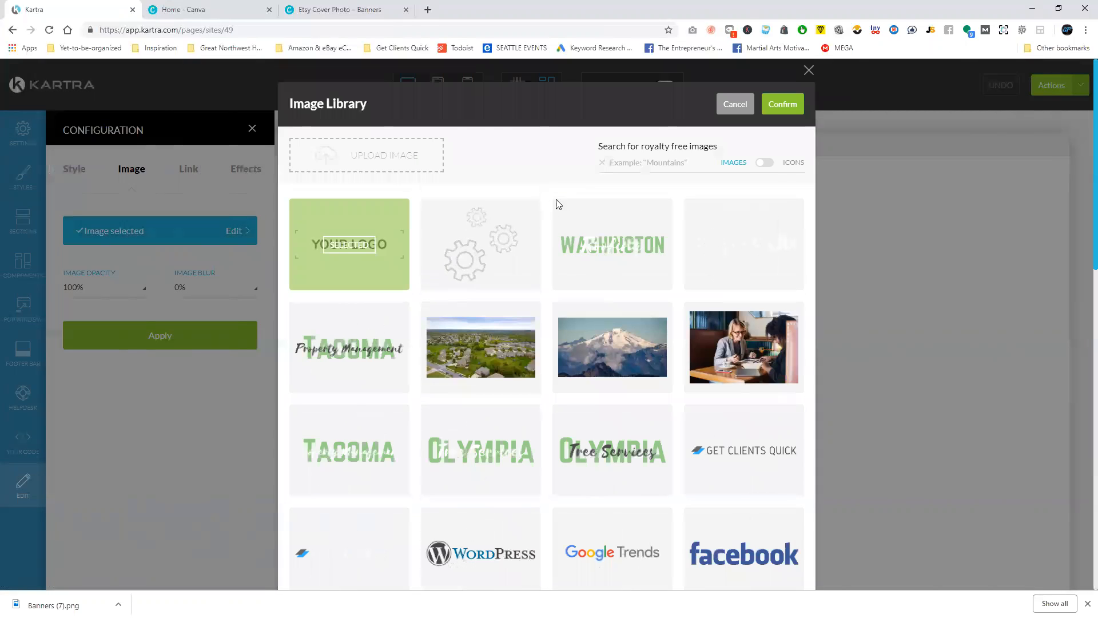
pyautogui.click(790, 105)
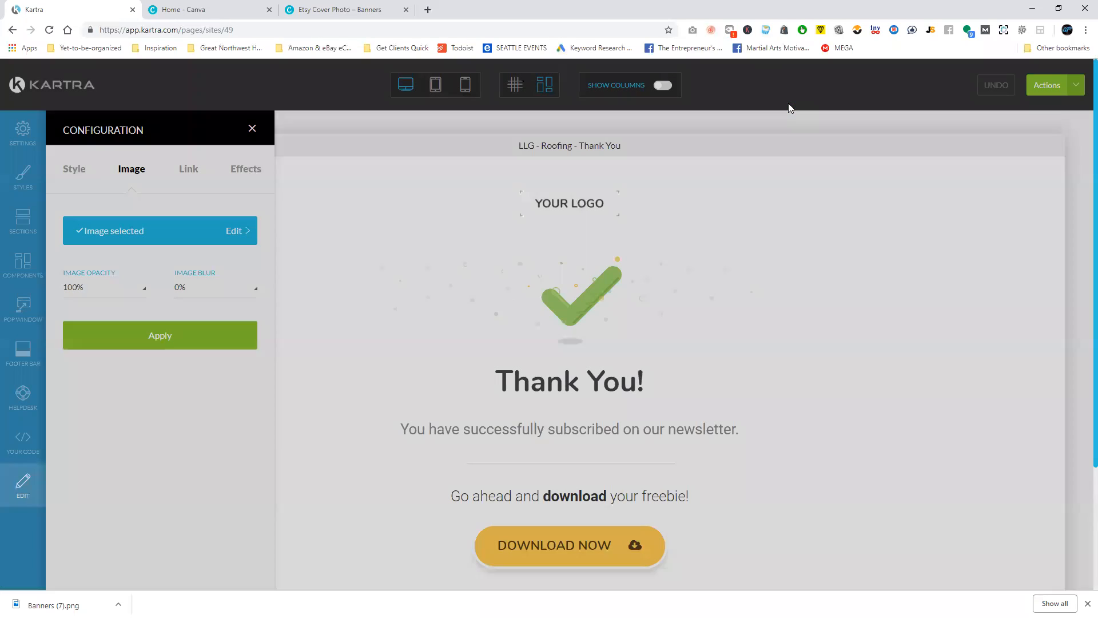
pyautogui.click(174, 335)
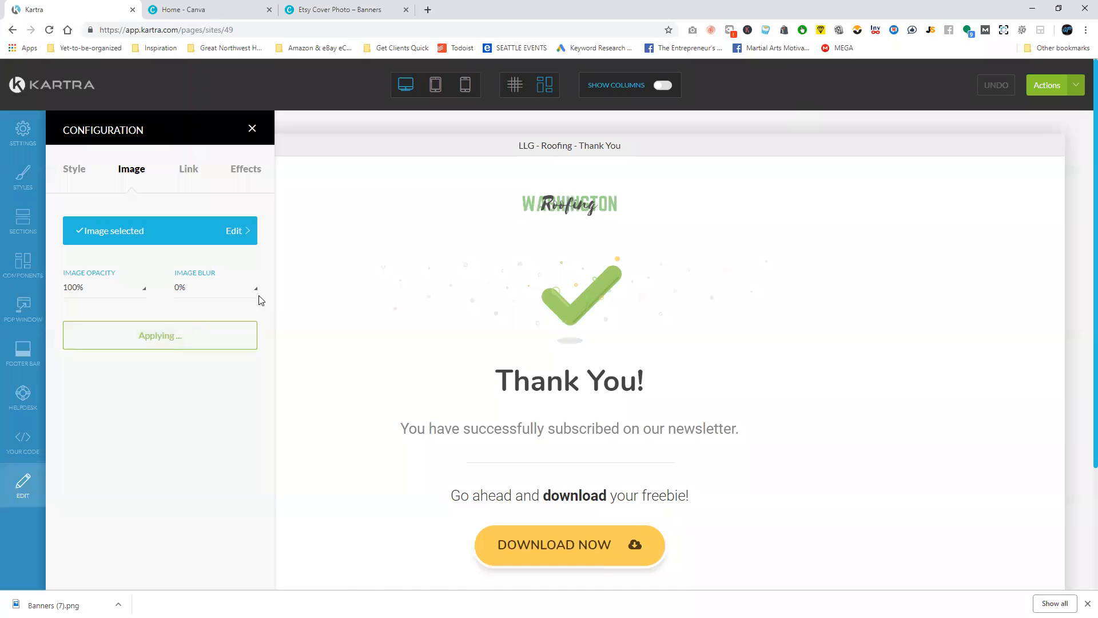
pyautogui.click(252, 132)
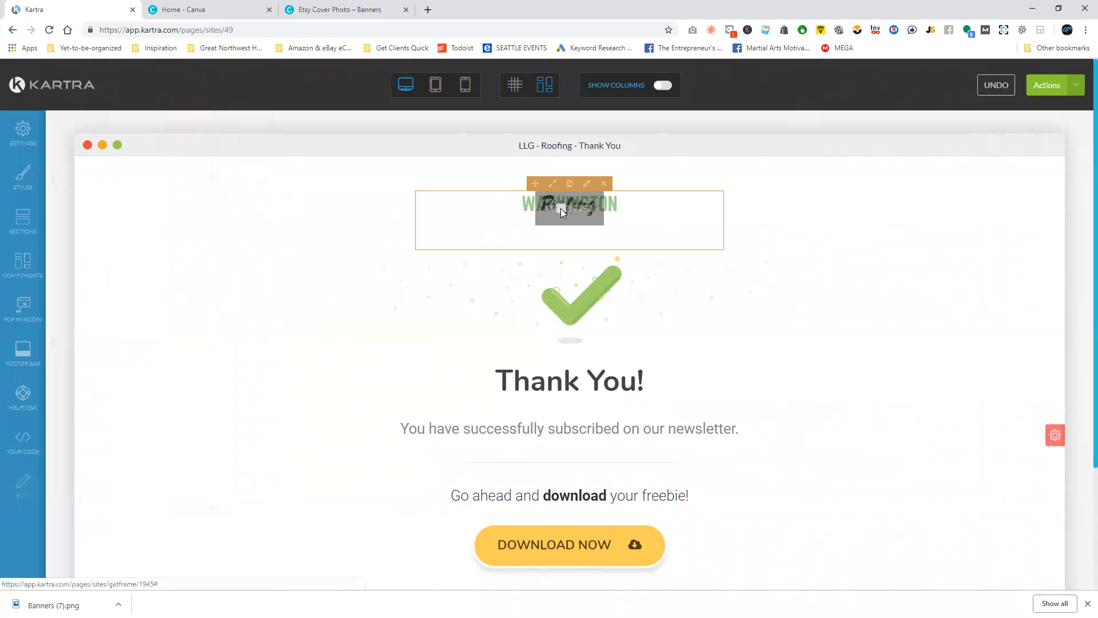
# Replace the newsletter line under the Thank You heading with "We'll get in touch with you soon to schedule your free estimate!".
pyautogui.scroll(-2, 506, 221)
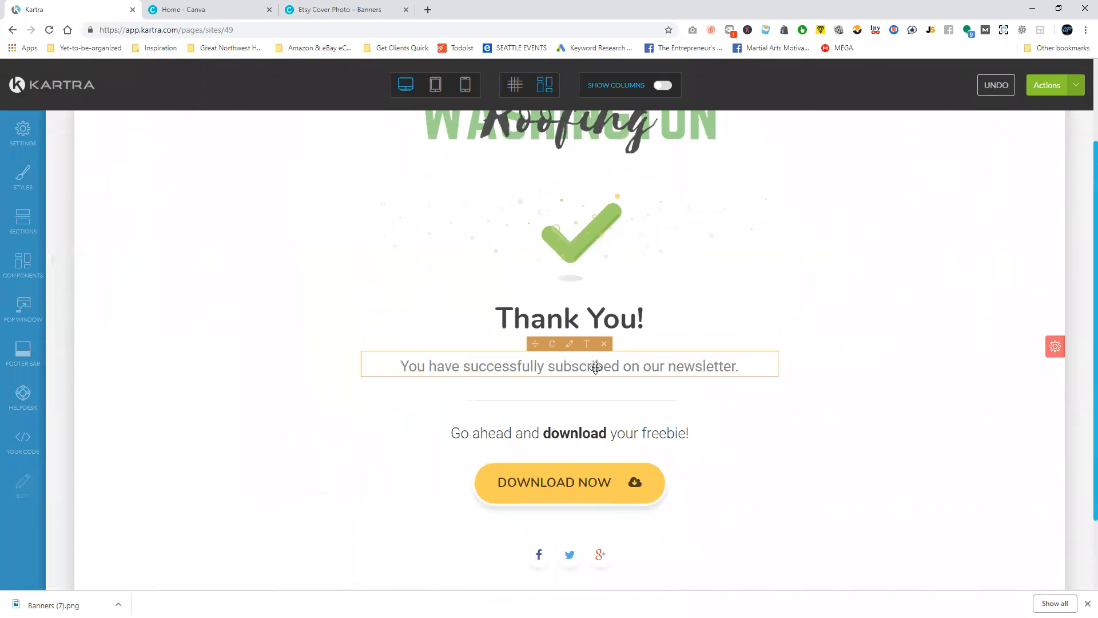
pyautogui.click(589, 362)
pyautogui.hotkey('ctrl', 'a')
pyautogui.write("We'll g")
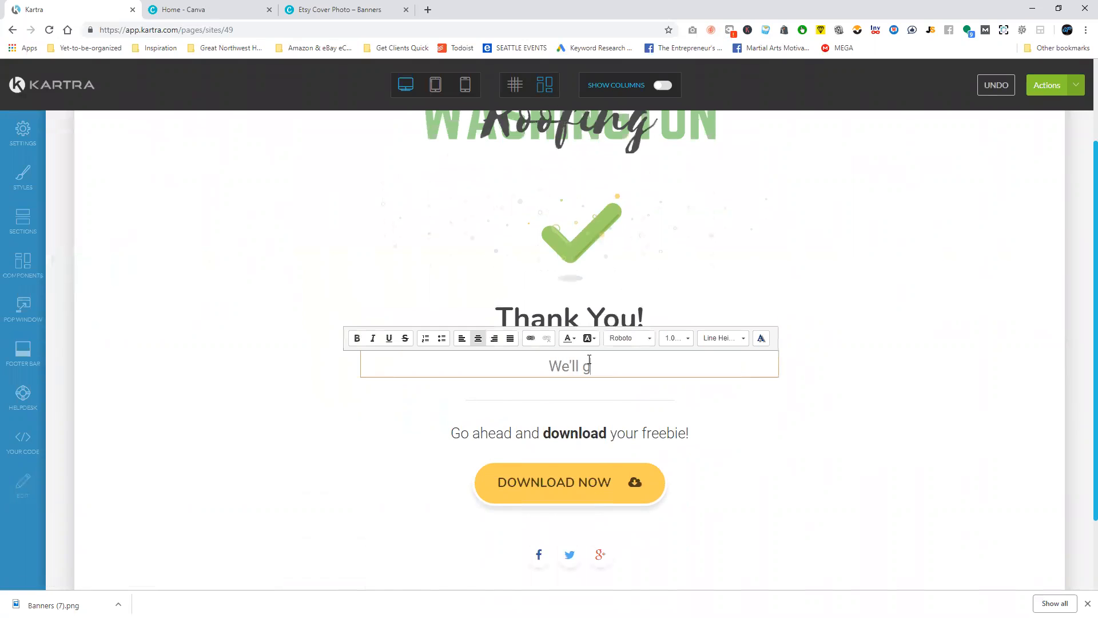
pyautogui.write('et in touch with you soon to ')
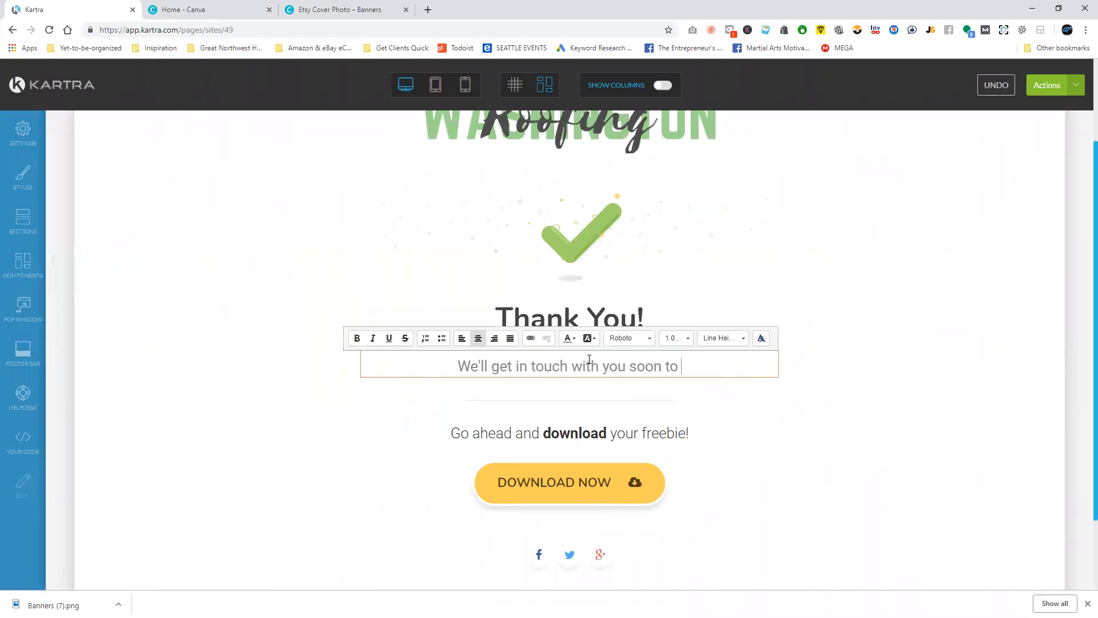
pyautogui.write('sche')
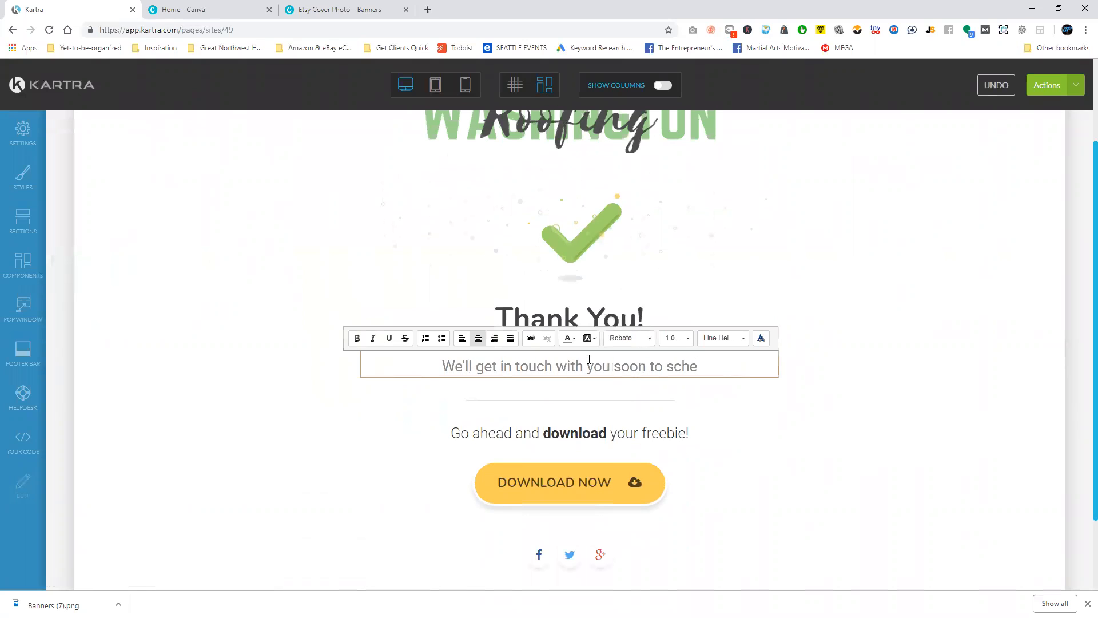
pyautogui.write('dule your free estimate!')
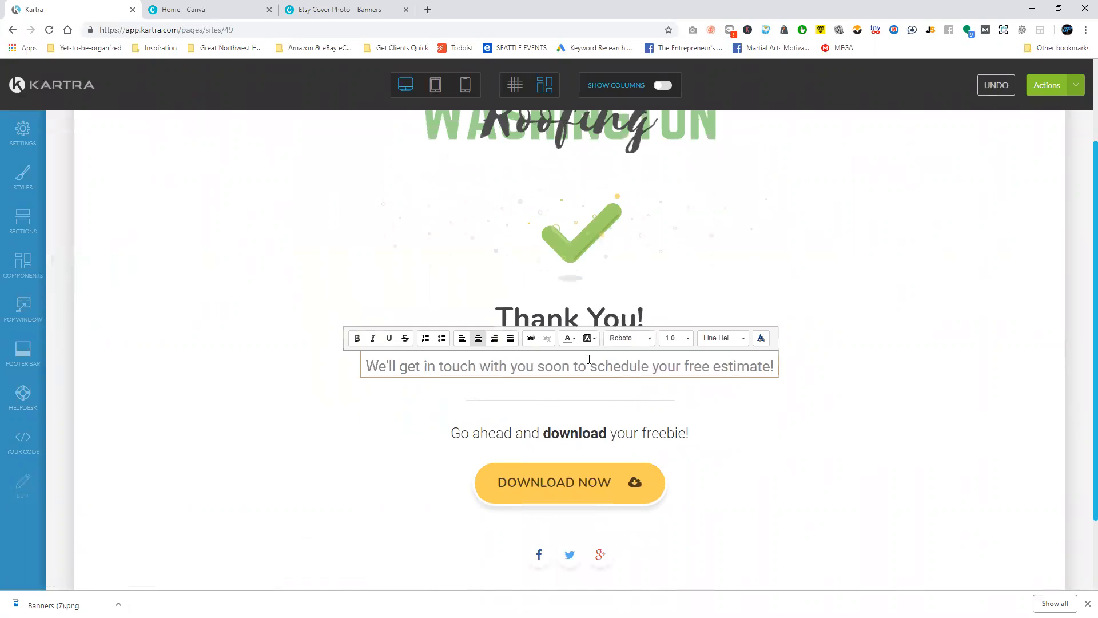
# Delete the "Go ahead and download your freebie!" line and the Download Now button from the page.
pyautogui.click(683, 424)
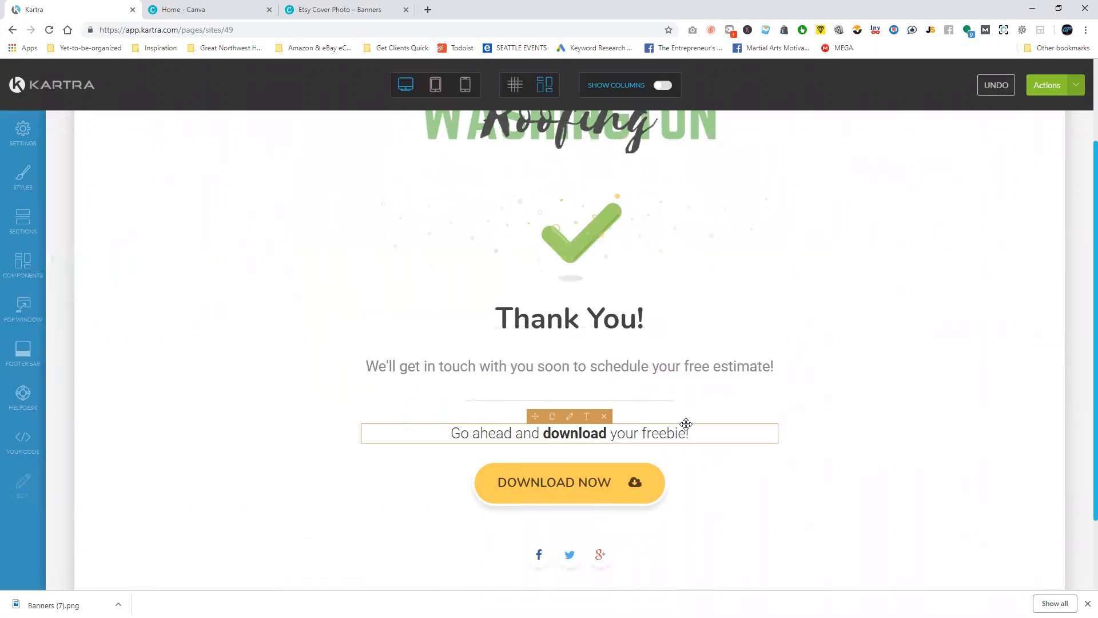
pyautogui.click(600, 414)
pyautogui.click(599, 417)
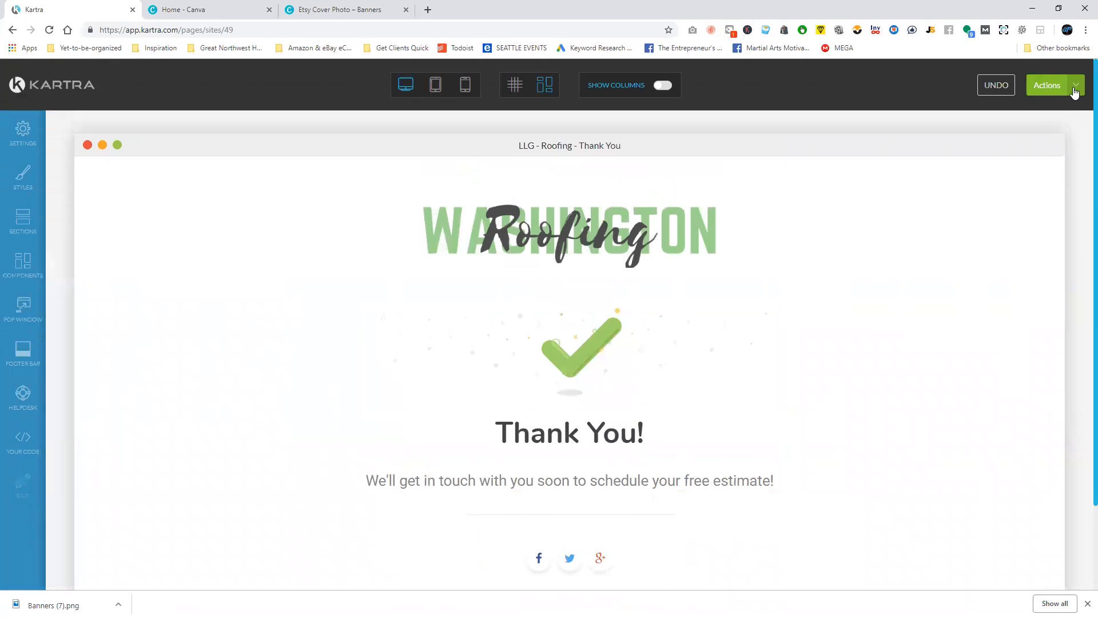
# Open the live publishing options for the thank-you page and close them.
pyautogui.click(1049, 86)
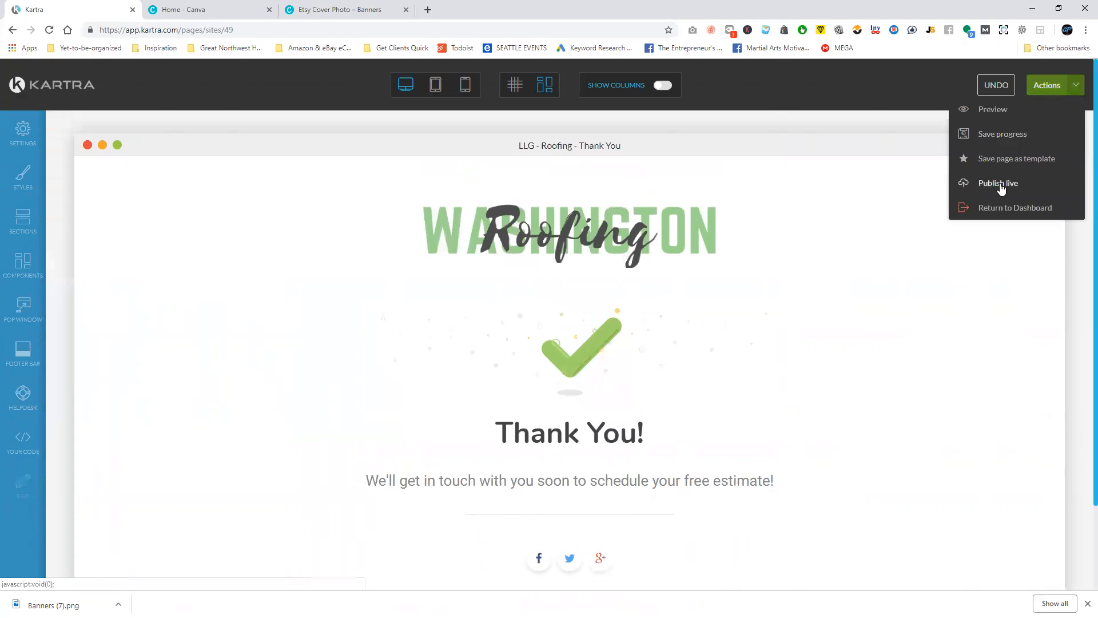
pyautogui.click(1000, 188)
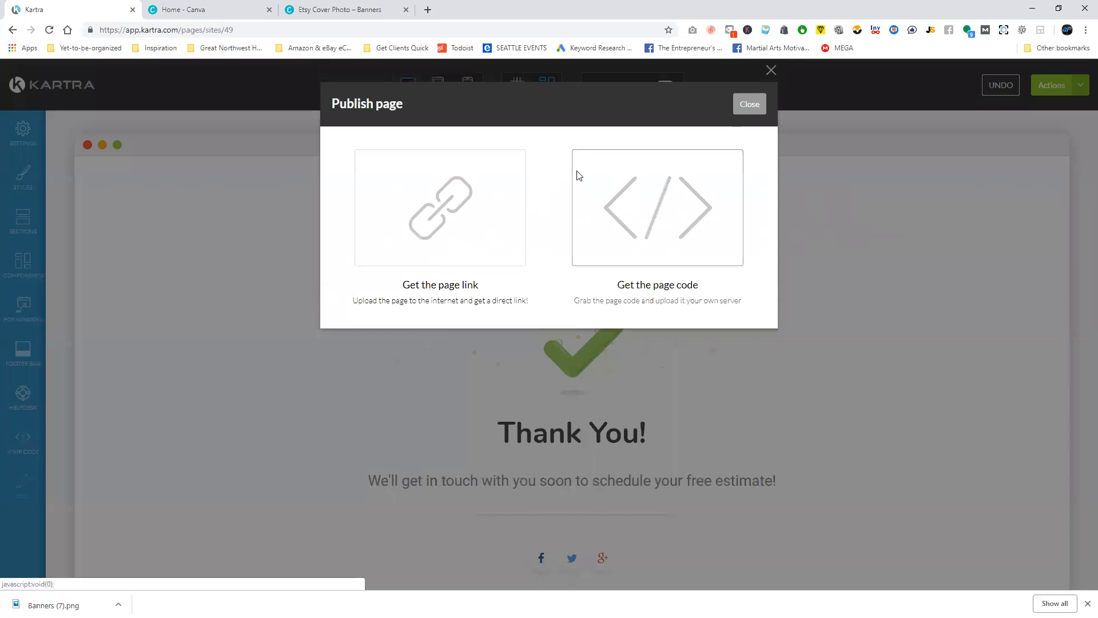
pyautogui.click(771, 70)
# Leave the page builder and create a contact list named "LLG - Roofing" with the public description "Roofing of Auburn, WA".
pyautogui.click(15, 84)
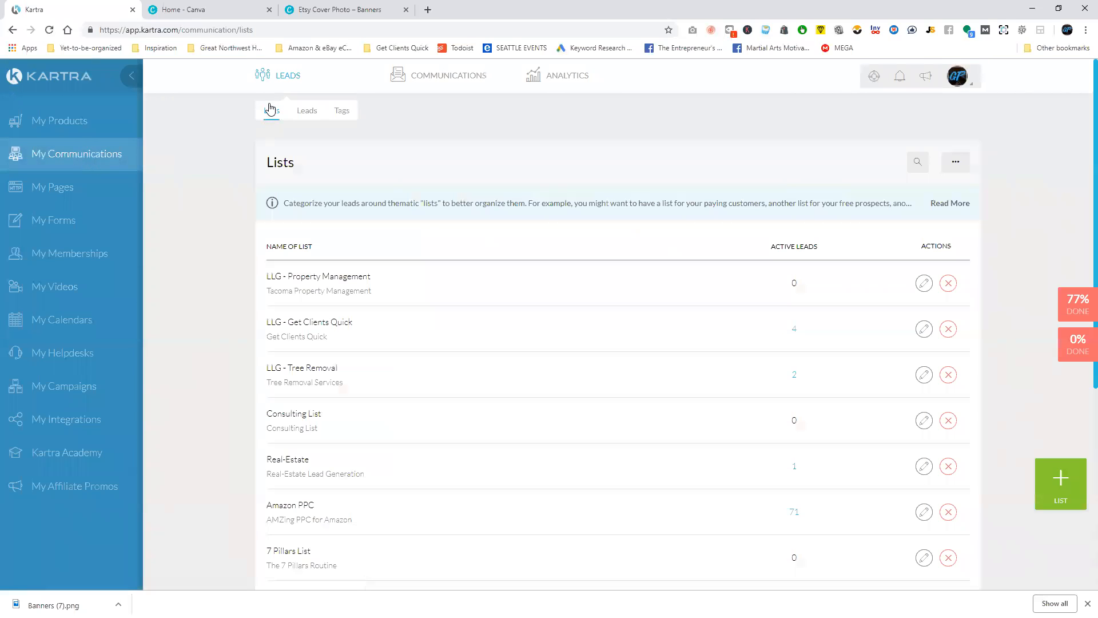
pyautogui.click(1054, 482)
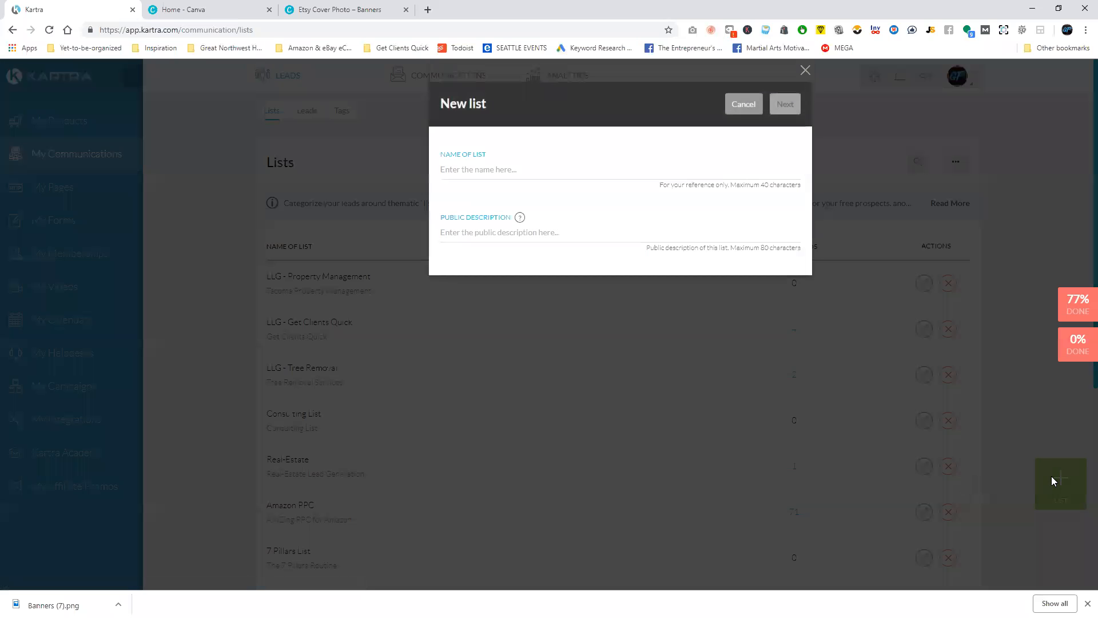
pyautogui.click(555, 168)
pyautogui.write('LLG - Roofing')
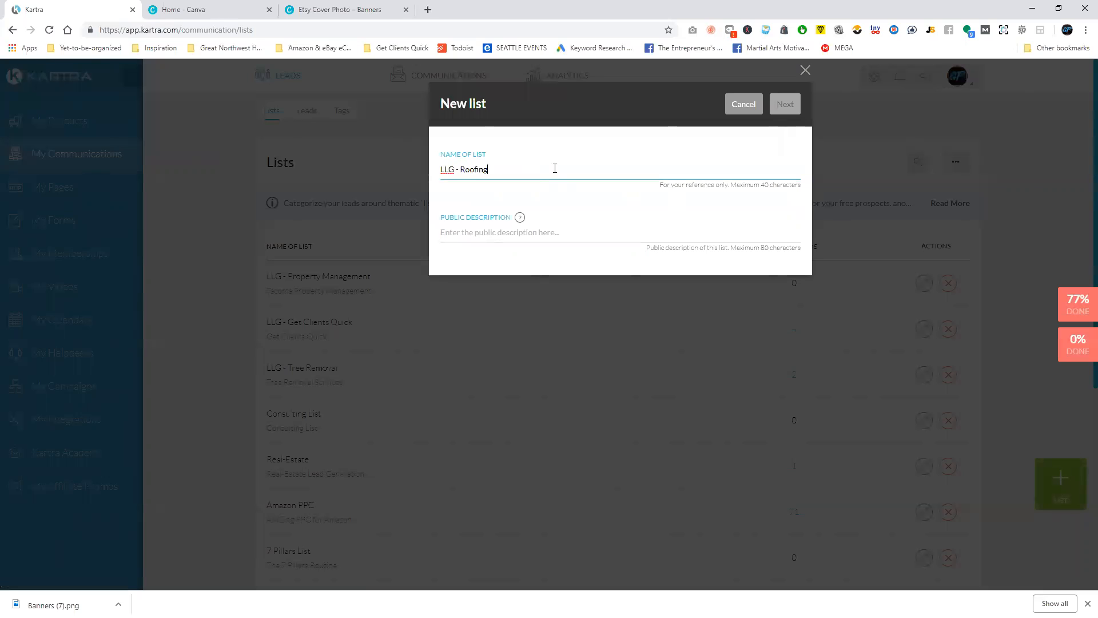
pyautogui.click(547, 219)
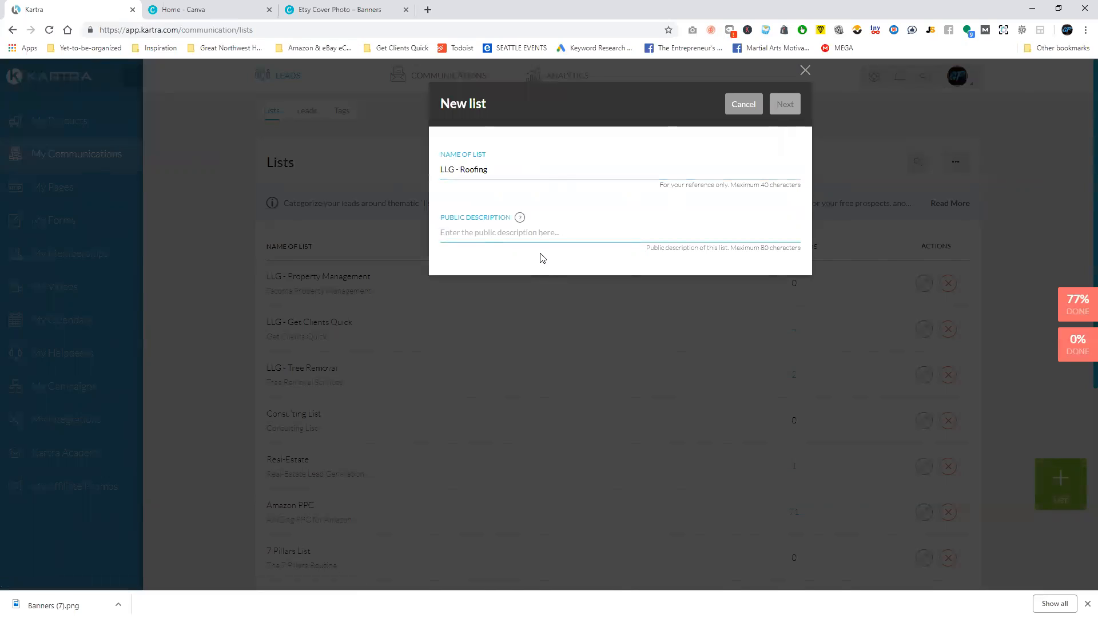
pyautogui.write('Roofing of Auburn, WA')
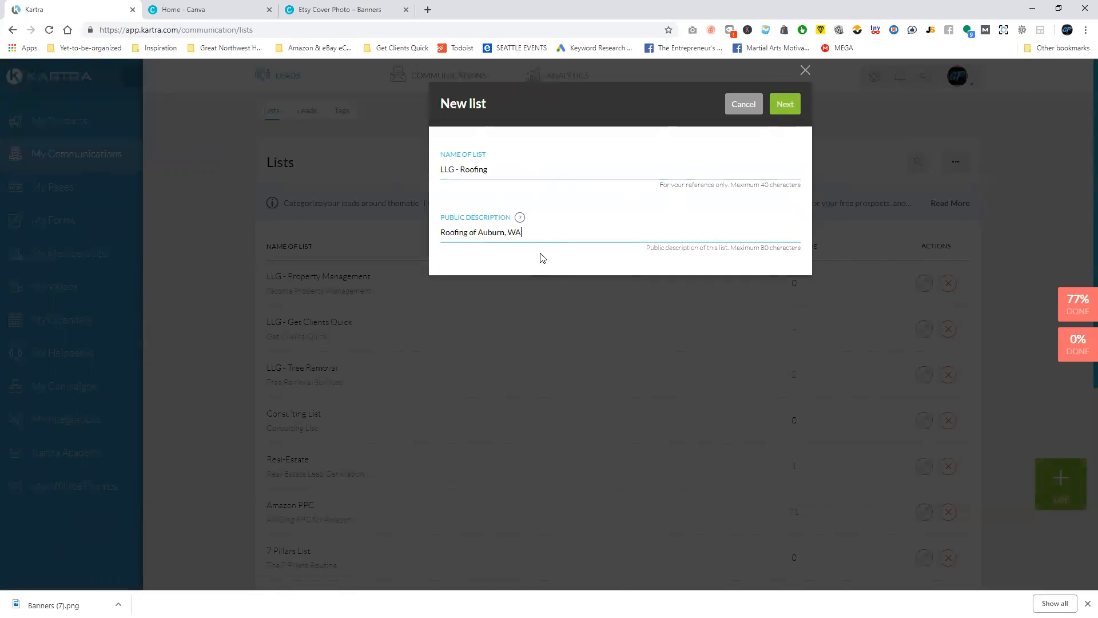
pyautogui.click(795, 114)
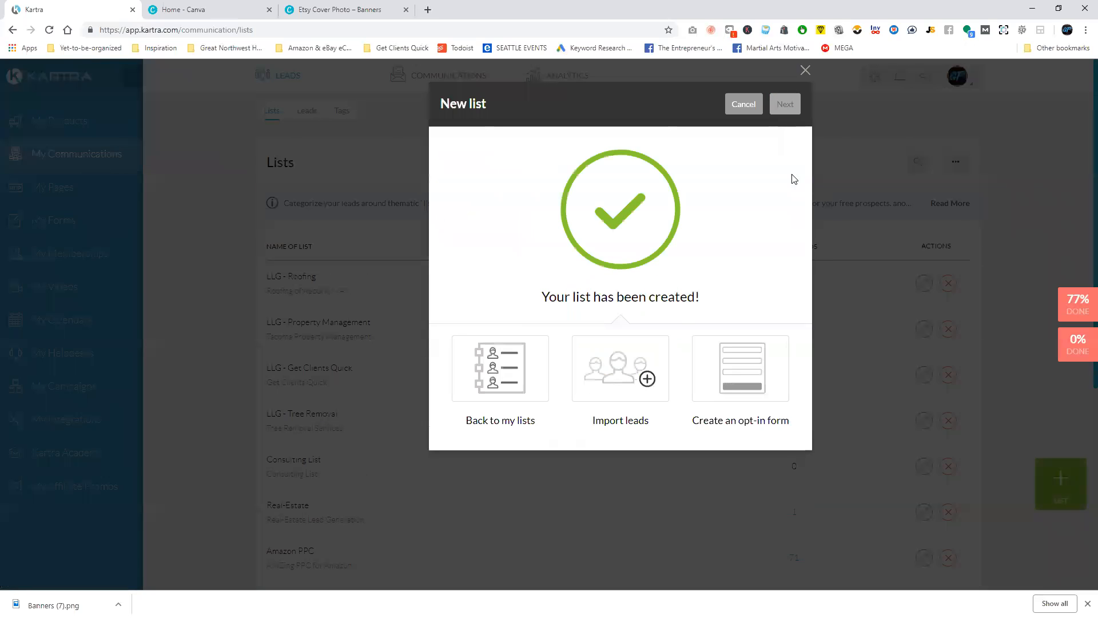
# Create a sequence named "LLG - Roofing" with a public description beginning "Roofing of Auburn,".
pyautogui.click(806, 71)
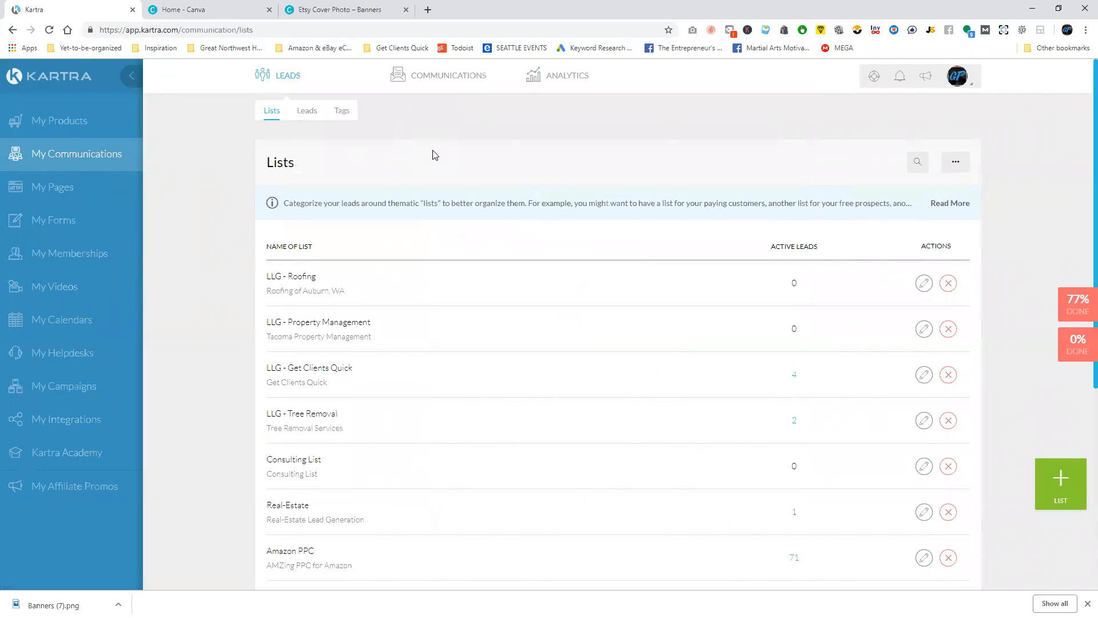
pyautogui.moveTo(452, 79)
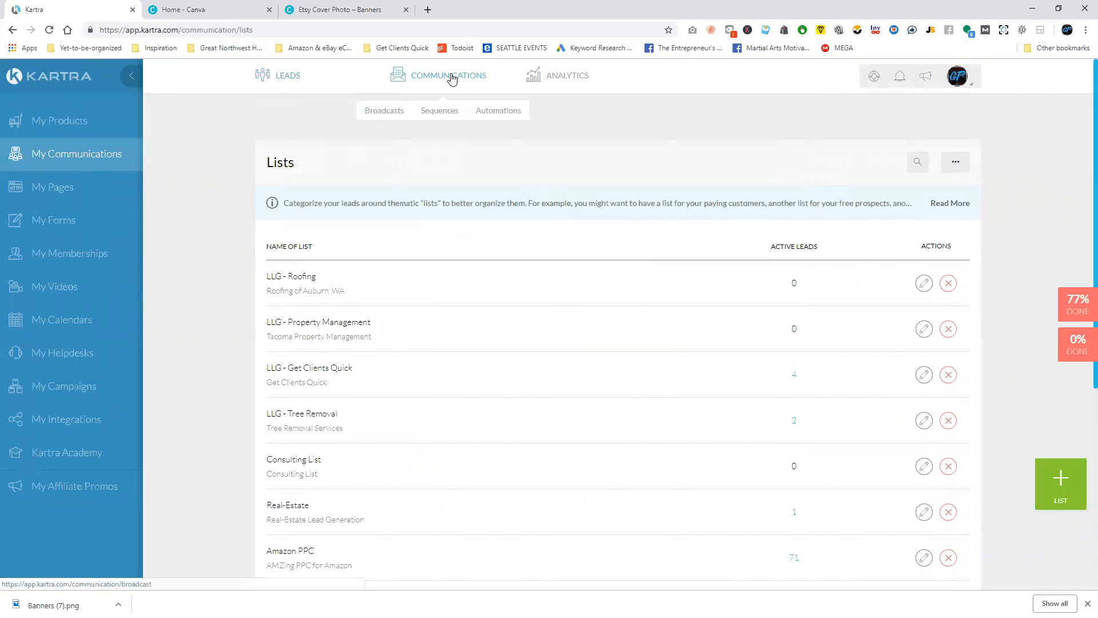
pyautogui.click(440, 112)
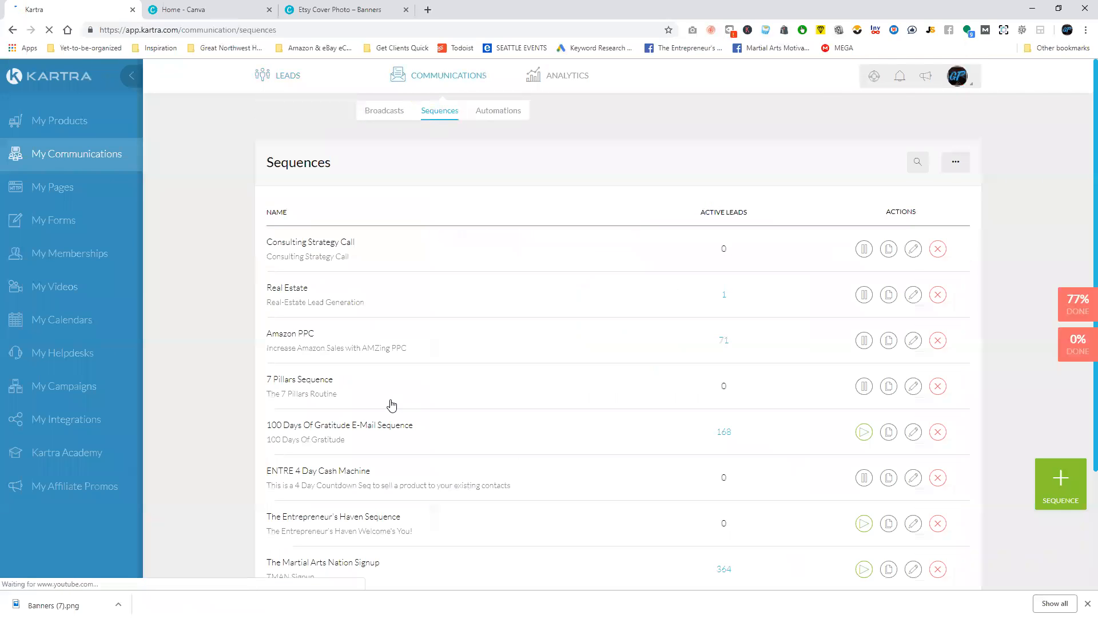
pyautogui.click(1060, 481)
pyautogui.click(583, 170)
pyautogui.write('Roo')
pyautogui.press('BackSpace')
pyautogui.press('BackSpace')
pyautogui.press('BackSpace')
pyautogui.write('LLG - Roofing')
pyautogui.press('Tab')
pyautogui.write('Roo')
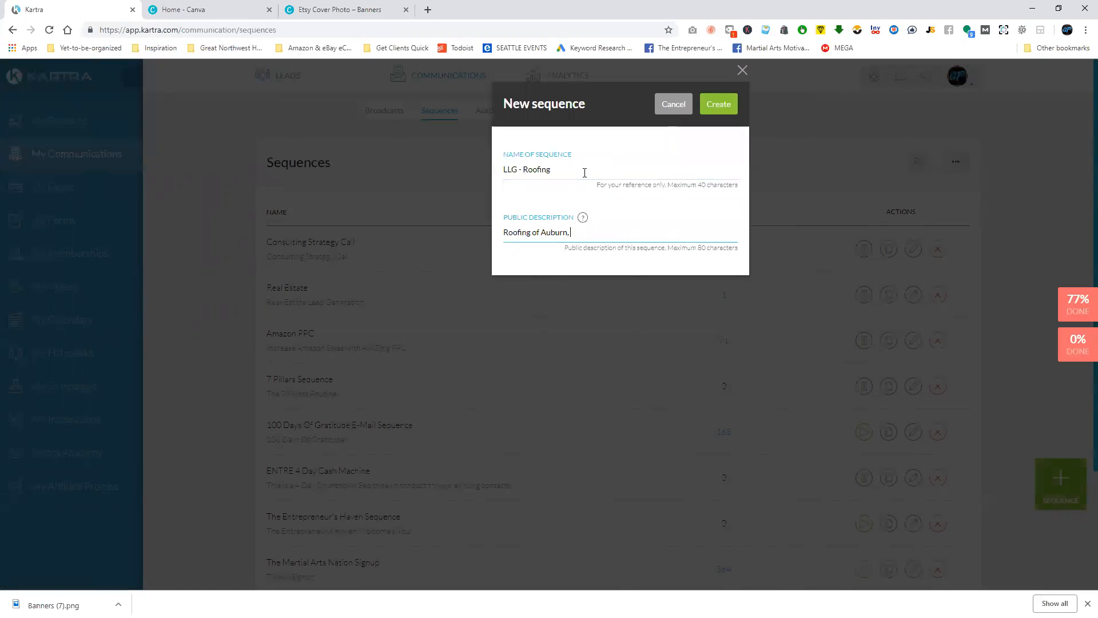
pyautogui.click(730, 105)
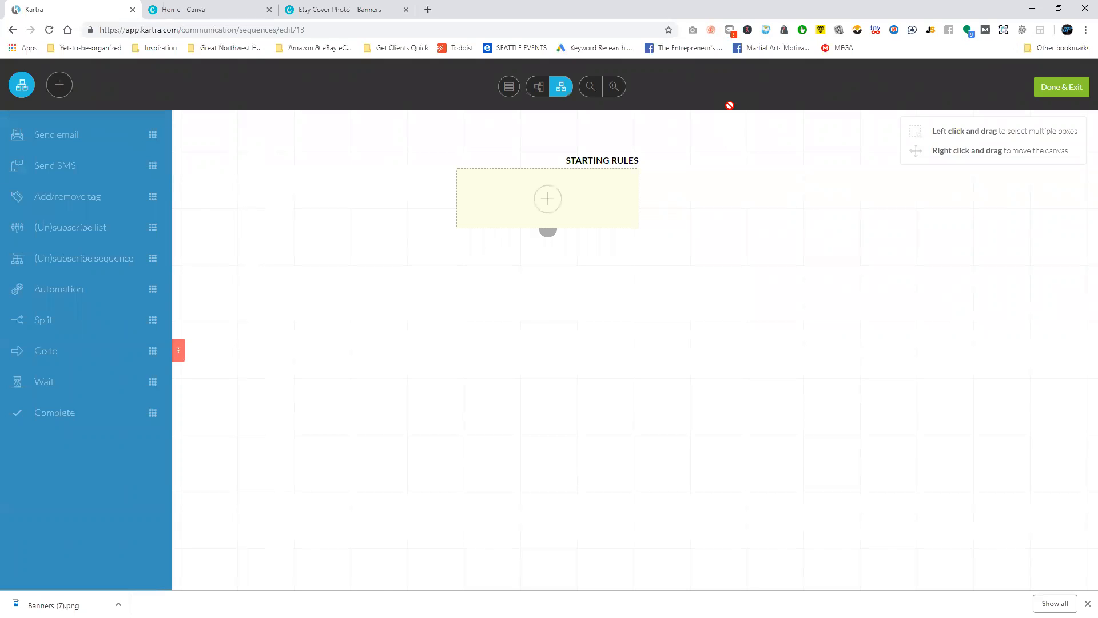
# Open the sequence's starting rules and look through the opt-in forms available as a trigger.
pyautogui.click(549, 197)
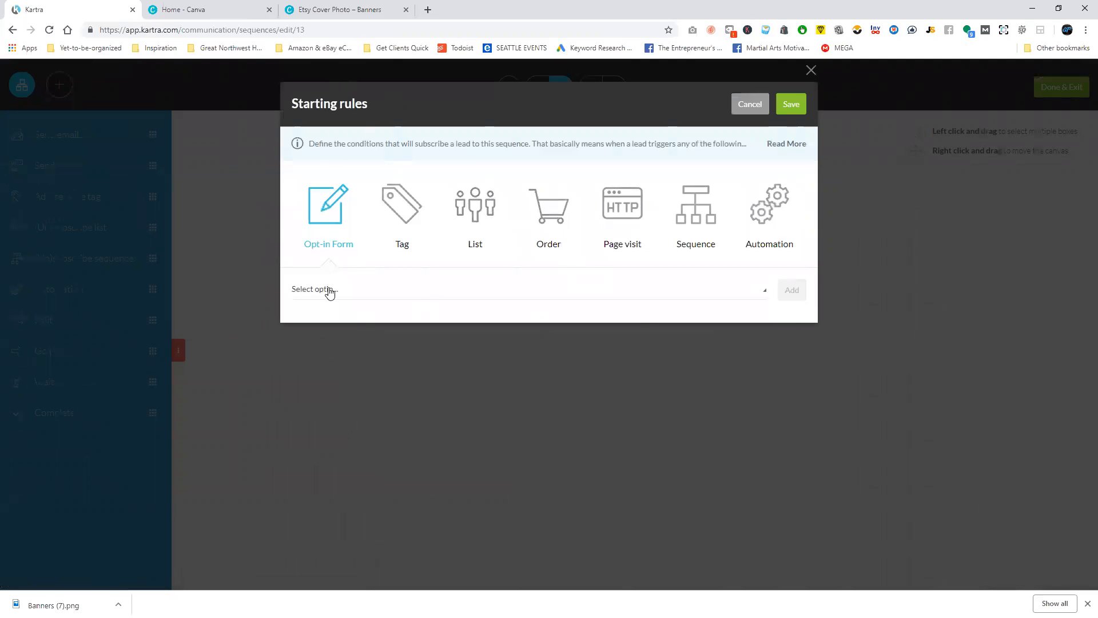
pyautogui.click(746, 110)
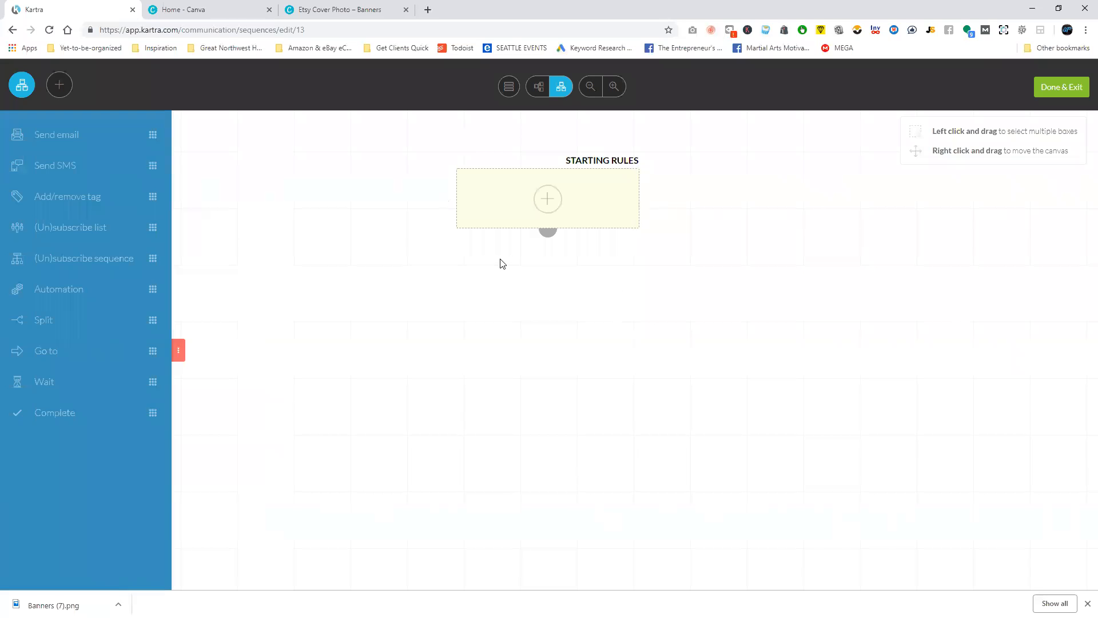
pyautogui.click(550, 204)
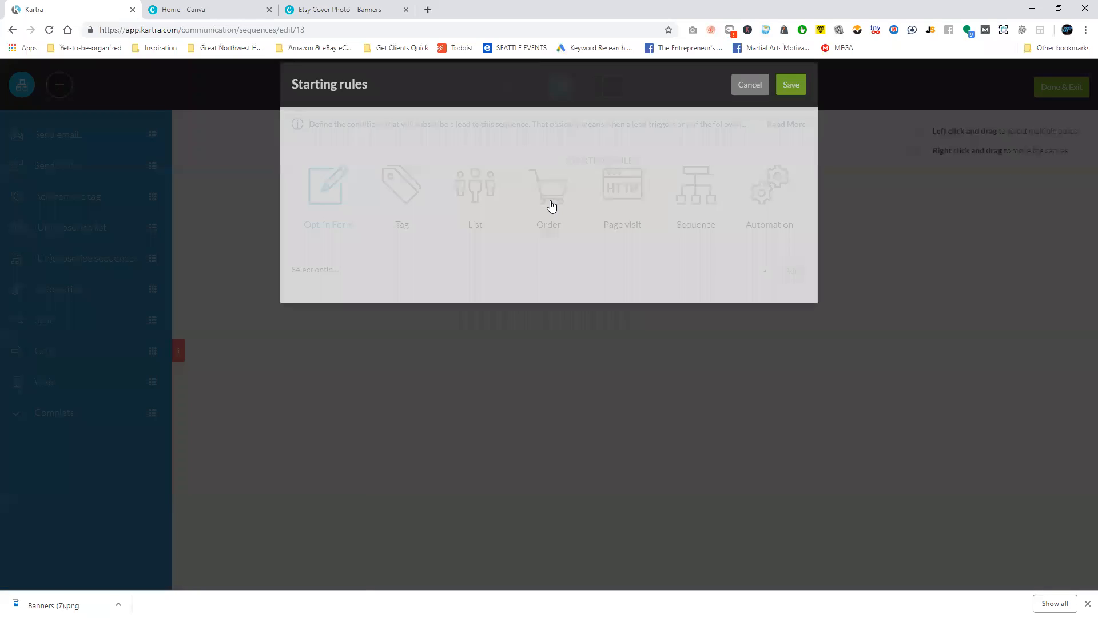
pyautogui.click(343, 295)
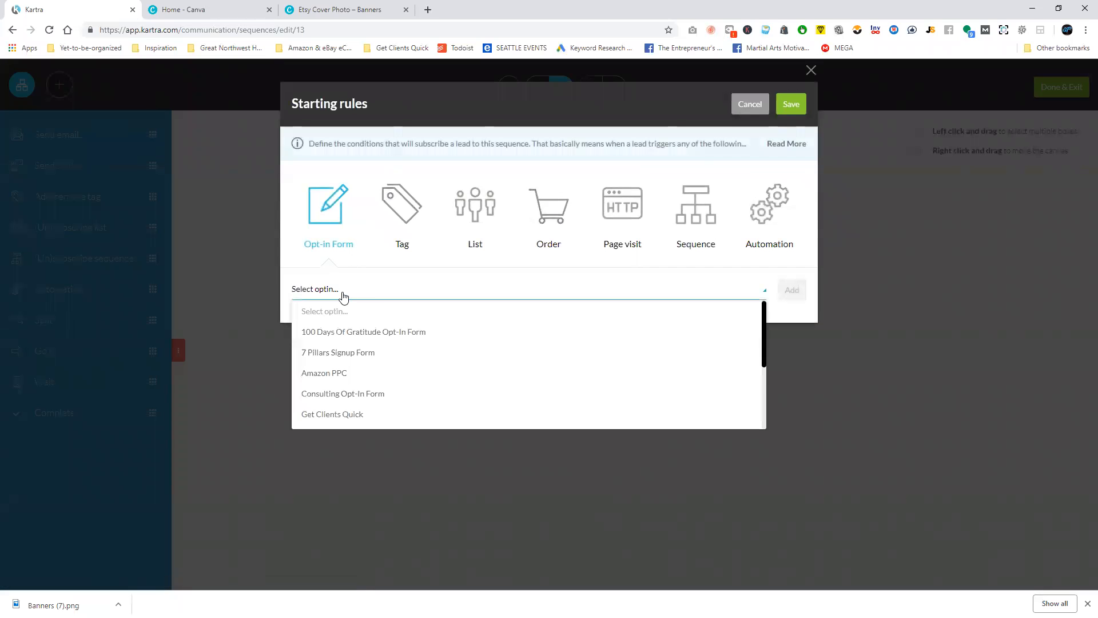
pyautogui.scroll(-1, 360, 363)
pyautogui.scroll(-1, 360, 338)
pyautogui.scroll(2, 368, 351)
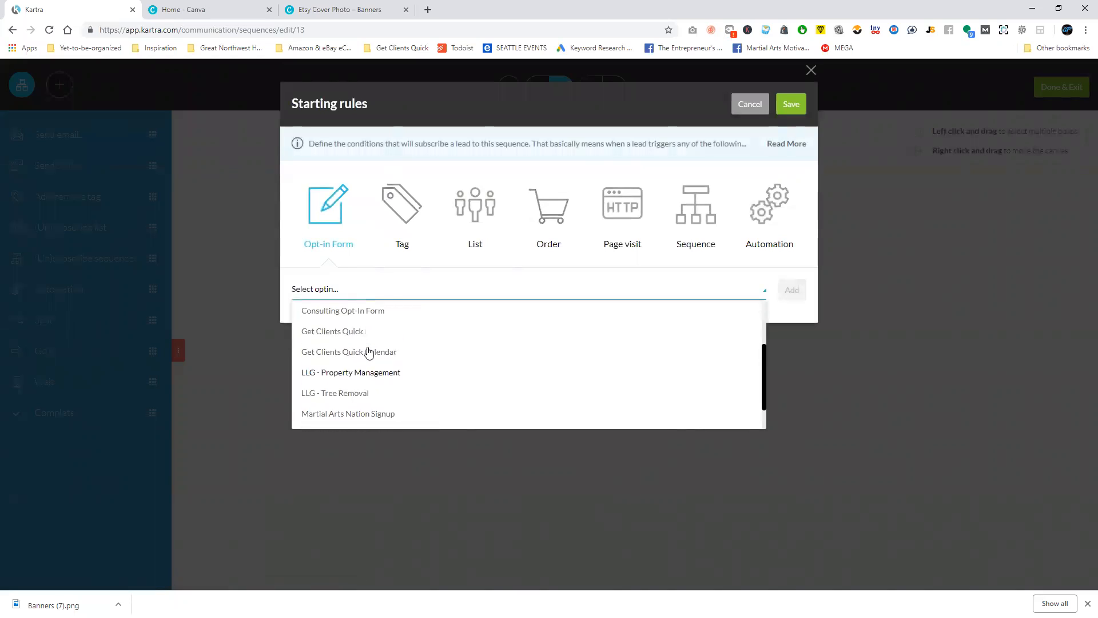
pyautogui.scroll(-2, 369, 351)
pyautogui.scroll(-1, 373, 352)
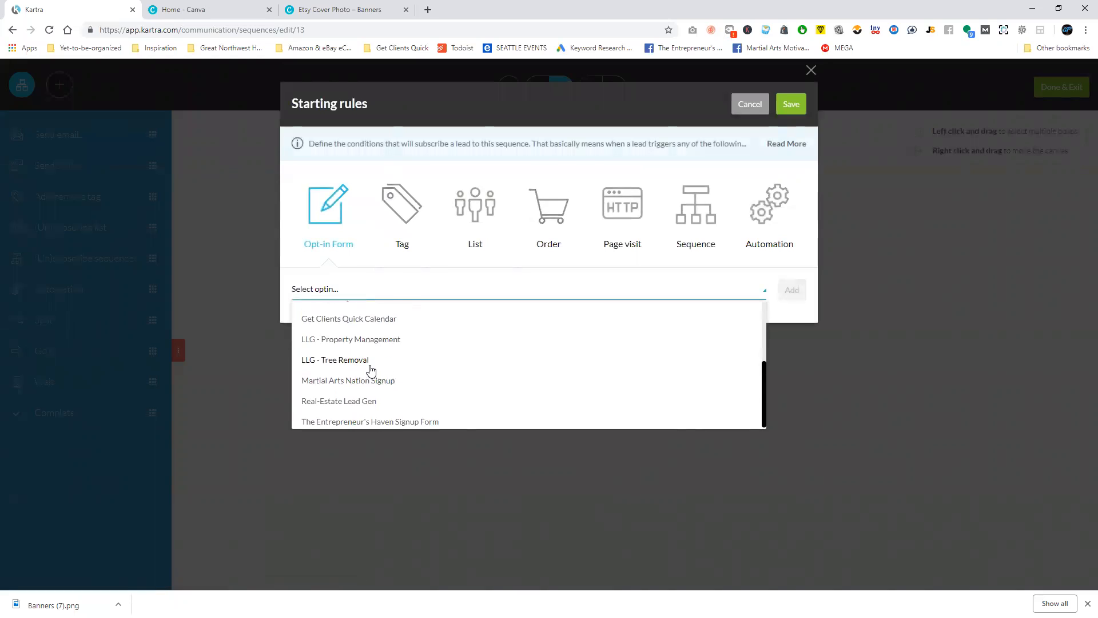
pyautogui.scroll(1, 372, 383)
pyautogui.scroll(1, 381, 349)
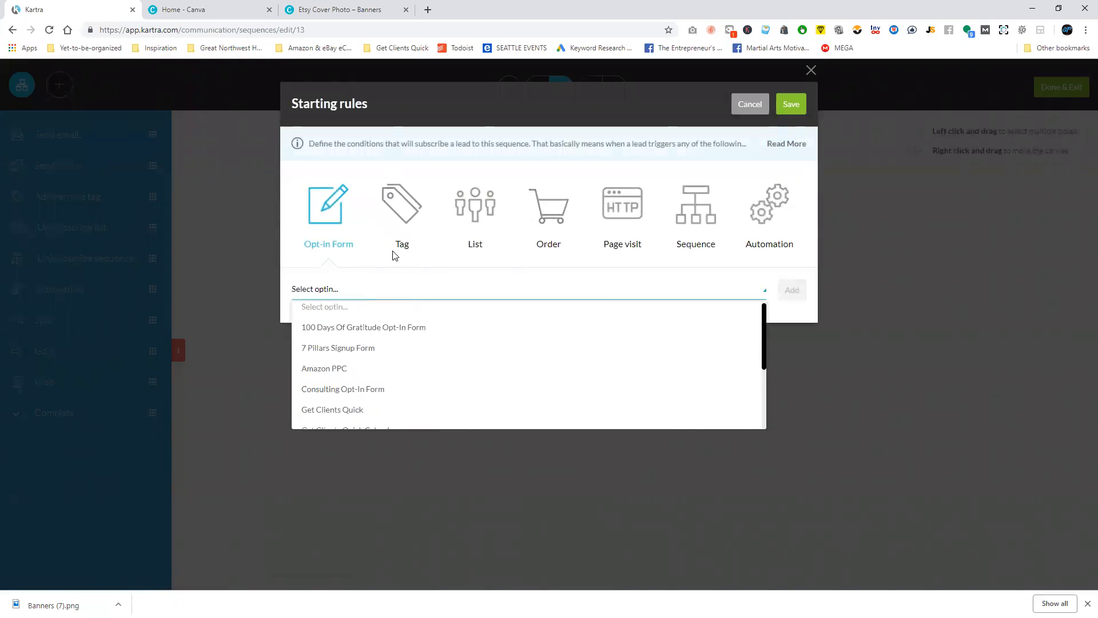
# Add the "LLG - Roofing" list as the sequence's starting rule and save the rules.
pyautogui.click(474, 217)
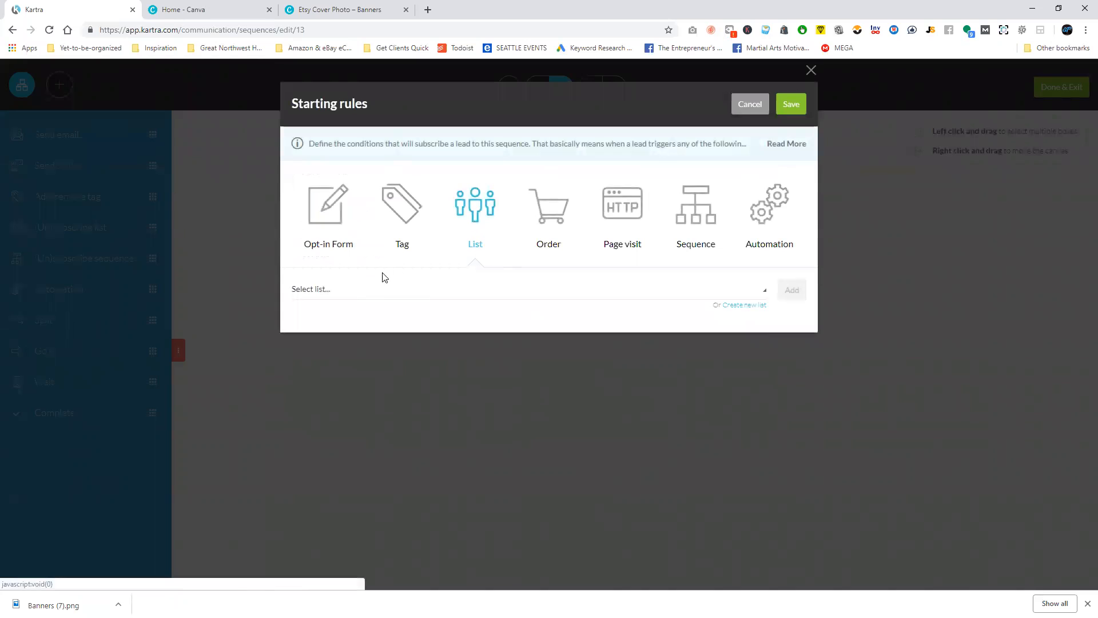
pyautogui.click(329, 296)
pyautogui.scroll(-1, 366, 349)
pyautogui.scroll(-2, 374, 353)
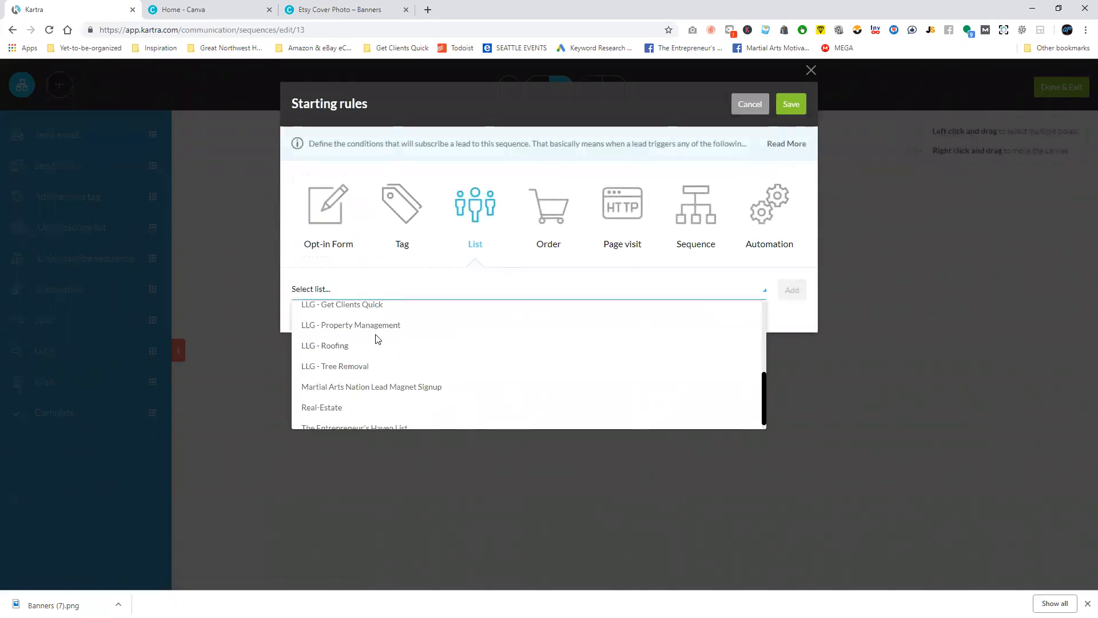
pyautogui.click(343, 347)
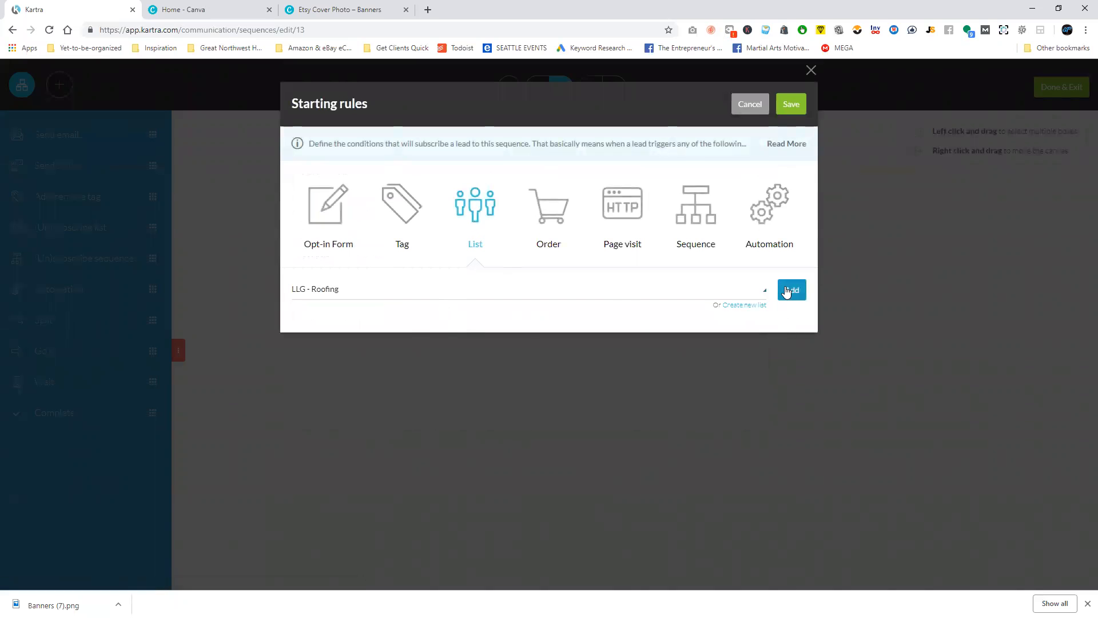
pyautogui.click(791, 289)
pyautogui.click(795, 104)
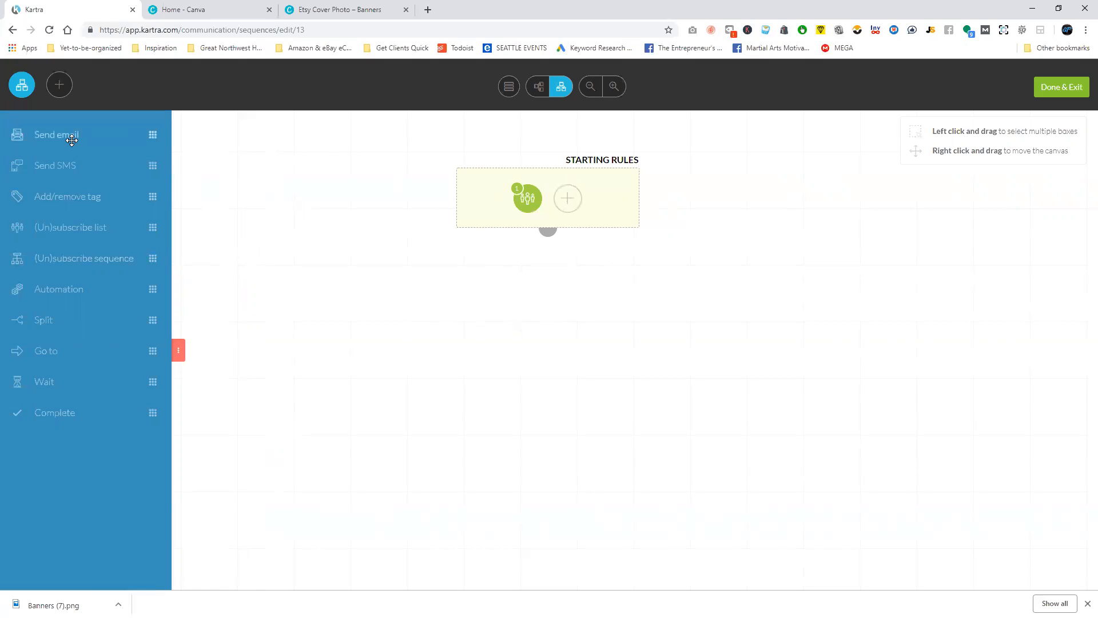
# Add a Send email step below the starting rules with no delay, any day and time, and the broadcast name "Welcome Email".
pyautogui.moveTo(69, 135); pyautogui.dragTo(538, 310)
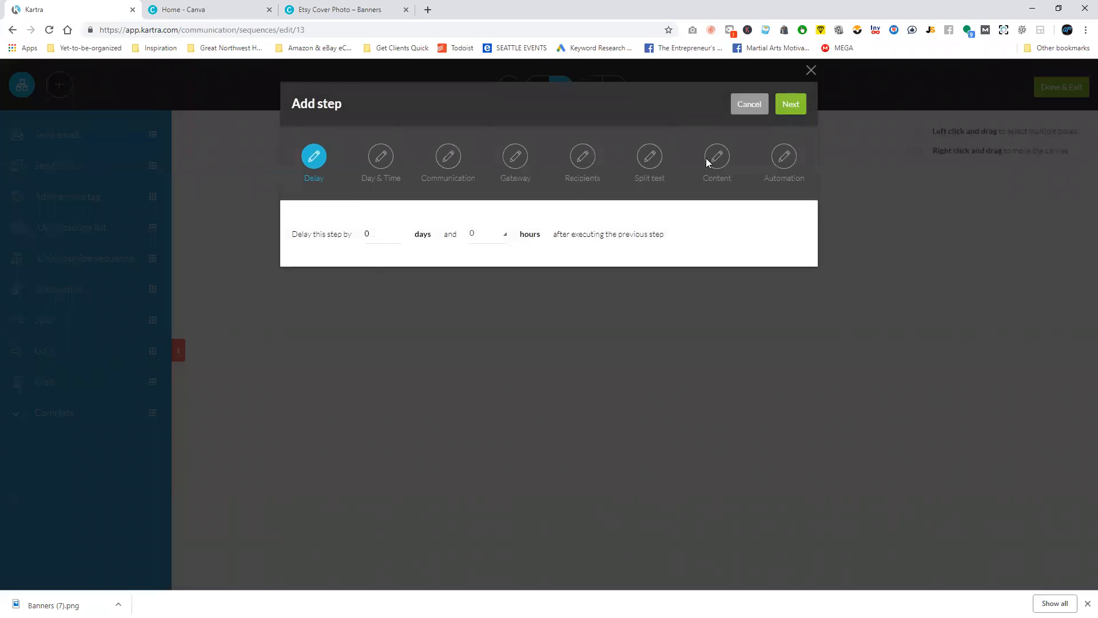
pyautogui.click(794, 105)
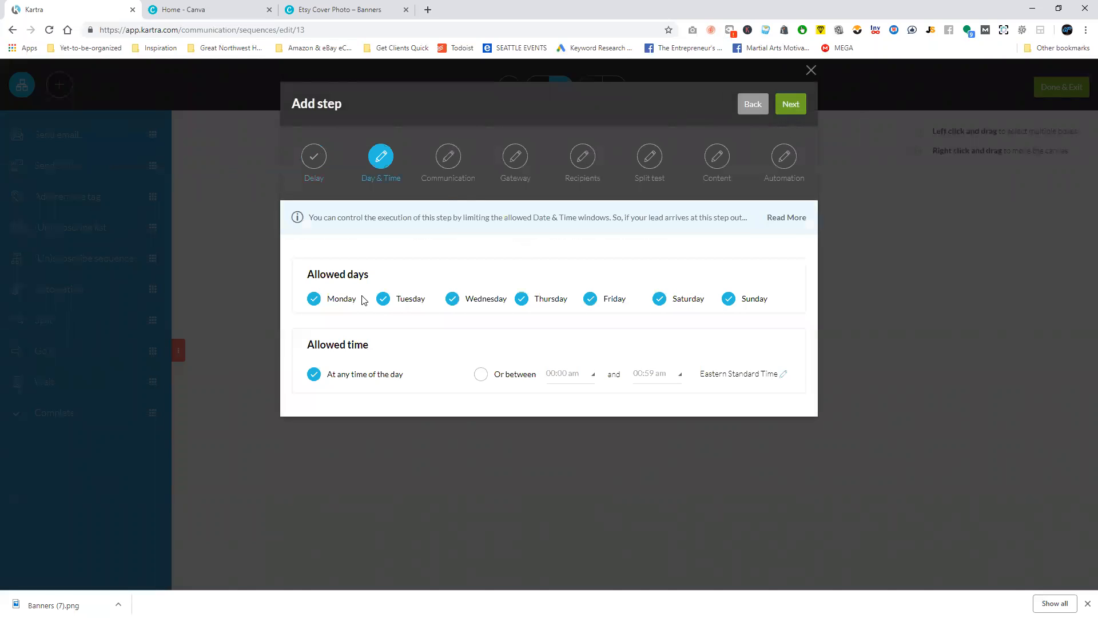
pyautogui.click(788, 100)
pyautogui.click(329, 246)
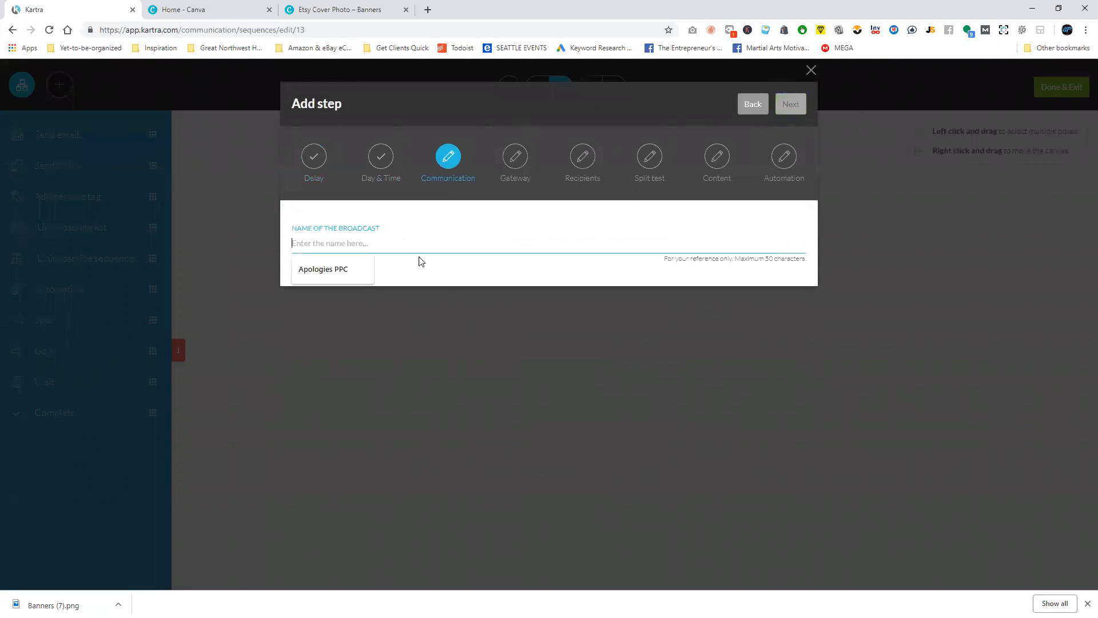
pyautogui.write('Welcome Email')
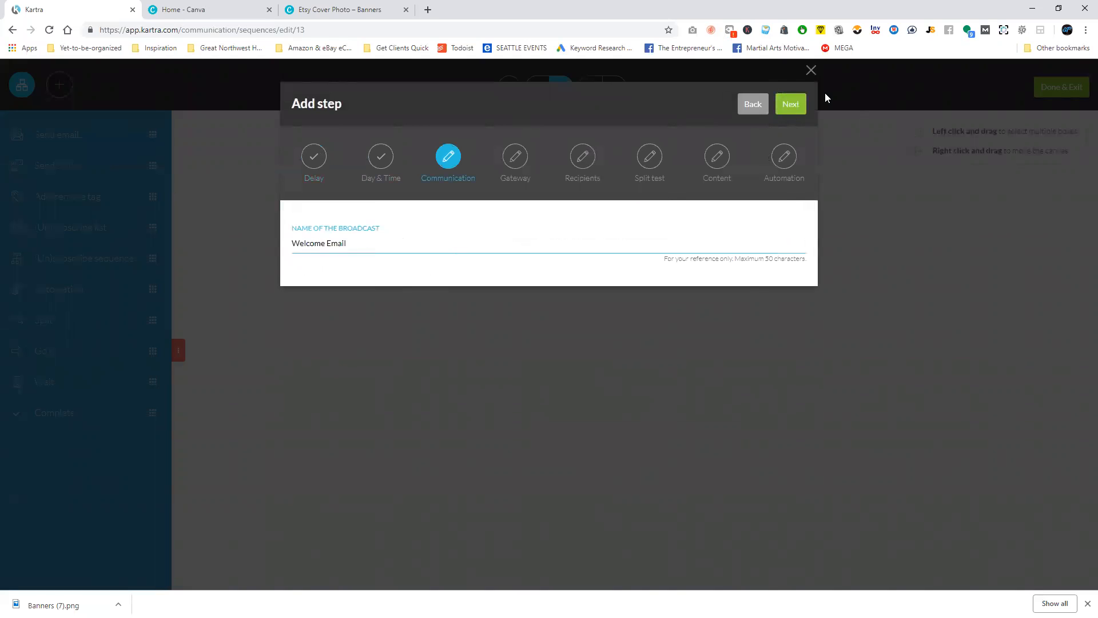
pyautogui.click(792, 104)
pyautogui.click(795, 103)
# Copy the send-from address into the reply-to email of the gateway settings and continue to the recipients.
pyautogui.click(544, 297)
pyautogui.hotkey('ctrl', 'a')
pyautogui.hotkey('ctrl', 'c')
pyautogui.click(711, 299)
pyautogui.hotkey('ctrl', 'a')
pyautogui.hotkey('ctrl', 'v')
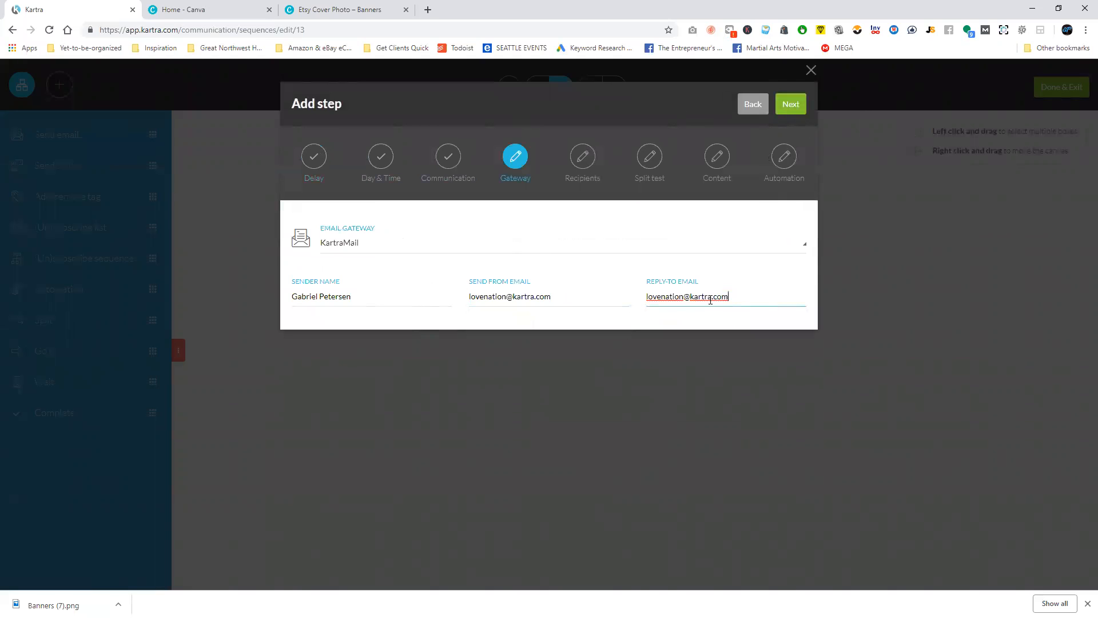
pyautogui.click(789, 105)
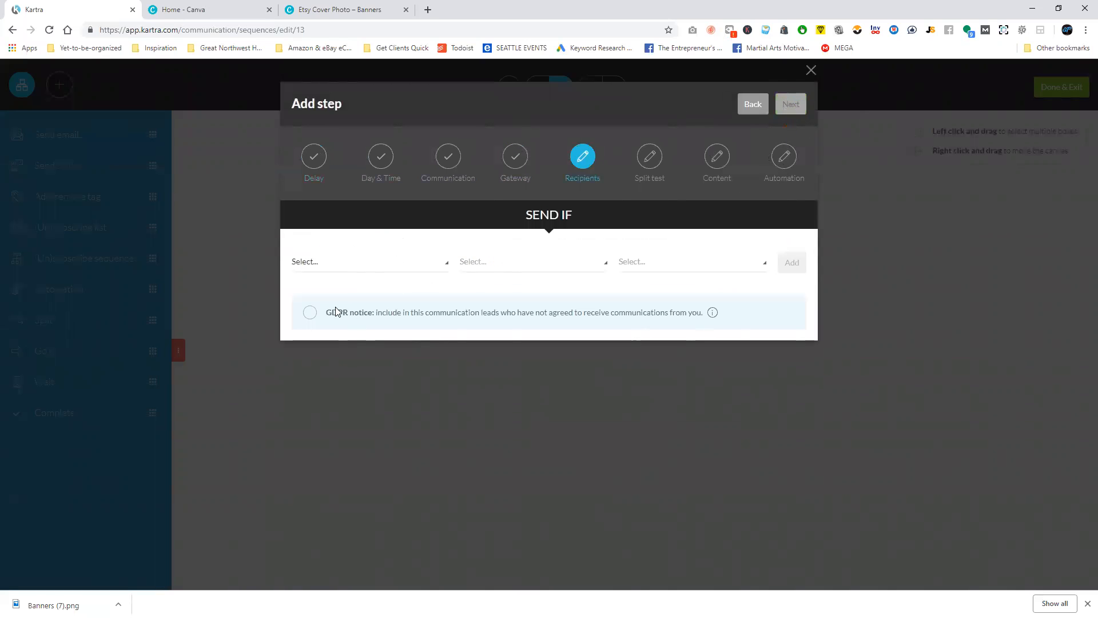
# Set the recipients to "Anyone reaching this step" and choose Single email instead of a split test.
pyautogui.click(389, 269)
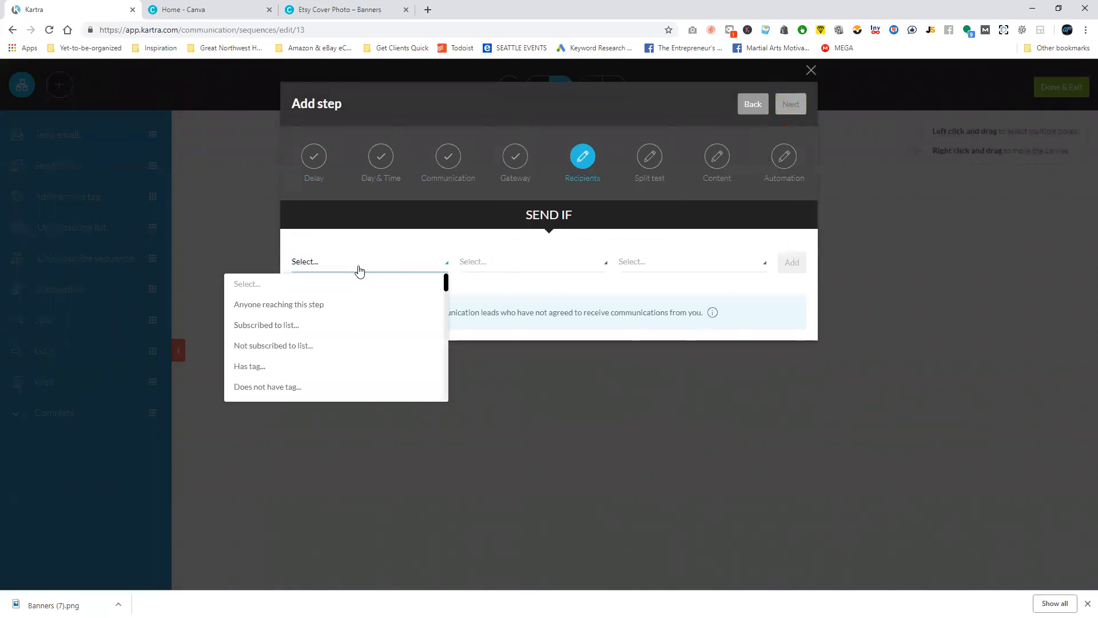
pyautogui.click(316, 305)
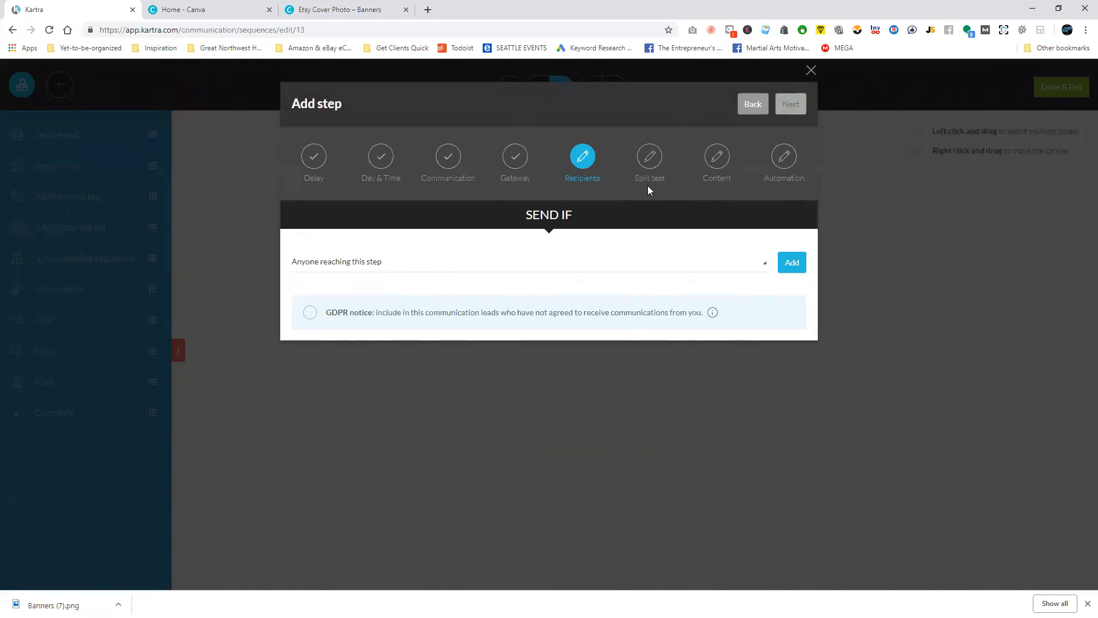
pyautogui.click(786, 265)
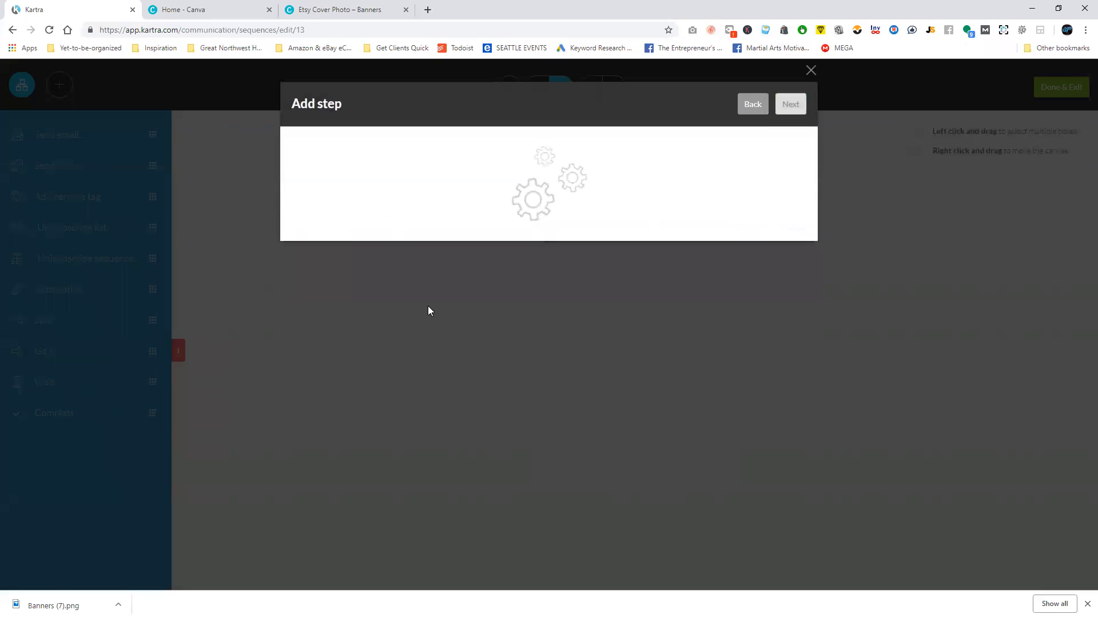
pyautogui.click(793, 106)
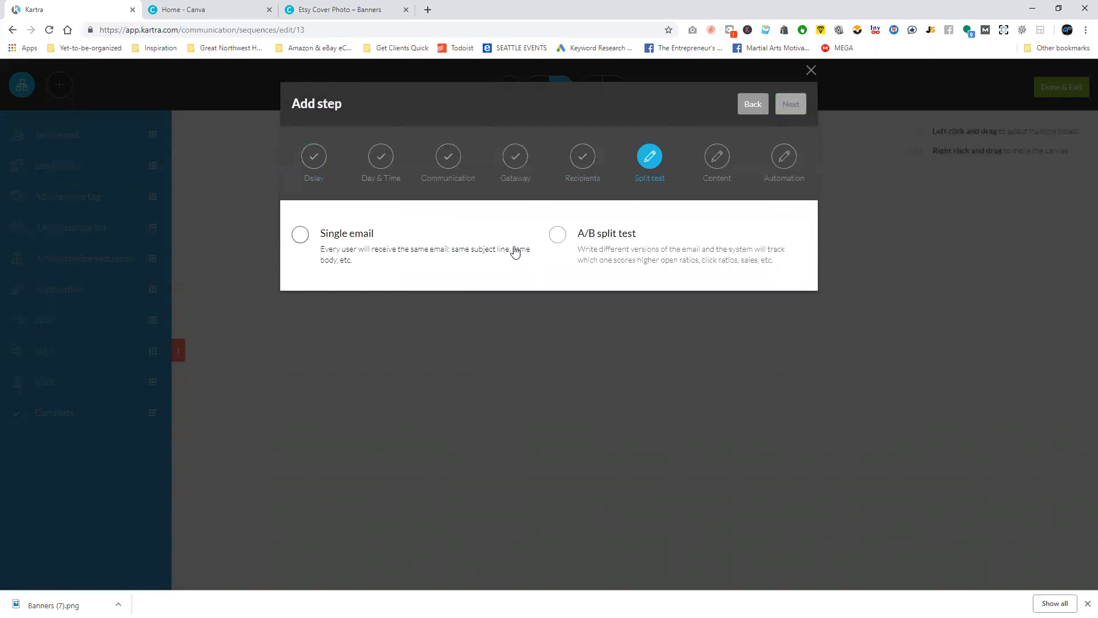
pyautogui.click(298, 235)
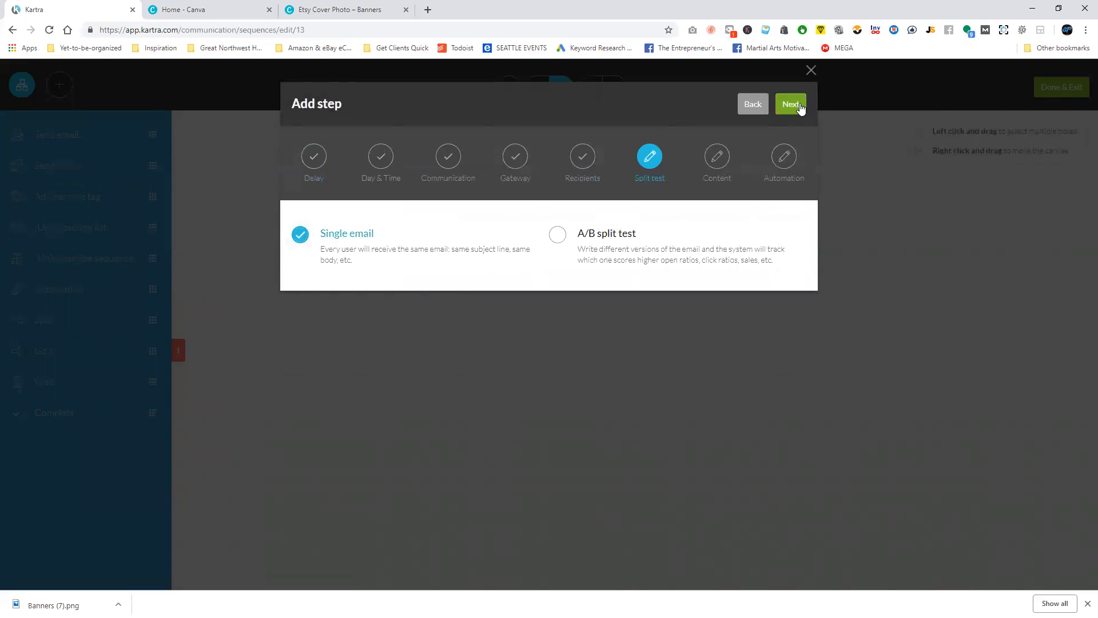
pyautogui.click(800, 109)
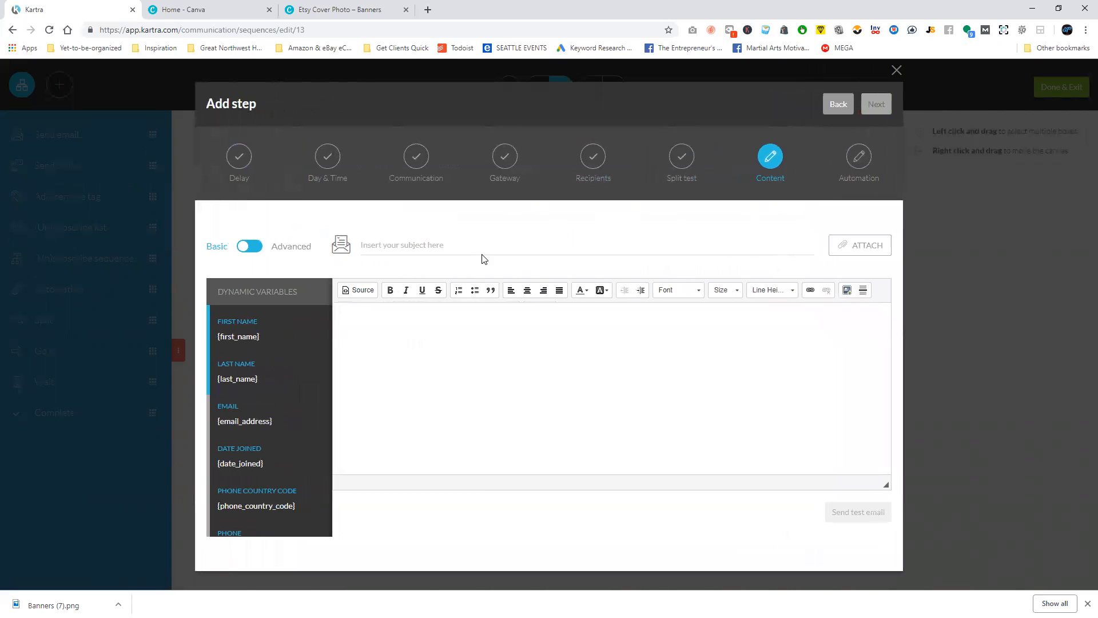
# Enter "Thanks for reaching out - Let's schedule your estimate!" as the email subject.
pyautogui.click(479, 249)
pyautogui.write('Thanks fo')
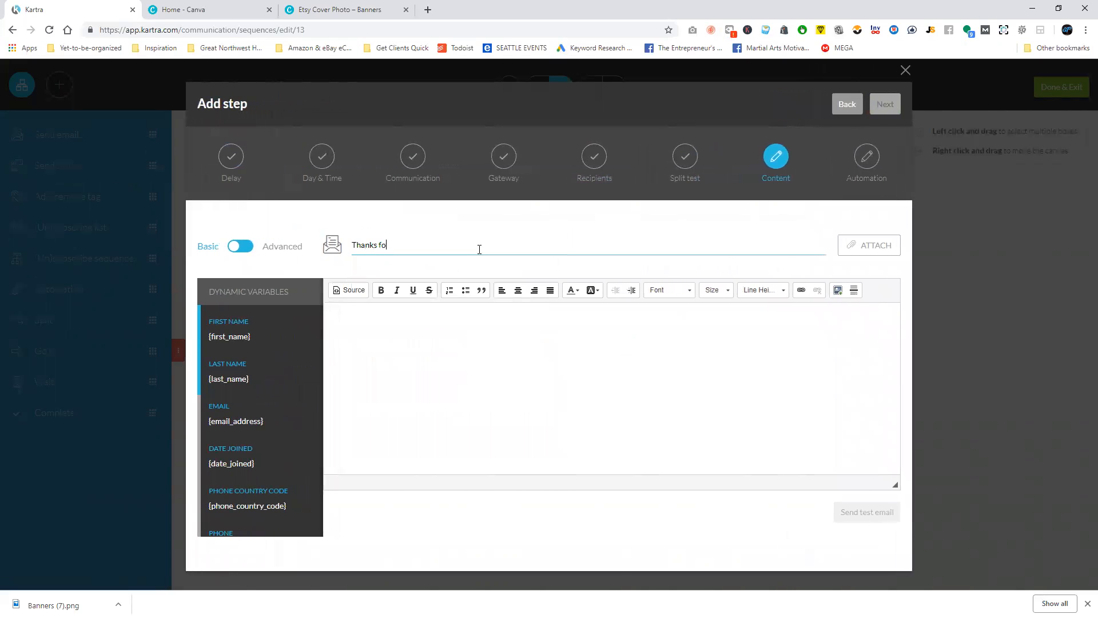
pyautogui.write('r reaching out! WL')
pyautogui.press('BackSpace')
pyautogui.press('BackSpace')
pyautogui.write('L')
pyautogui.press('BackSpace')
pyautogui.write('{')
pyautogui.press('BackSpace')
pyautogui.write('-')
# Start the email body with "Hello!" and the line "Thank you for reaching out to us, we're excited to see your roof!".
pyautogui.click(521, 424)
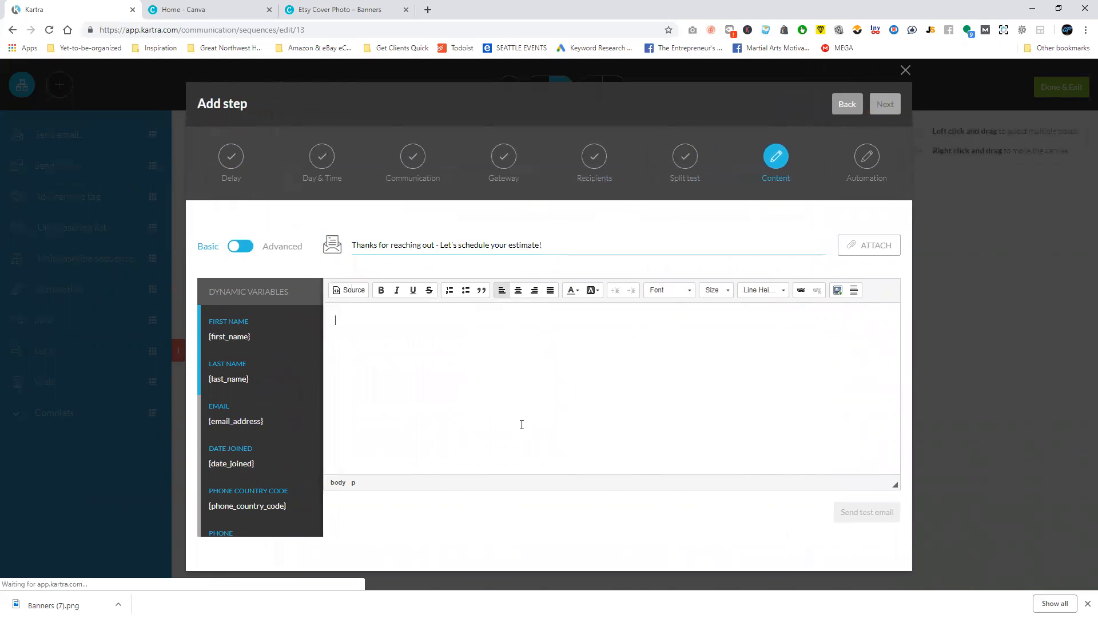
pyautogui.write('Hello!')
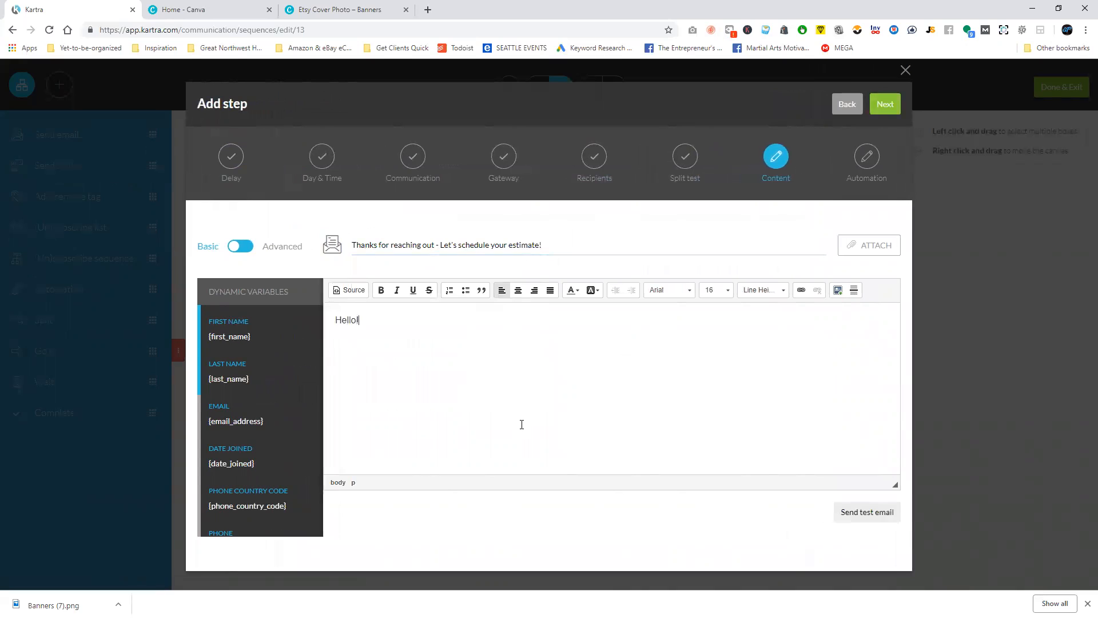
pyautogui.write("Thank you for reaching out to us, we're")
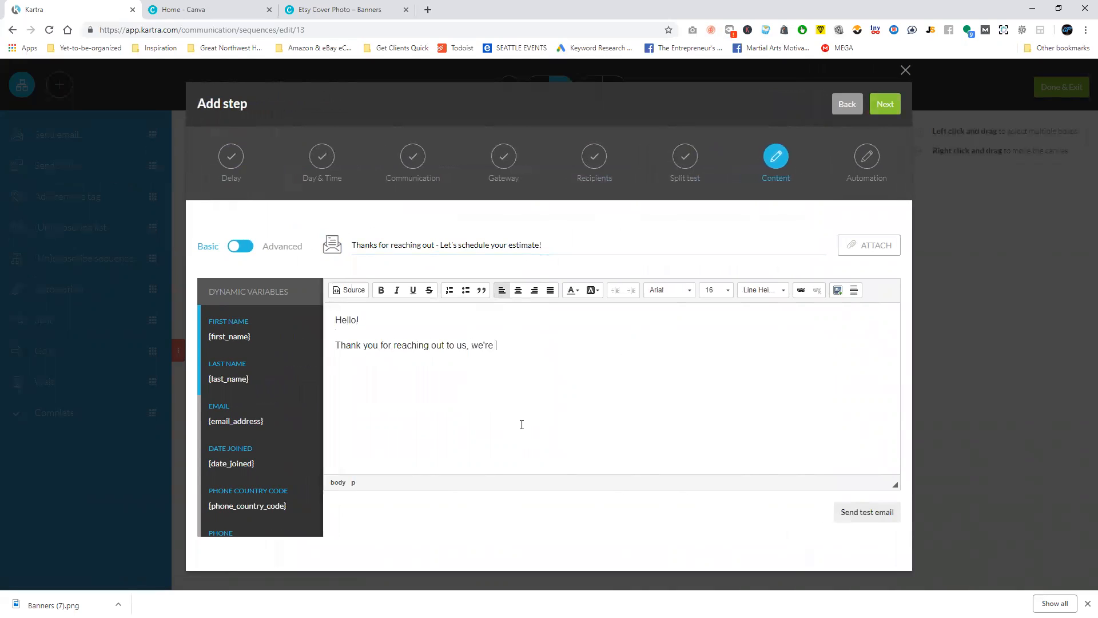
pyautogui.write('ited to see your roof!')
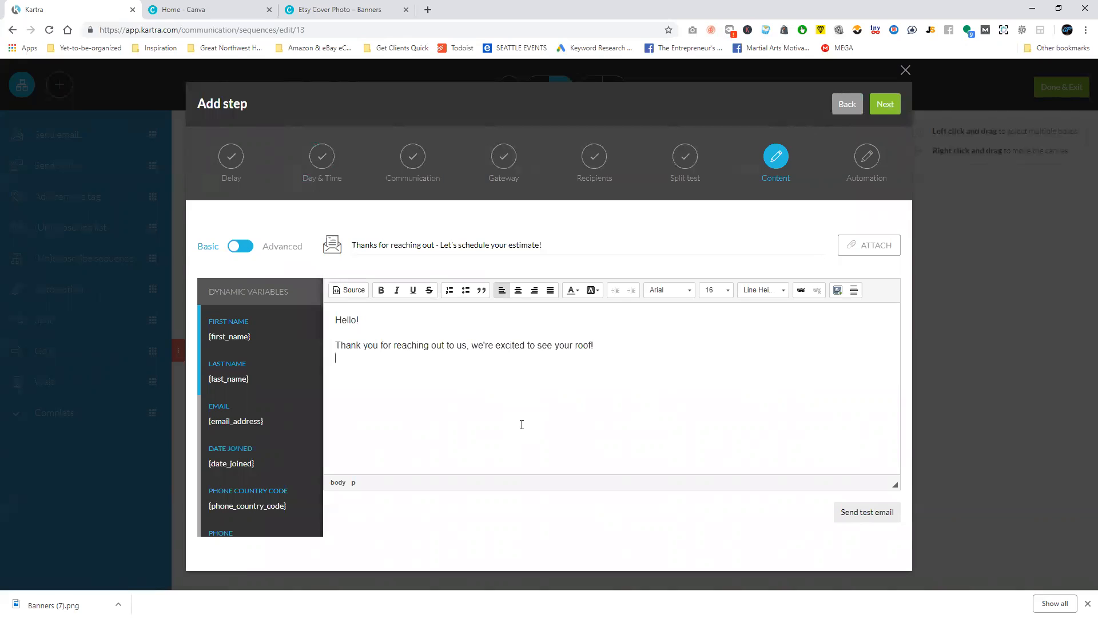
# Add the body line "Schedule your estimate at the link below, or give us a call at this number" followed by the company's phone number.
pyautogui.write('Schedule you r')
pyautogui.write('estiate')
pyautogui.press('BackSpace')
pyautogui.press('BackSpace')
pyautogui.write('mate at the link b')
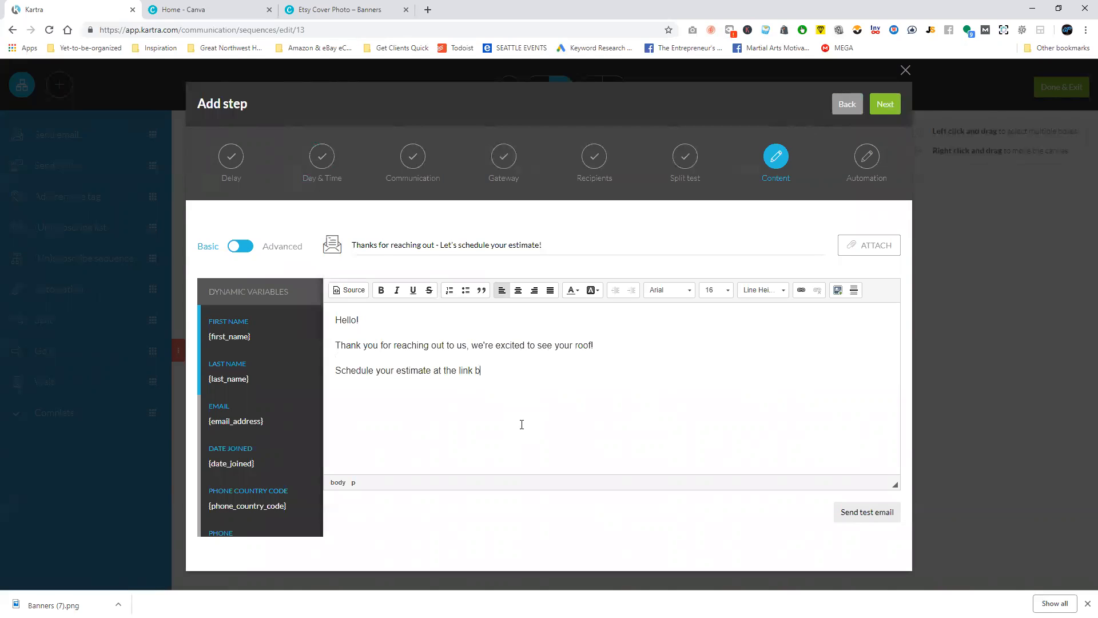
pyautogui.write('give us a call at this number 2')
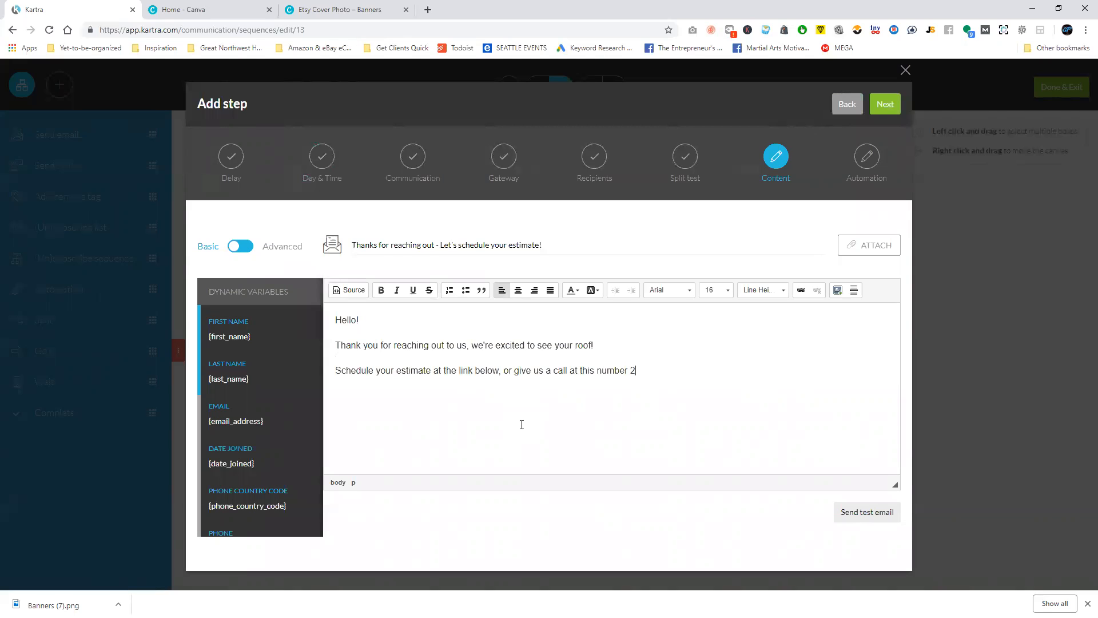
pyautogui.write('22-222-2222')
# End the email with "Looking forward to talking with you soon!", "Roofing of Auburn, WA" and a scheduling-link placeholder, and create the step without automations.
pyautogui.write('talking with you soon')
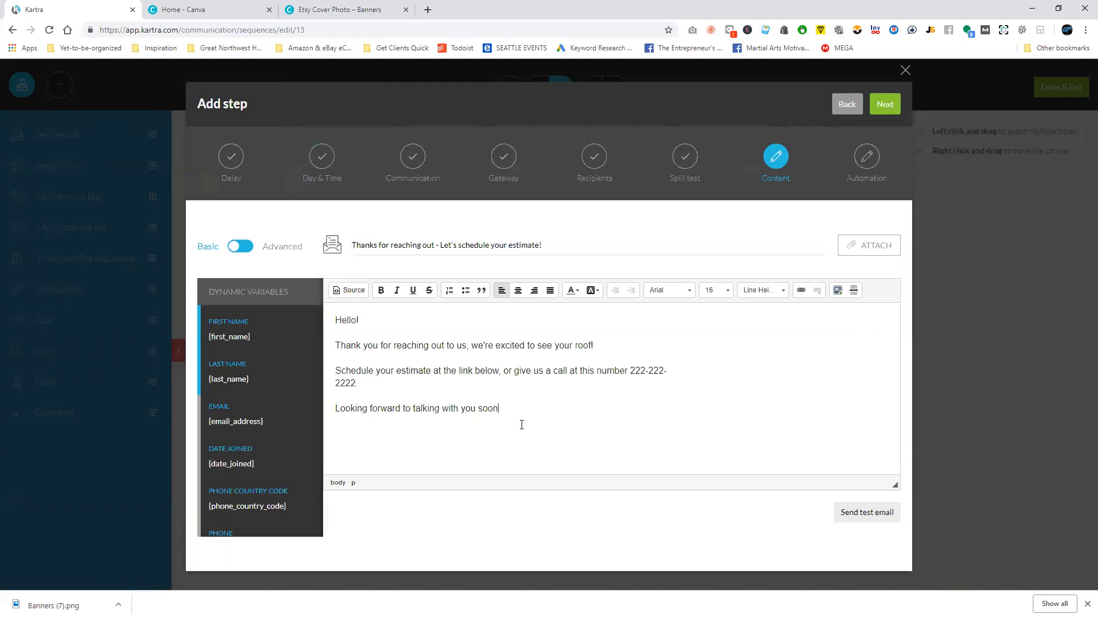
pyautogui.write('!  Roofing of Auburn, WA')
pyautogui.press('Return')
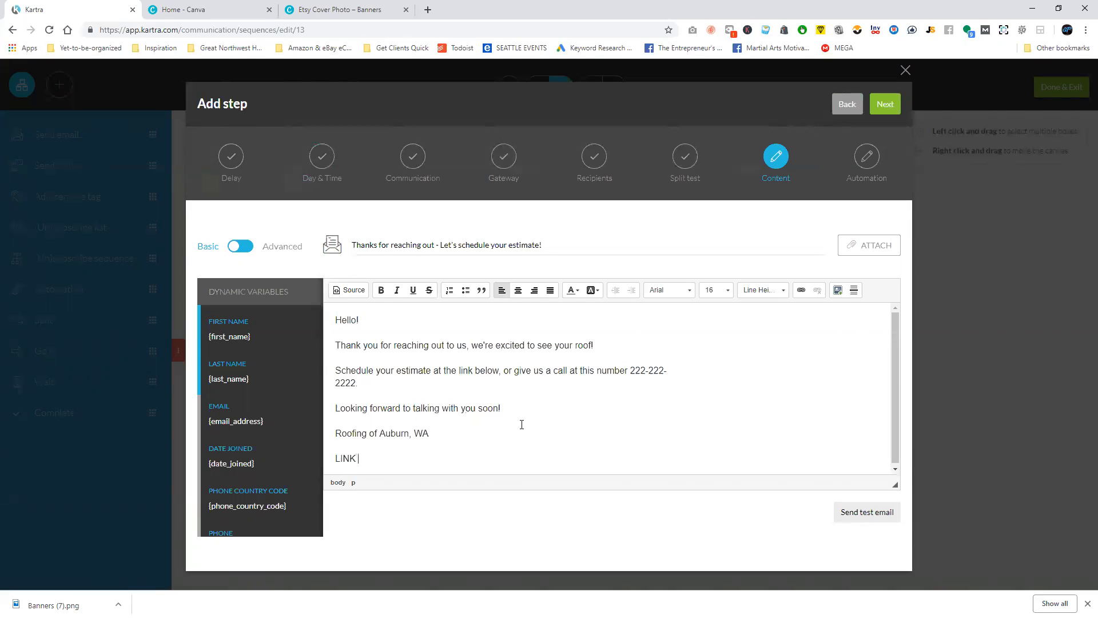
pyautogui.write('LINK TO SCHEDULE')
pyautogui.click(885, 105)
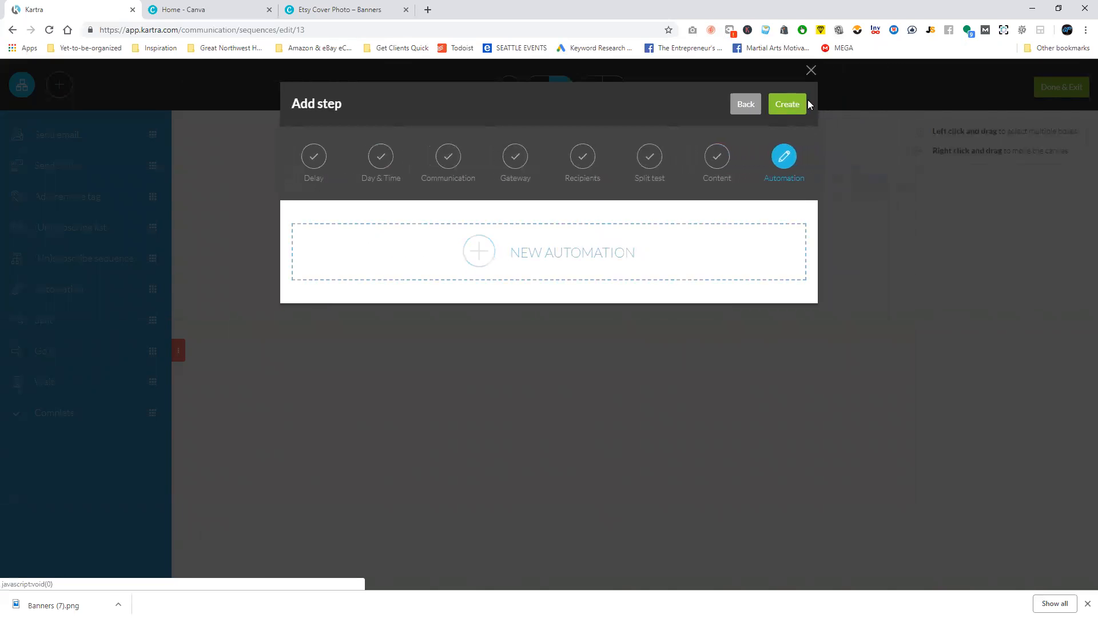
pyautogui.click(798, 106)
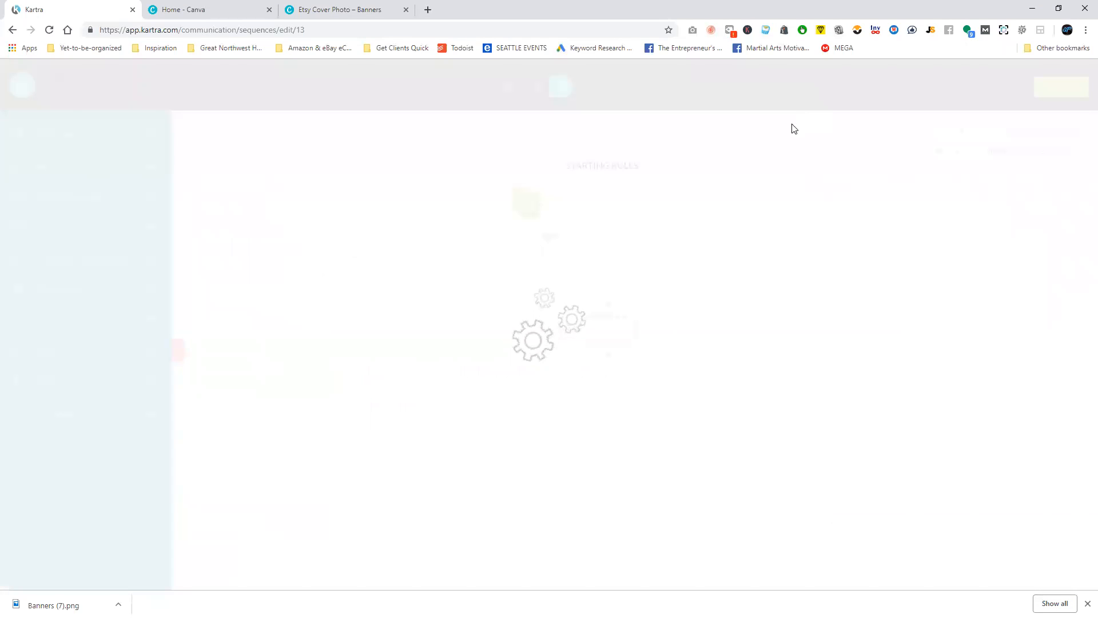
# Connect the starting rules to the Welcome Email step and activate that step.
pyautogui.moveTo(635, 304); pyautogui.dragTo(560, 307)
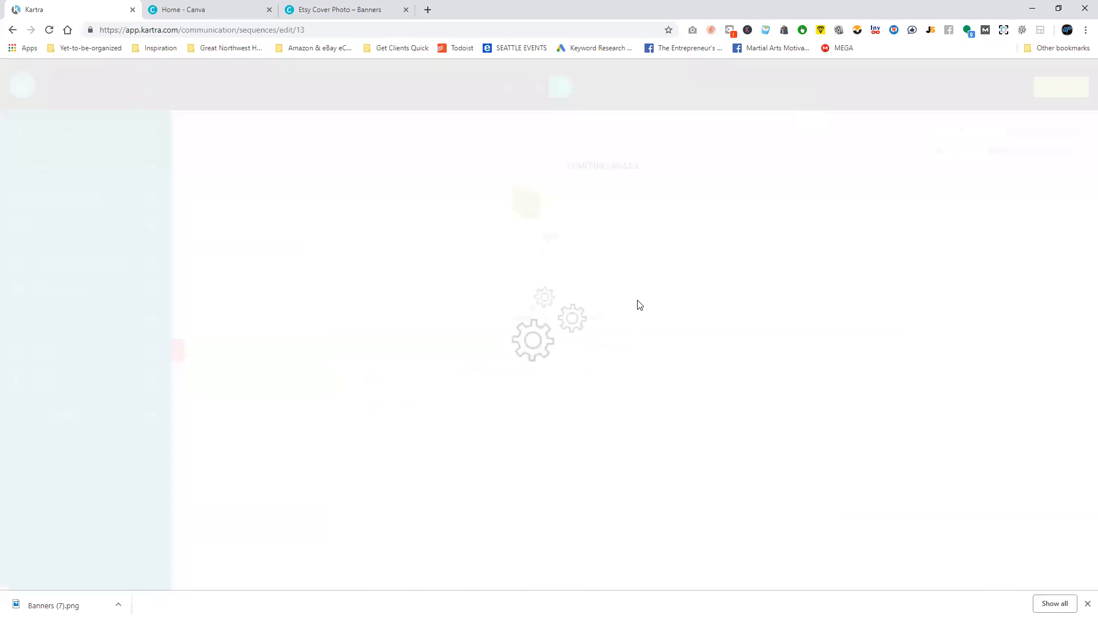
pyautogui.moveTo(548, 235); pyautogui.dragTo(532, 307)
pyautogui.click(590, 317)
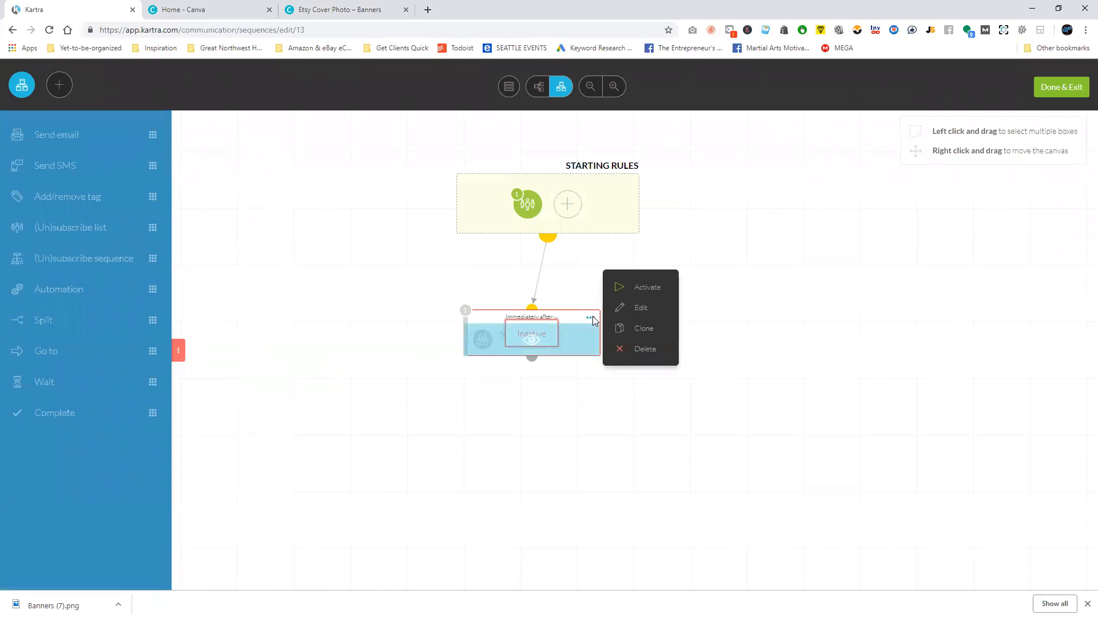
pyautogui.click(646, 286)
# Add a Complete step below the Welcome Email, connect the email to it and activate it.
pyautogui.click(501, 428)
pyautogui.moveTo(54, 412); pyautogui.dragTo(501, 443)
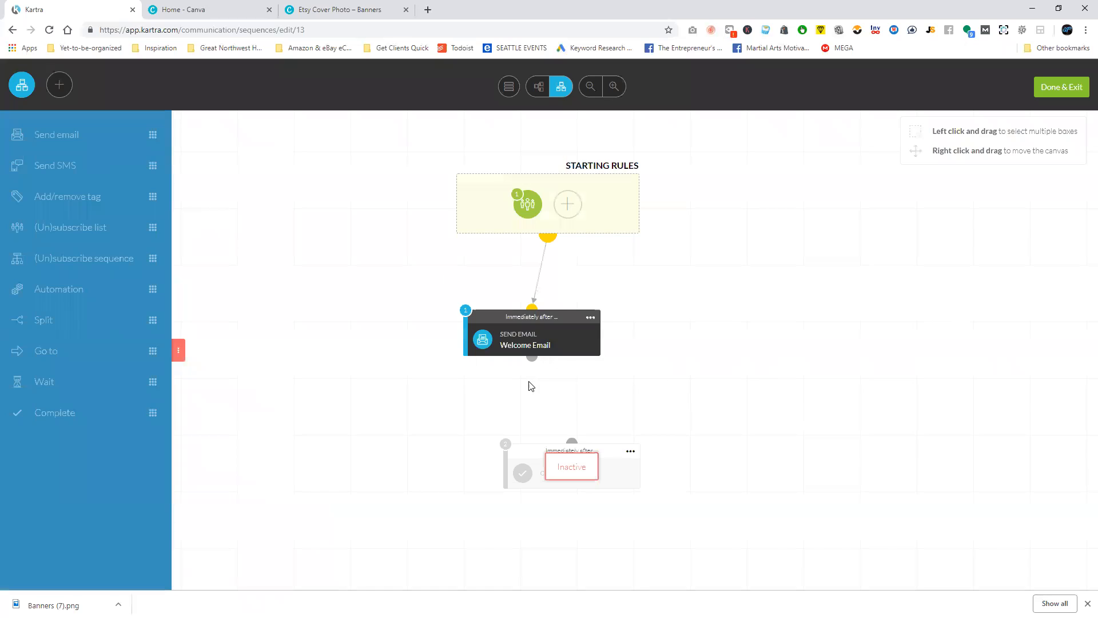
pyautogui.moveTo(531, 356); pyautogui.dragTo(571, 441)
pyautogui.click(630, 452)
pyautogui.click(671, 444)
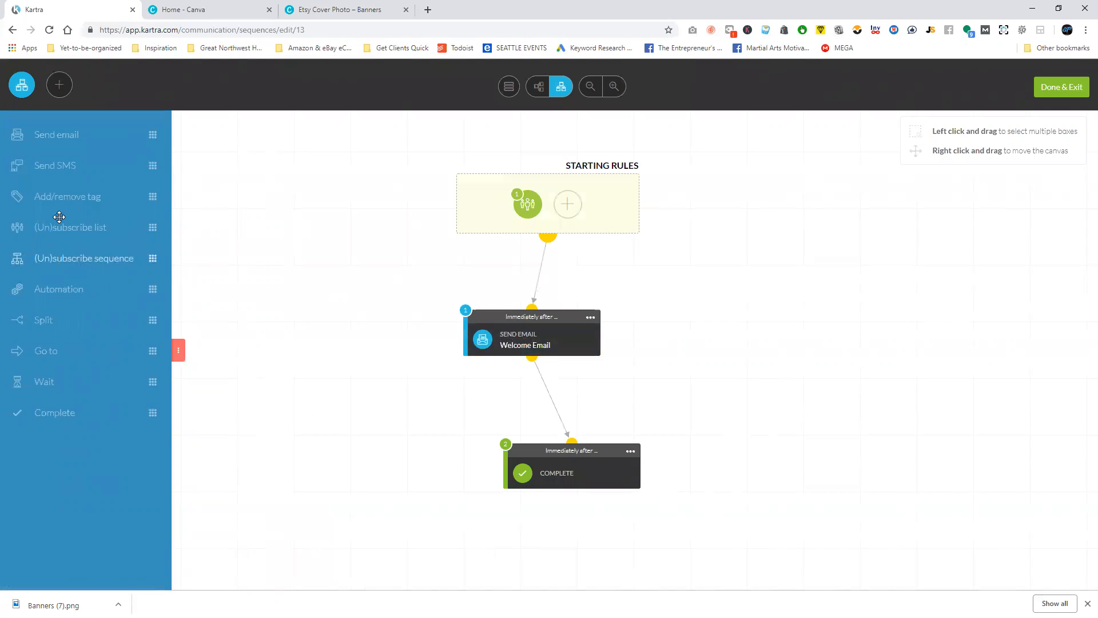
# Shift the Welcome Email box sideways on the canvas and finish and exit the sequence.
pyautogui.moveTo(63, 165)
pyautogui.mouseDown()
pyautogui.moveTo(823, 297)
pyautogui.moveTo(711, 346)
pyautogui.moveTo(75, 188)
pyautogui.moveTo(65, 171)
pyautogui.mouseUp()
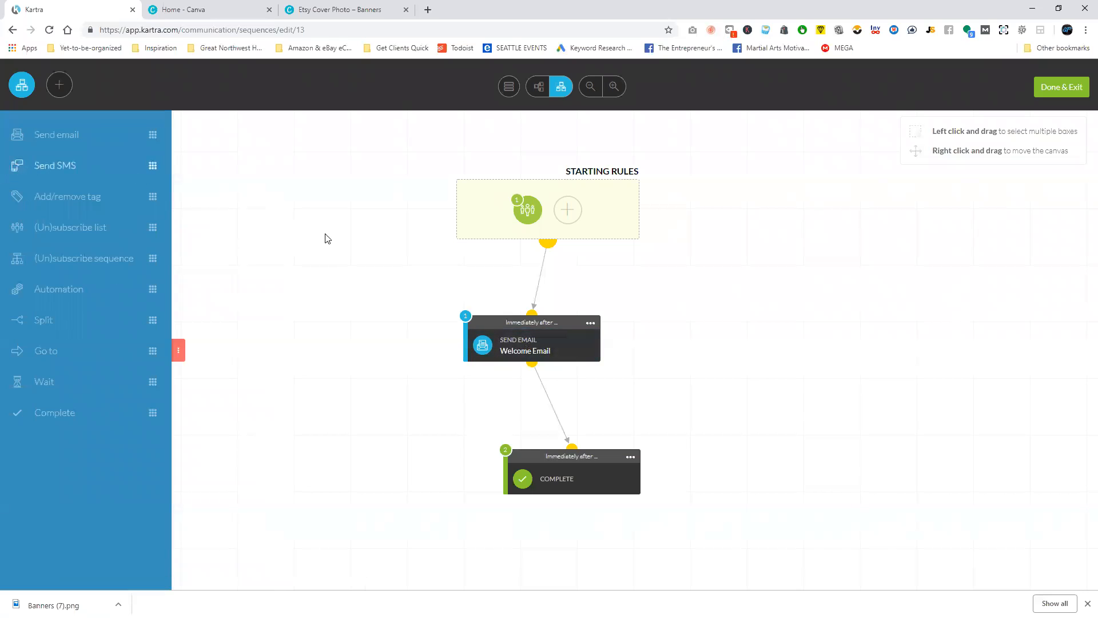
pyautogui.moveTo(542, 319); pyautogui.dragTo(490, 321)
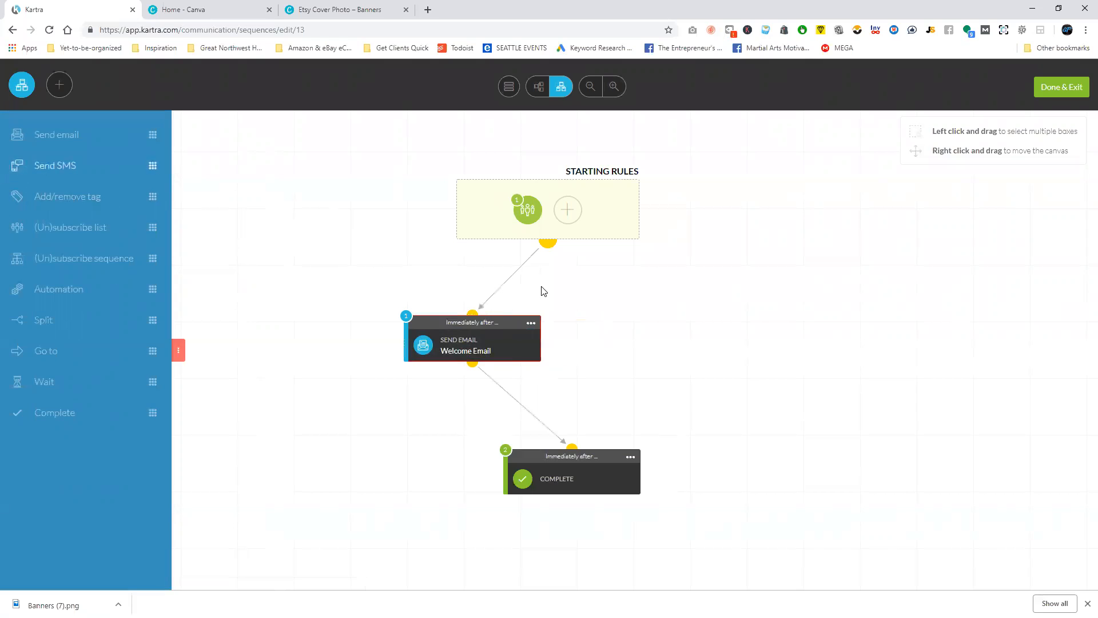
pyautogui.click(1060, 86)
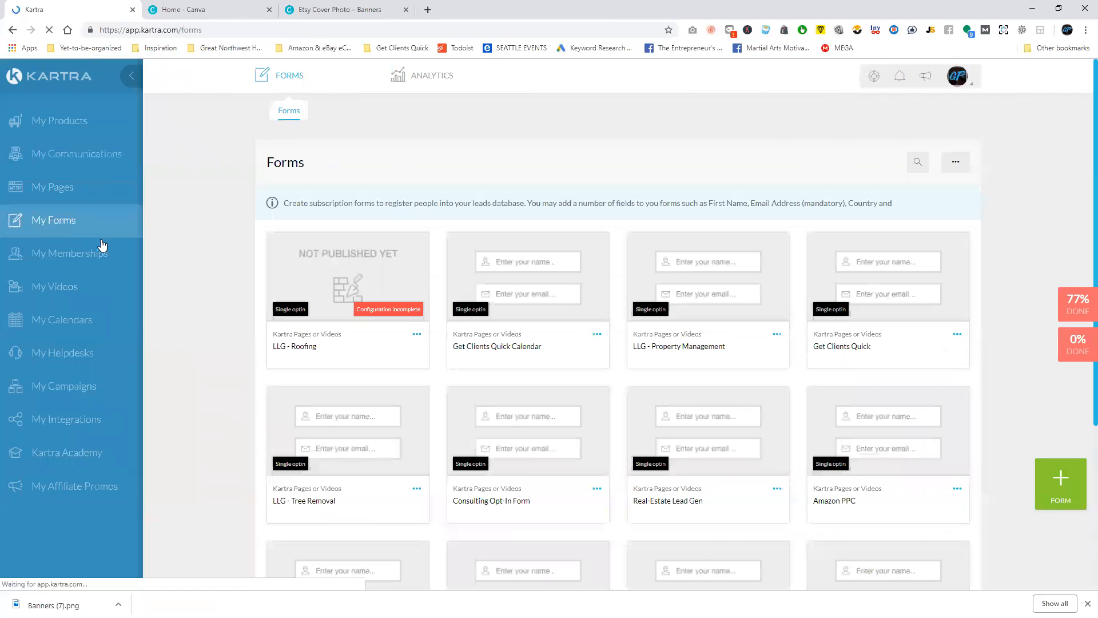
# Open the LLG - Roofing form for editing and save its form fields as they are to reach the confirmation settings.
pyautogui.click(416, 334)
pyautogui.click(466, 313)
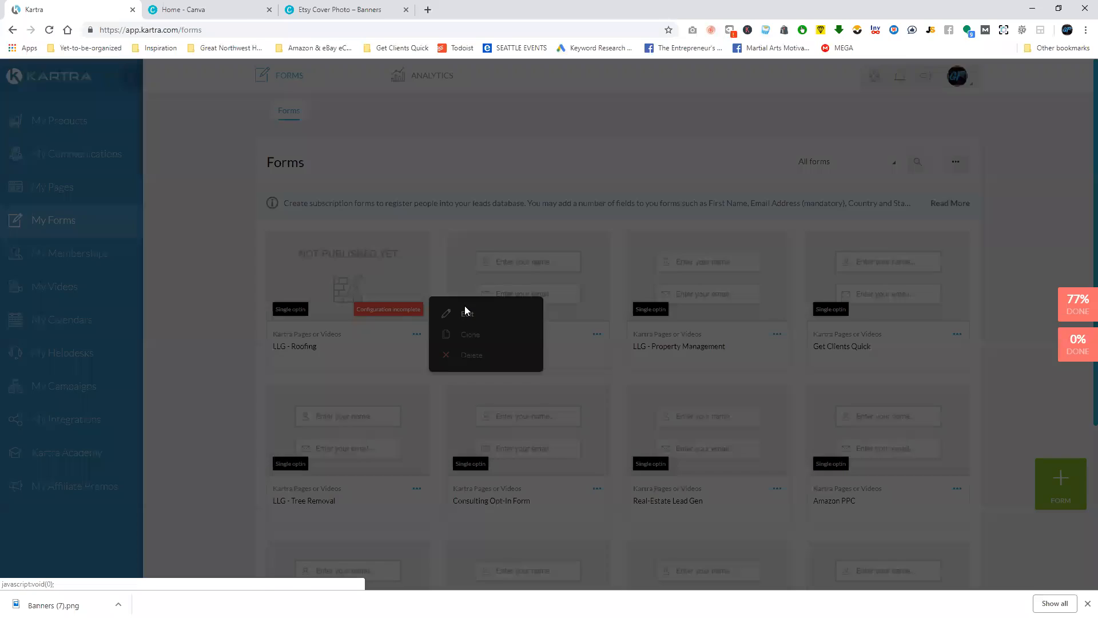
pyautogui.click(724, 102)
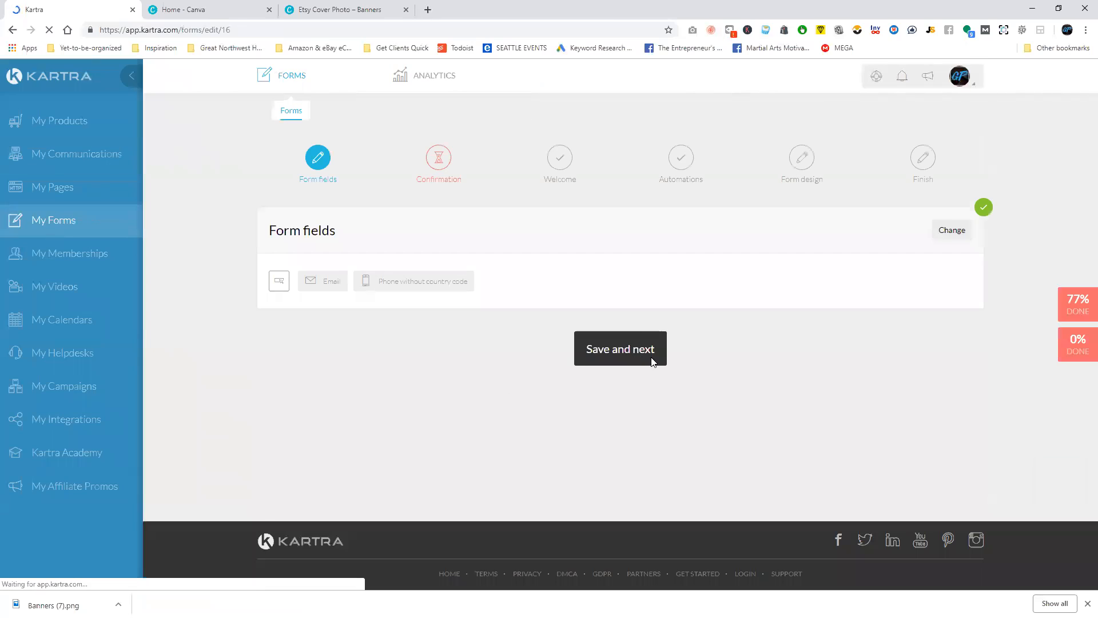
pyautogui.click(610, 359)
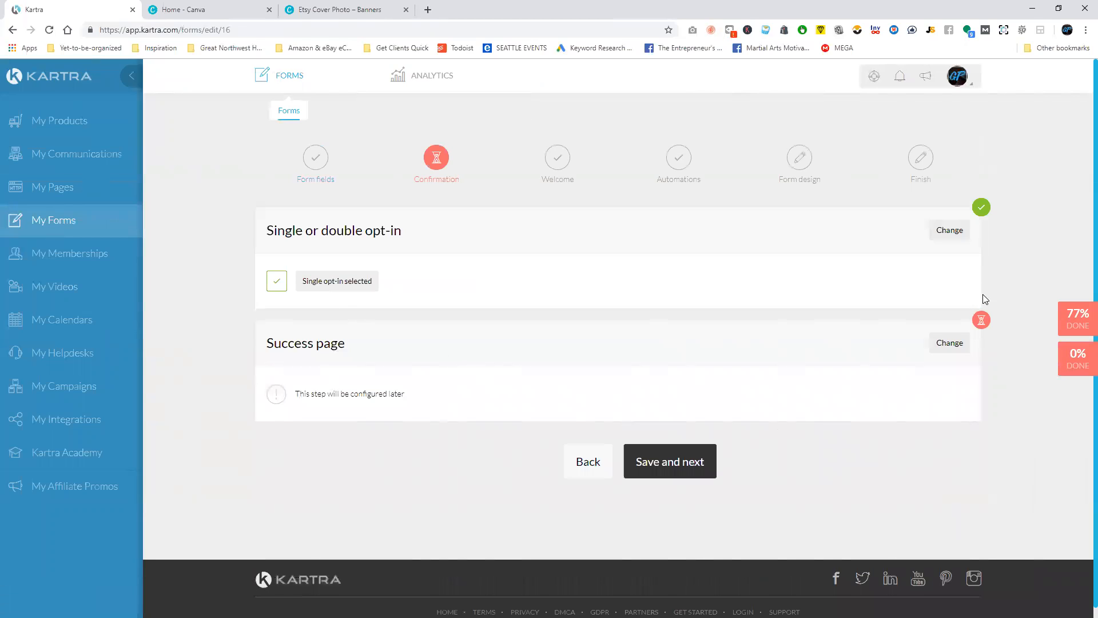
# Set the form's success page destination to Kartra pages in the Local Lead Gen category.
pyautogui.click(938, 343)
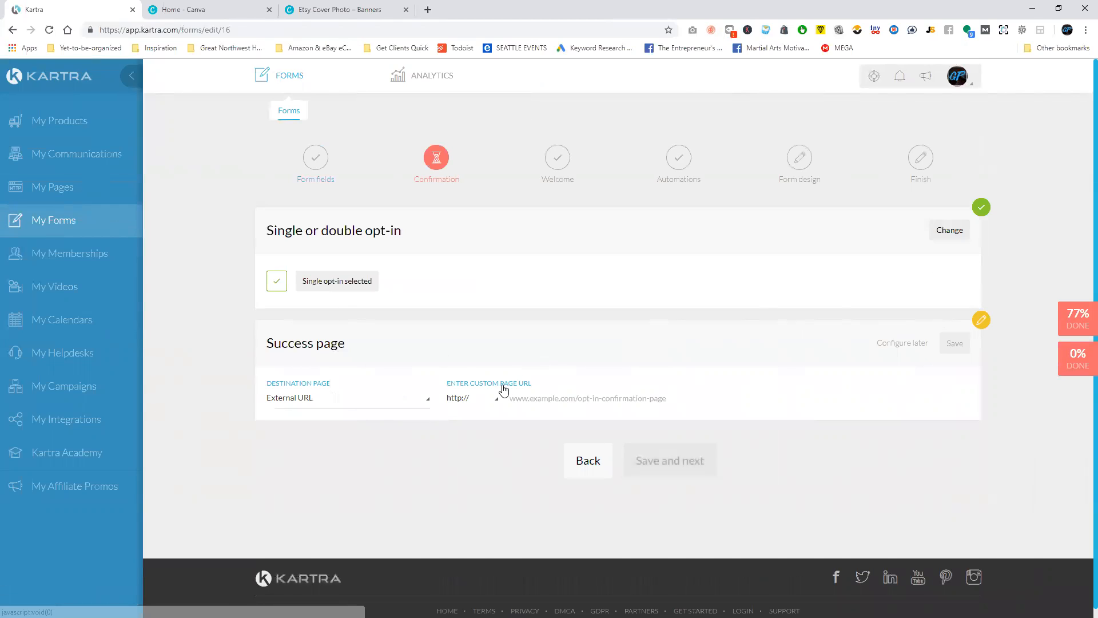
pyautogui.click(350, 399)
pyautogui.click(326, 440)
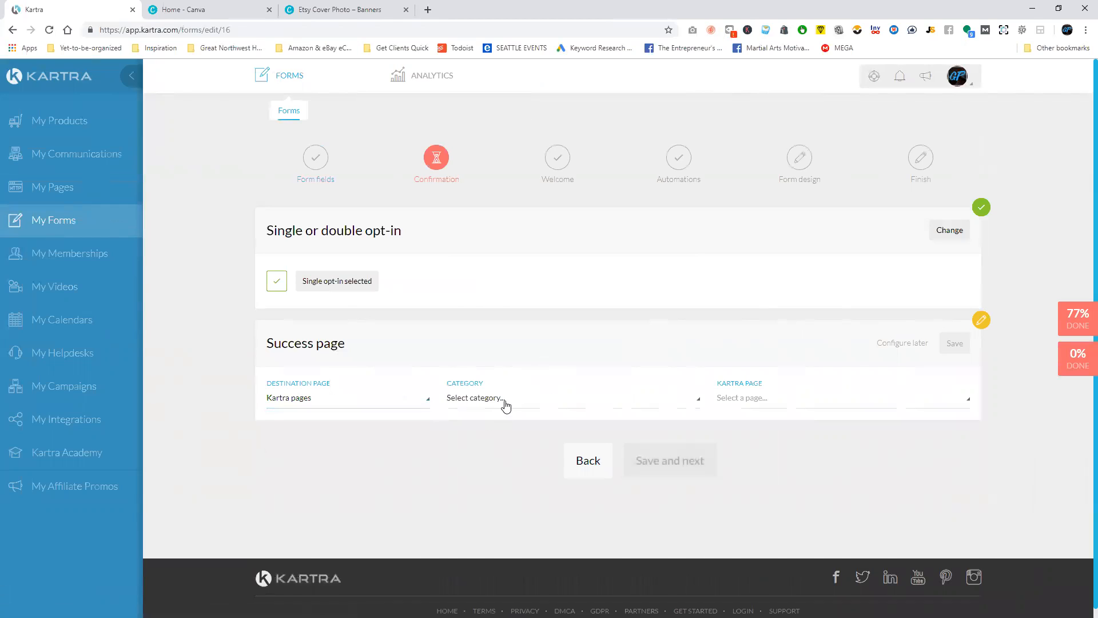
pyautogui.click(506, 405)
pyautogui.scroll(-2, 515, 336)
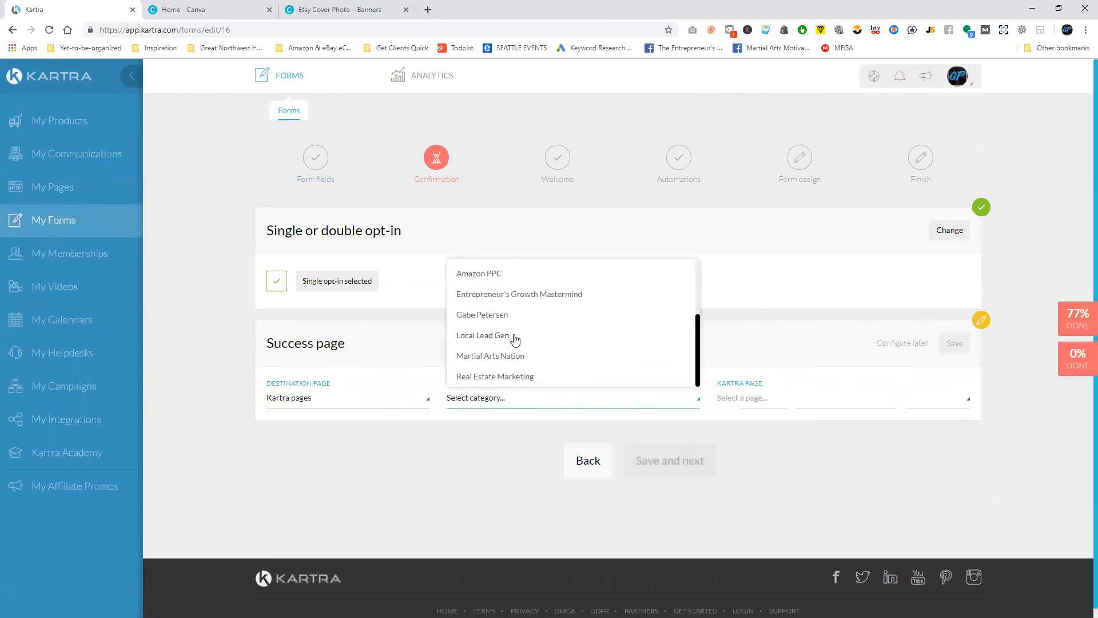
pyautogui.click(515, 337)
# Choose "LLG - Roofing - Thank You" as the success page and continue to the automations without a welcome message.
pyautogui.click(767, 400)
pyautogui.scroll(-1, 783, 342)
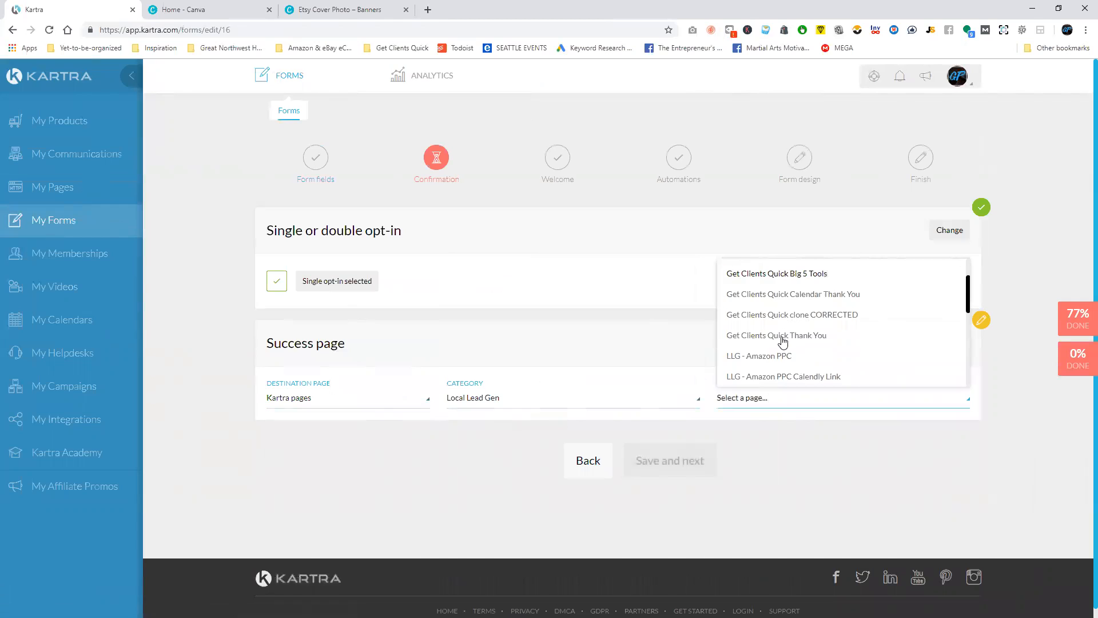
pyautogui.scroll(-2, 783, 341)
pyautogui.scroll(-3, 799, 316)
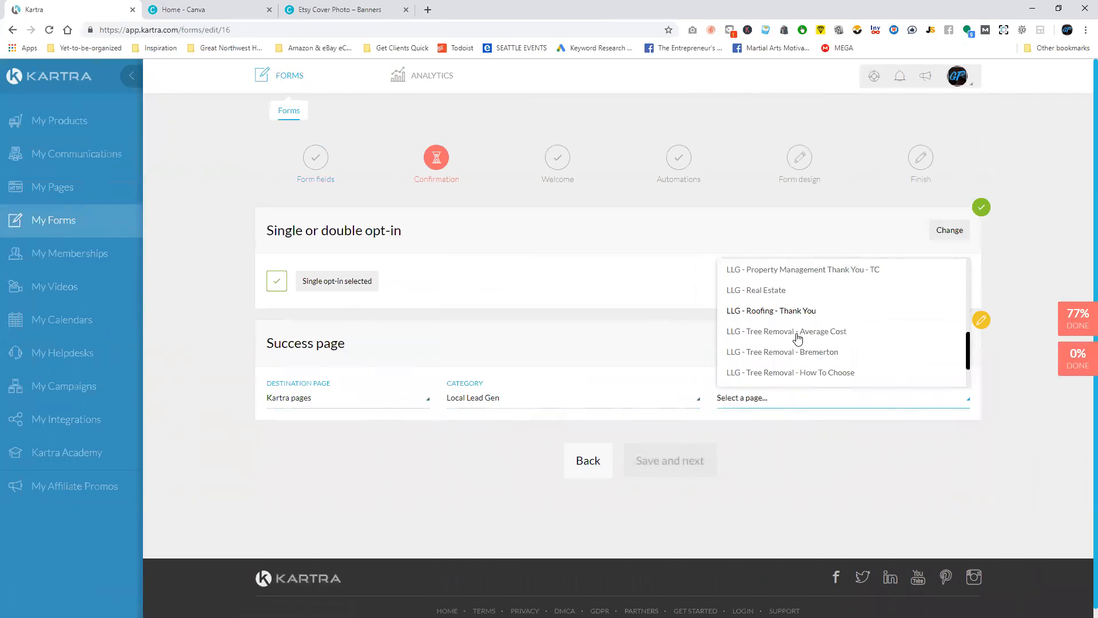
pyautogui.scroll(3, 820, 361)
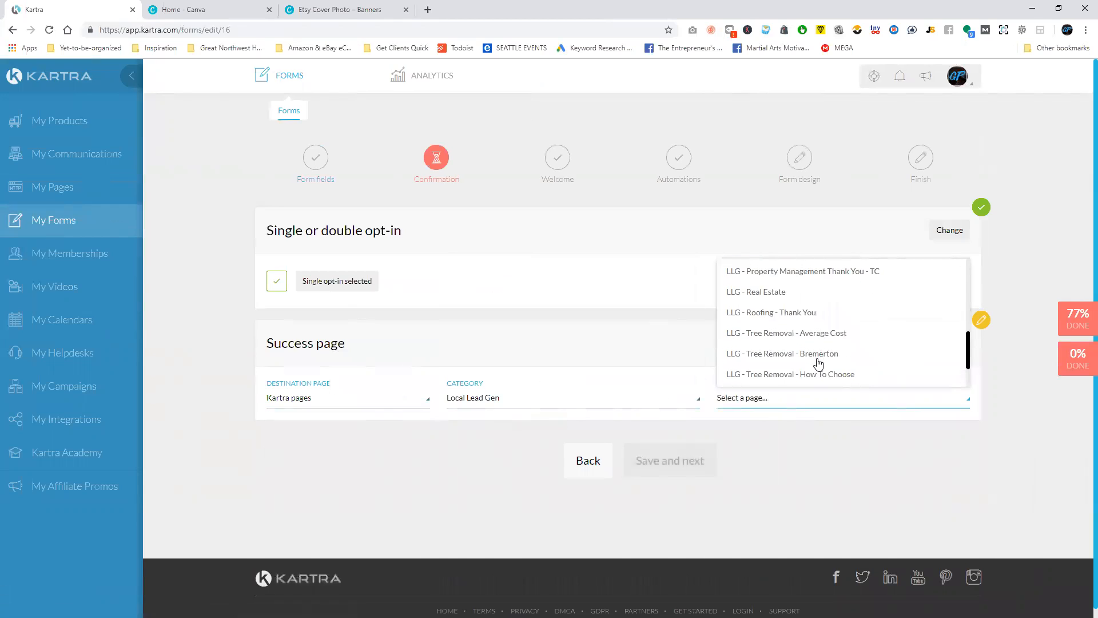
pyautogui.scroll(-2, 802, 322)
pyautogui.click(801, 317)
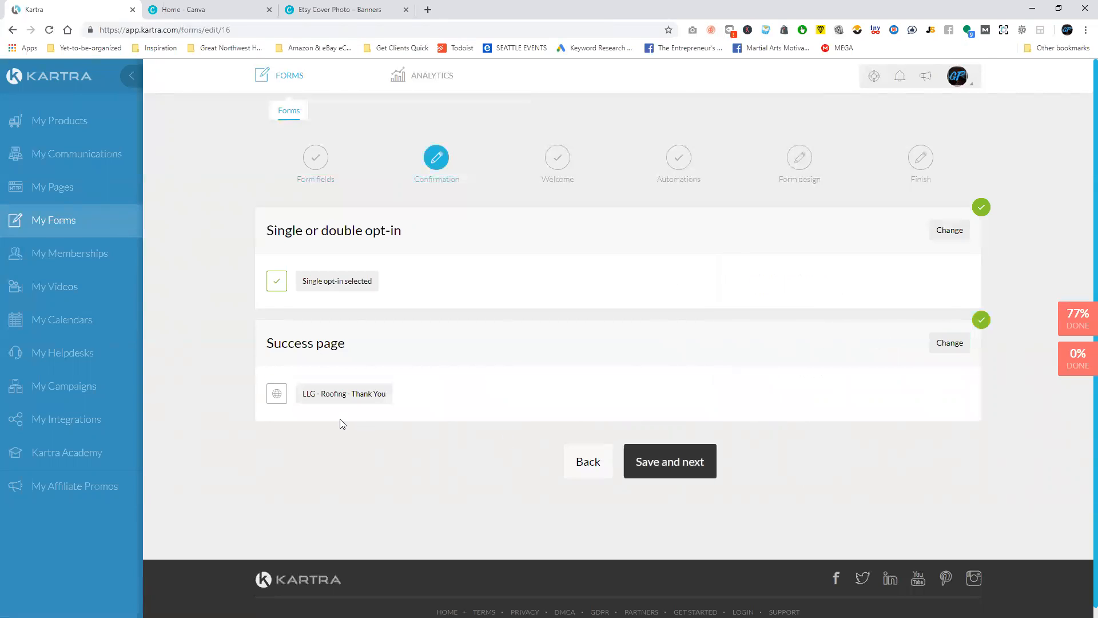
pyautogui.click(657, 456)
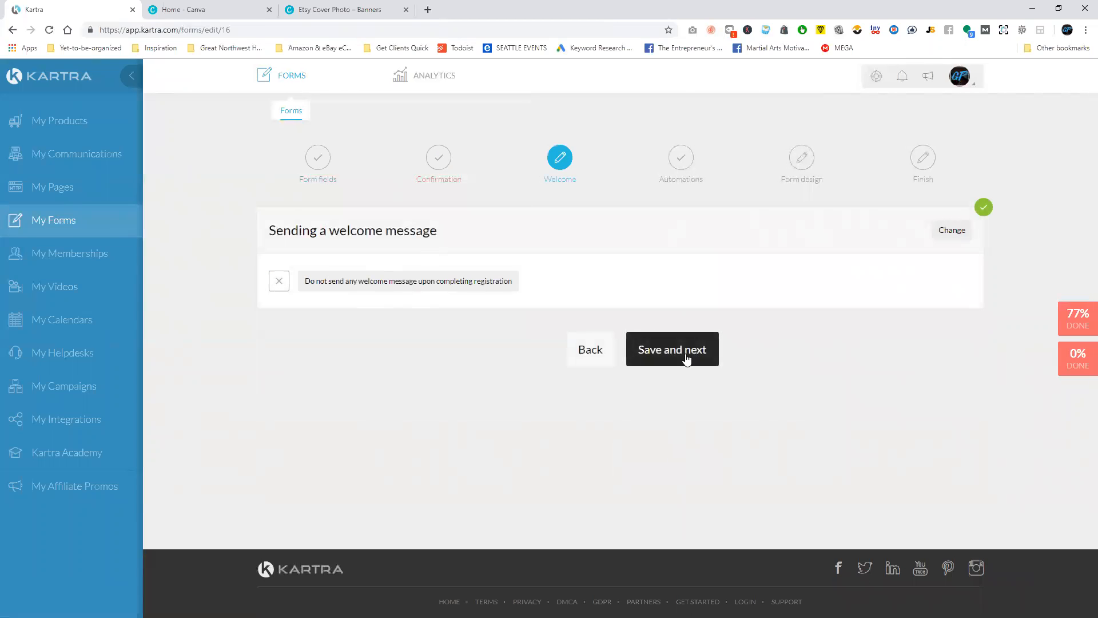
pyautogui.click(686, 356)
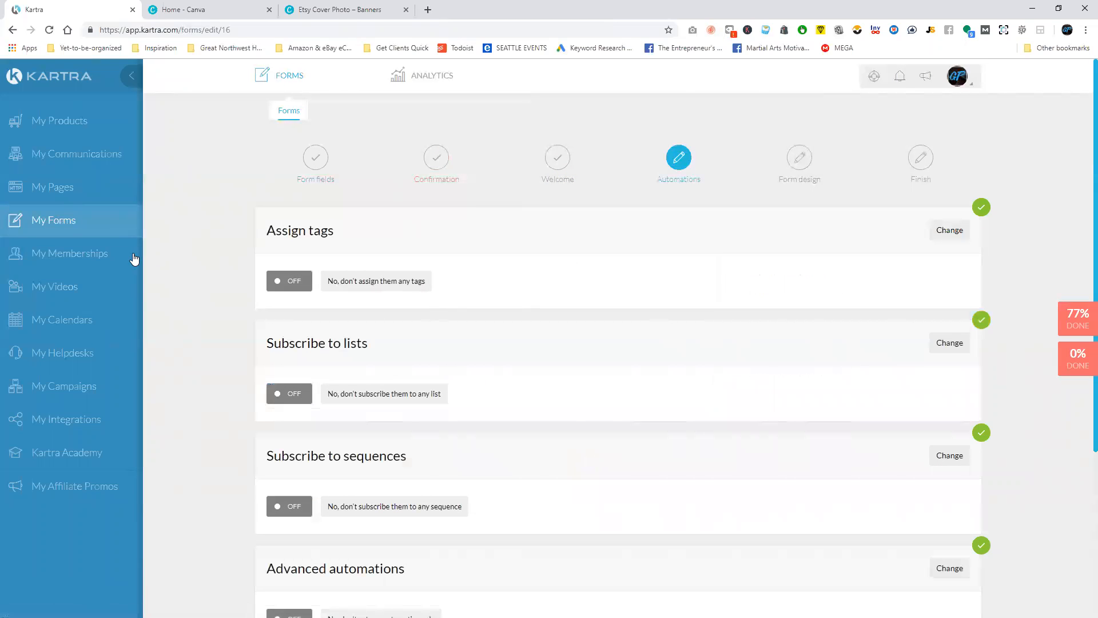
# Subscribe people filling in the form to the LLG - Roofing list and save that setting.
pyautogui.scroll(-1, 377, 309)
pyautogui.click(949, 286)
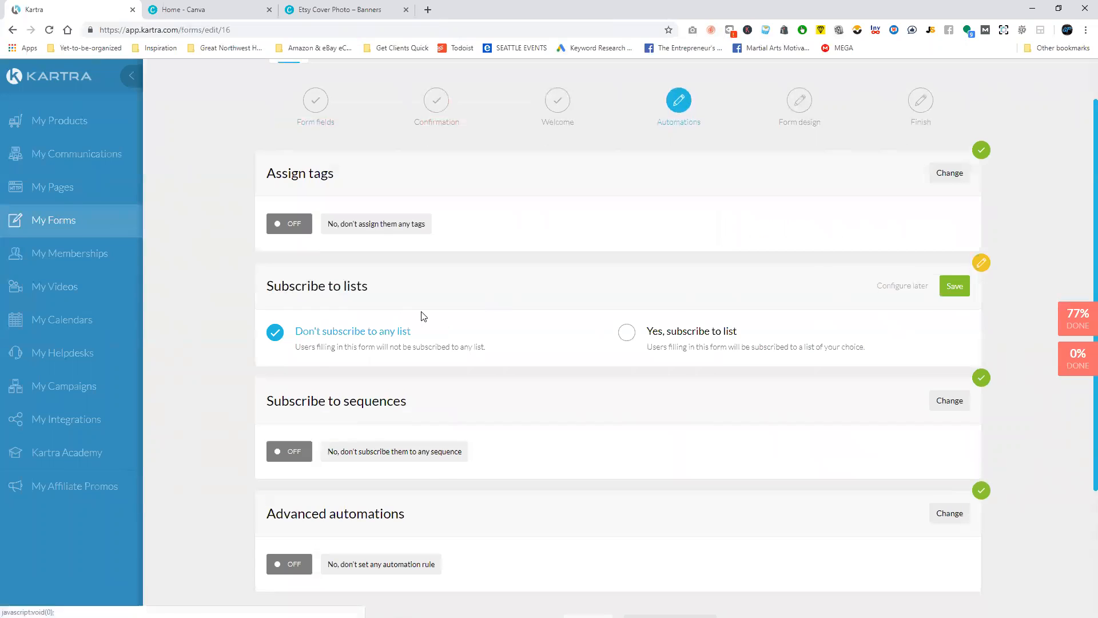
pyautogui.click(707, 347)
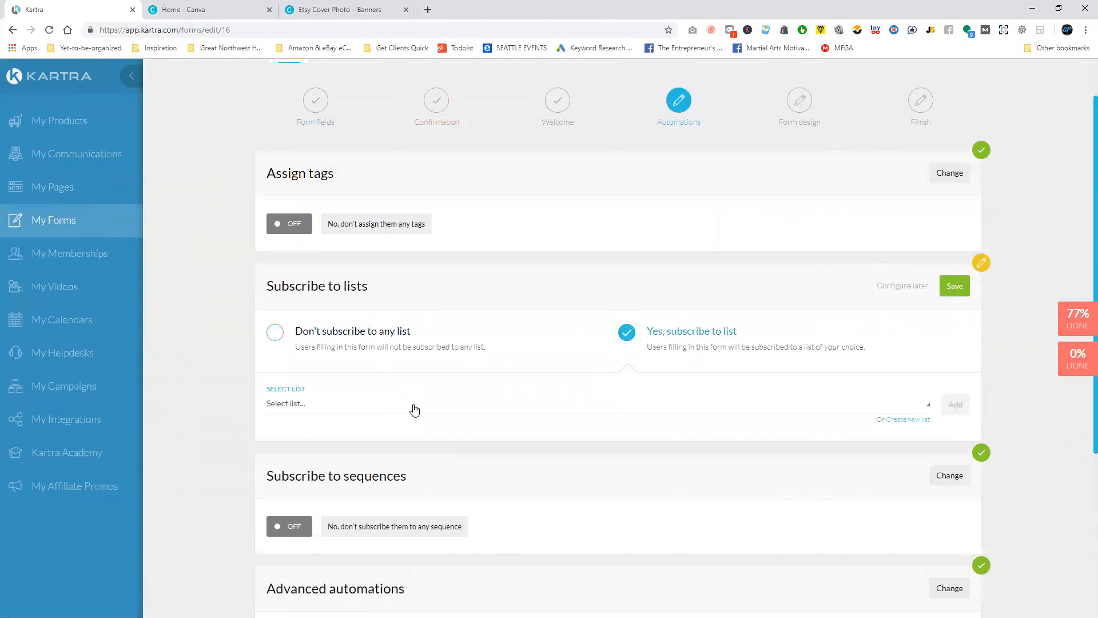
pyautogui.click(346, 418)
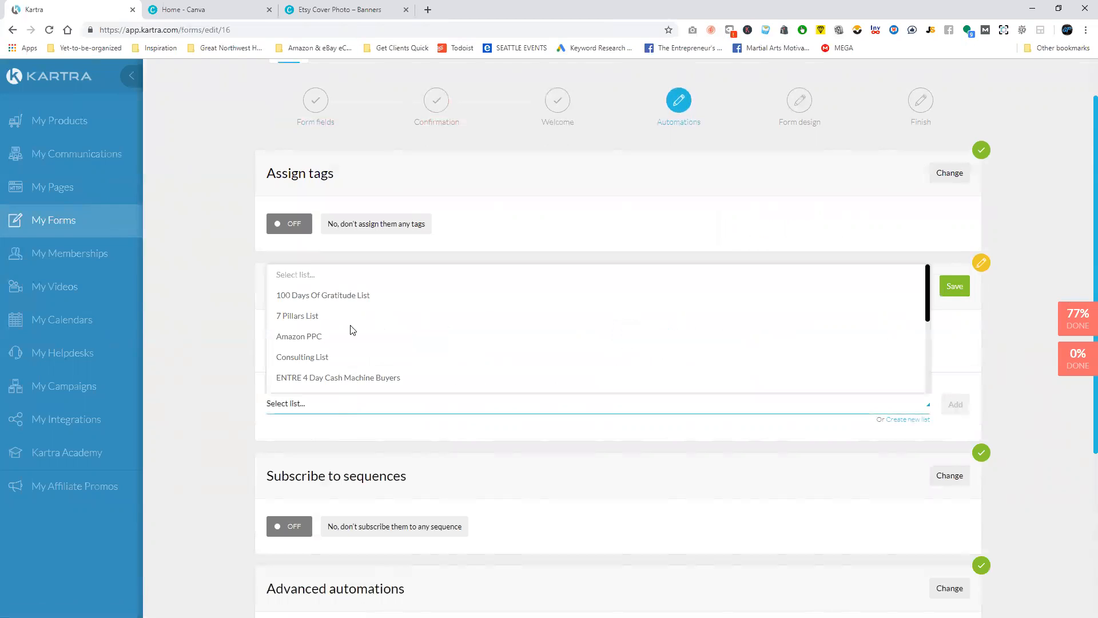
pyautogui.scroll(-5, 353, 322)
pyautogui.scroll(-1, 354, 322)
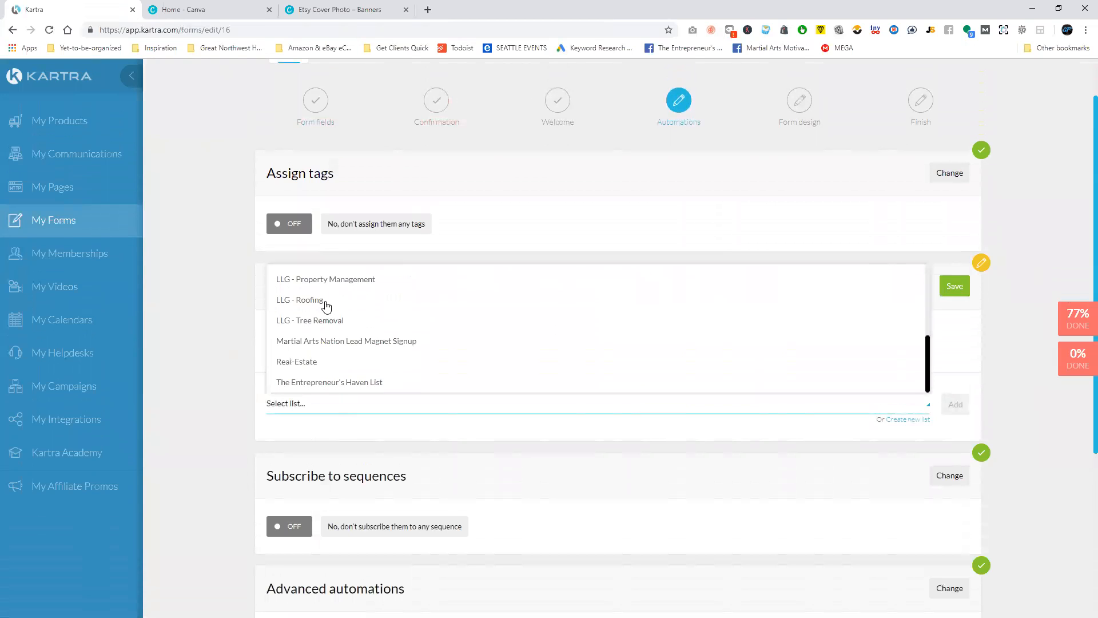
pyautogui.click(304, 304)
pyautogui.click(954, 286)
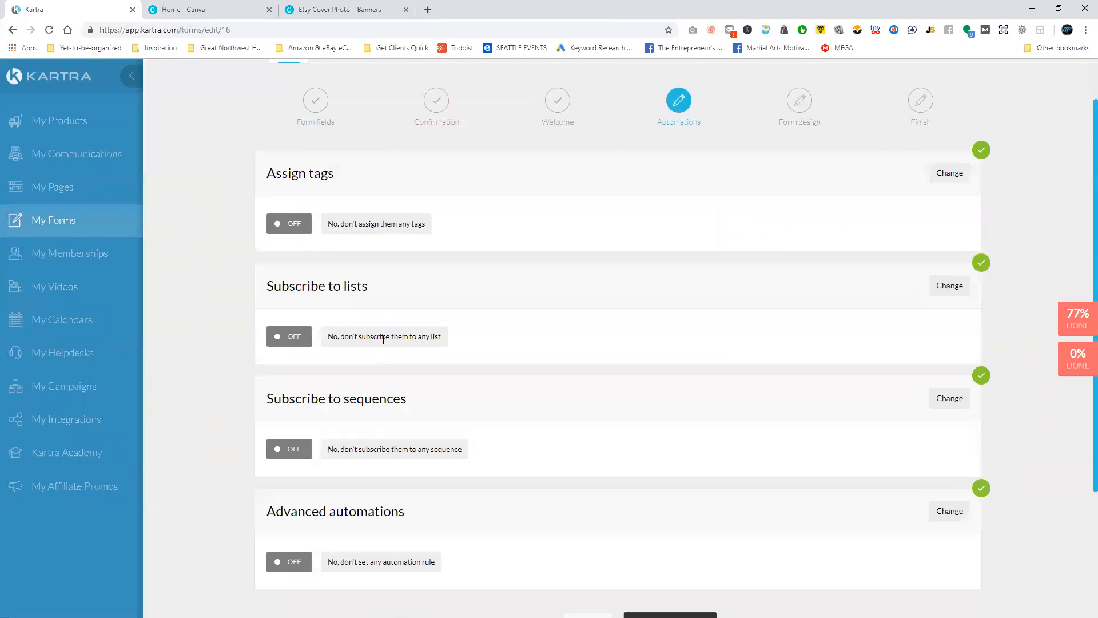
pyautogui.scroll(-1, 389, 347)
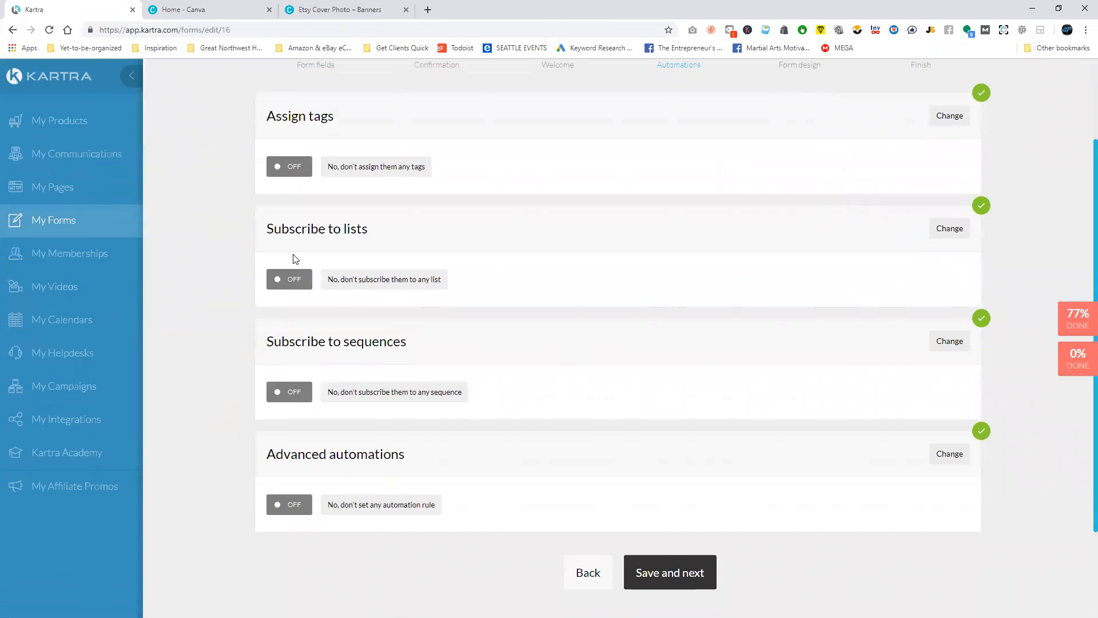
pyautogui.click(954, 231)
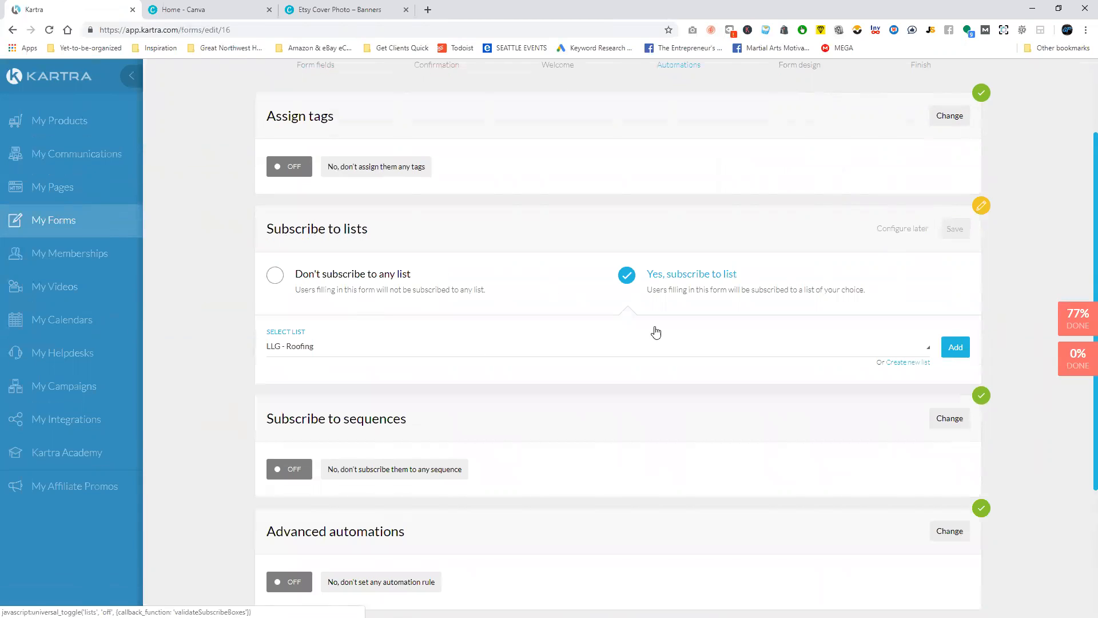
pyautogui.click(953, 230)
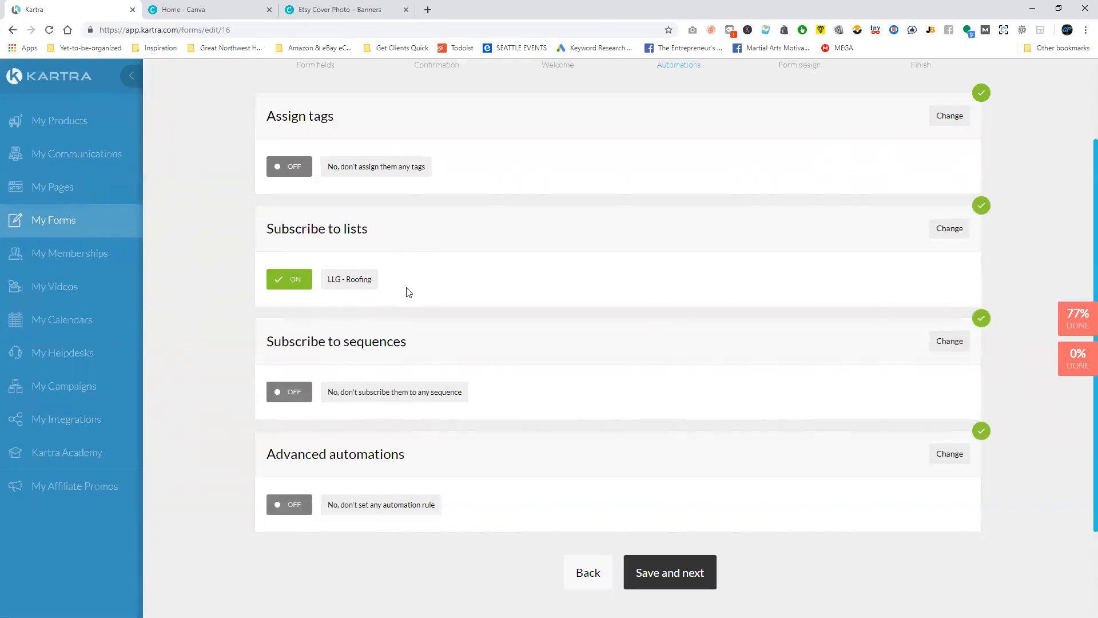
# Have the form subscribe people to the LLG - Roofing sequence at Step 1, the welcome email.
pyautogui.click(949, 341)
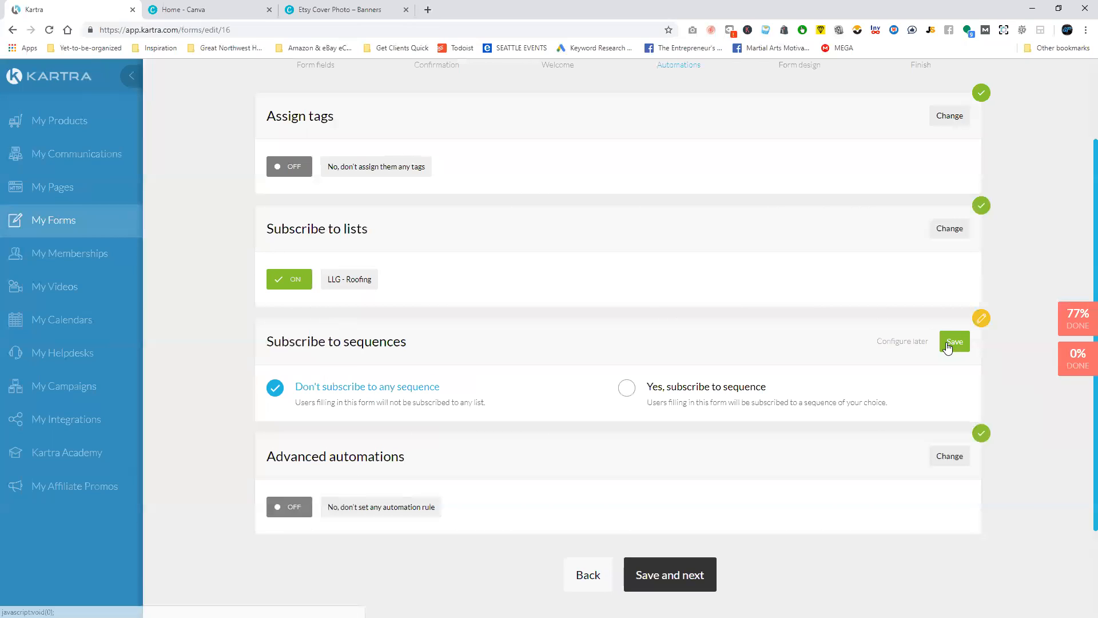
pyautogui.click(650, 391)
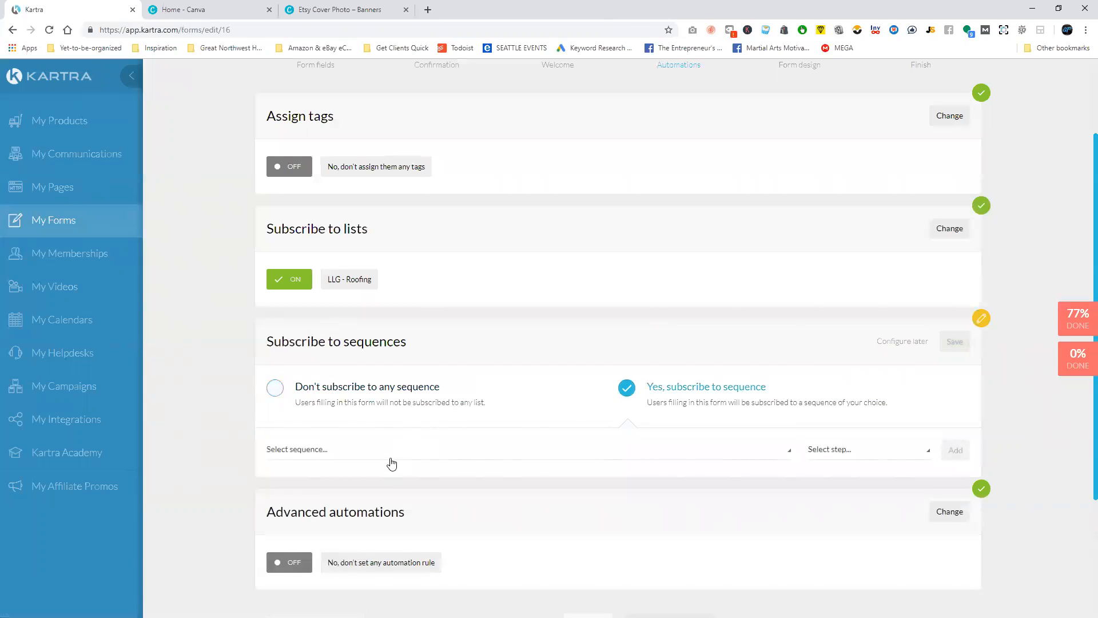
pyautogui.click(391, 461)
pyautogui.scroll(-2, 360, 374)
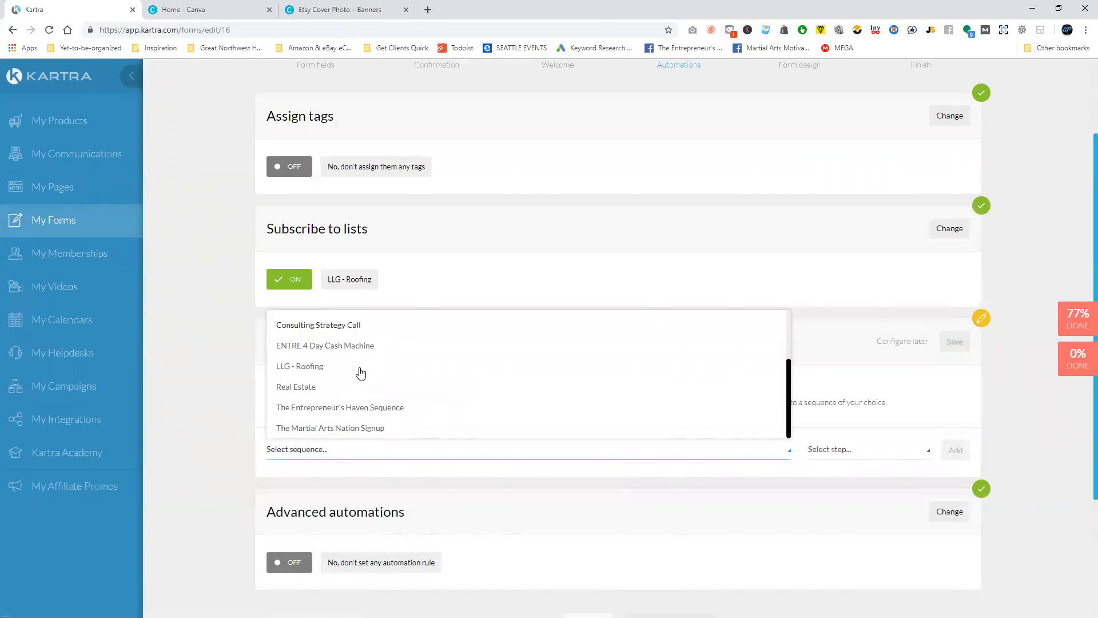
pyautogui.click(330, 369)
pyautogui.click(903, 450)
pyautogui.click(849, 463)
pyautogui.click(851, 448)
pyautogui.click(855, 475)
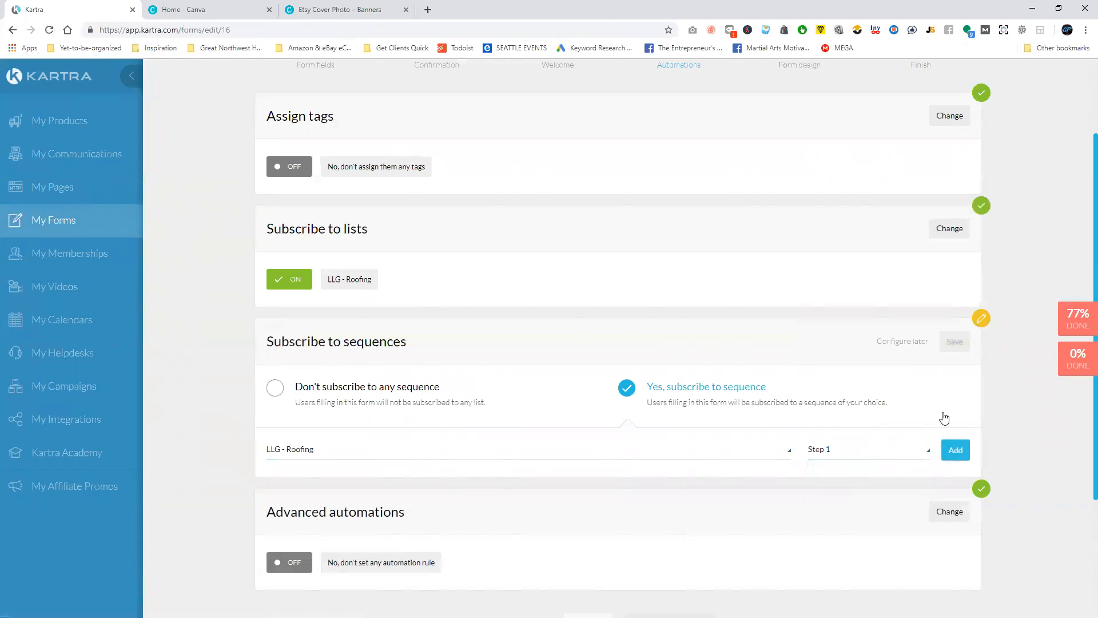
pyautogui.click(953, 456)
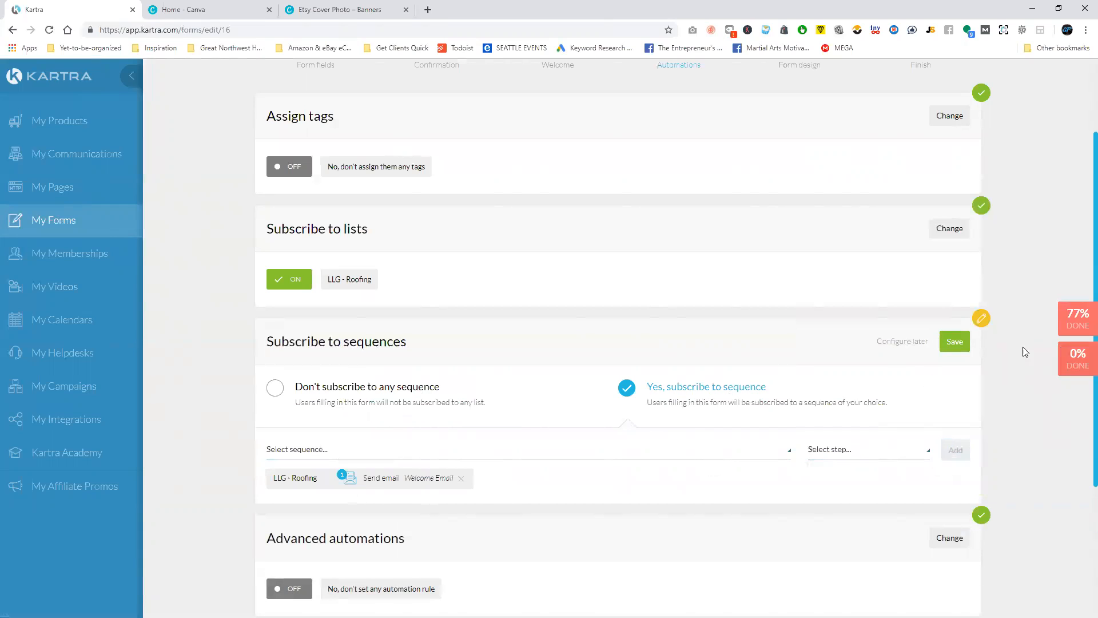
# Save the sequence subscription and finish the form setup, keeping its design for use in a Kartra Page or Kartra Video.
pyautogui.click(966, 347)
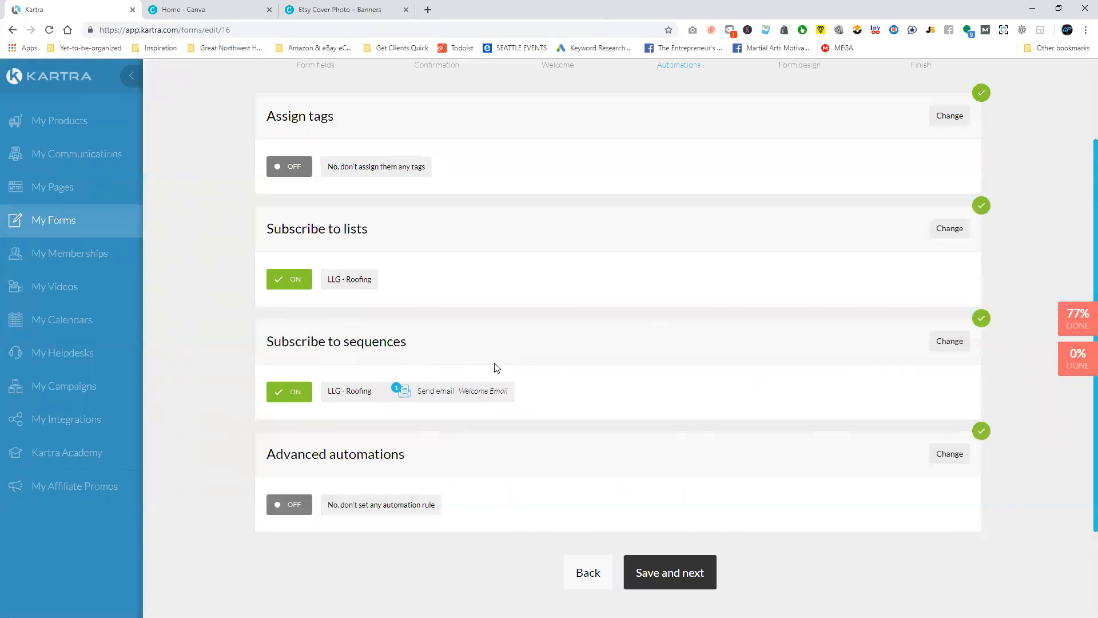
pyautogui.click(643, 514)
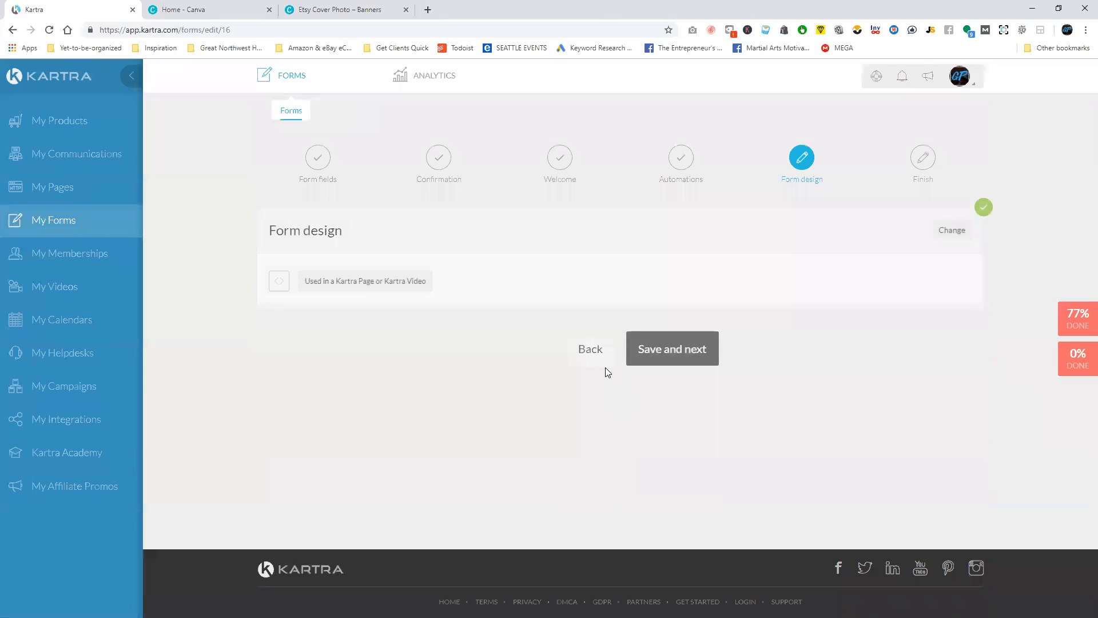
pyautogui.click(674, 356)
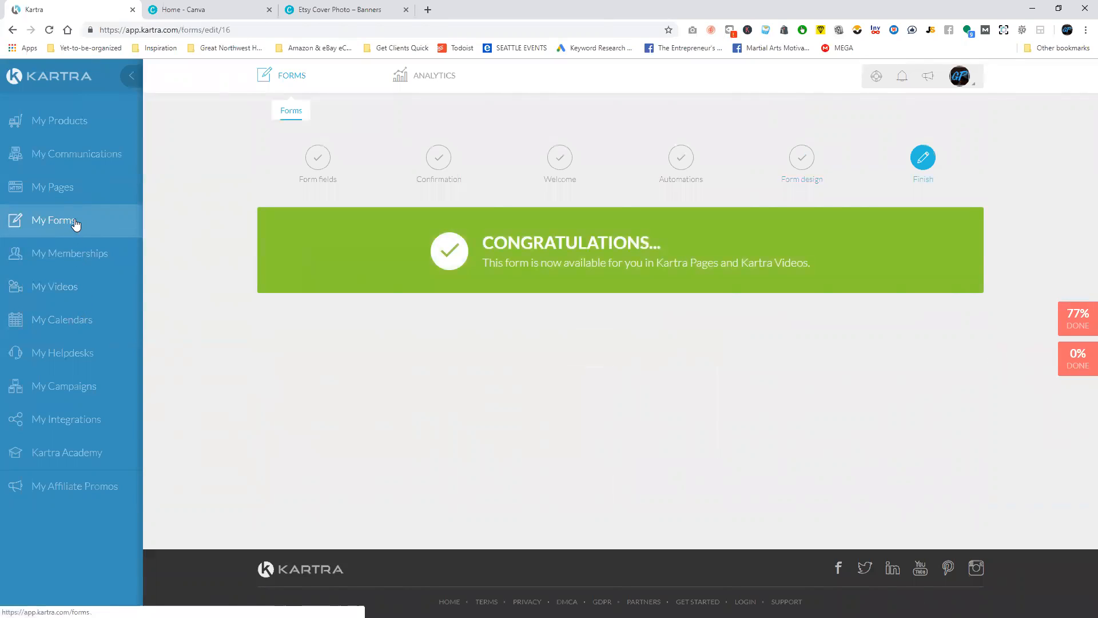
pyautogui.click(76, 154)
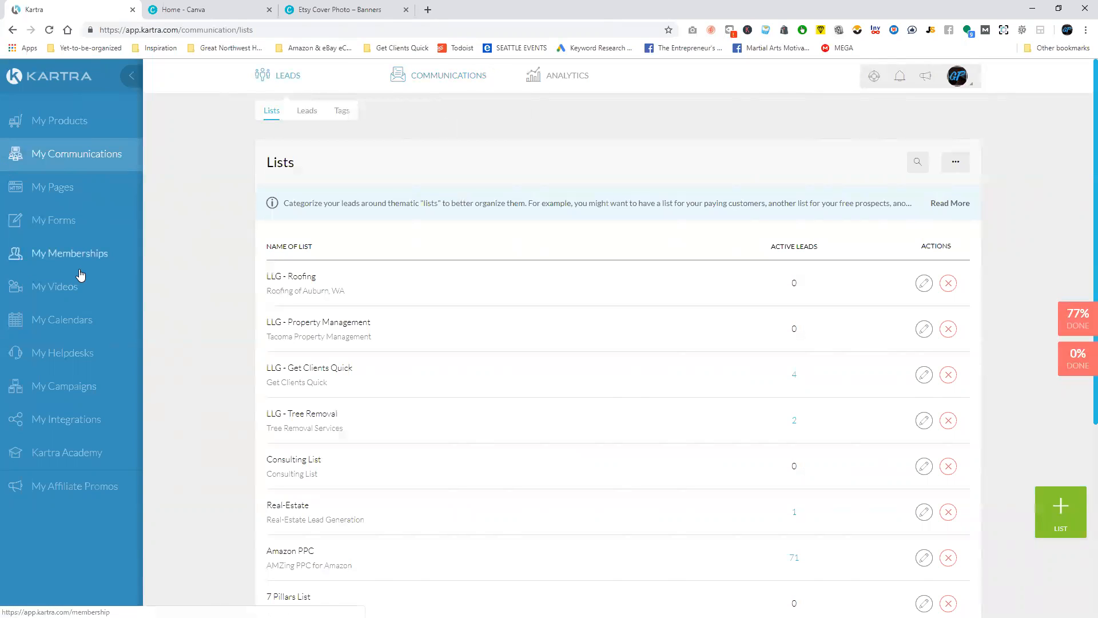
pyautogui.click(83, 229)
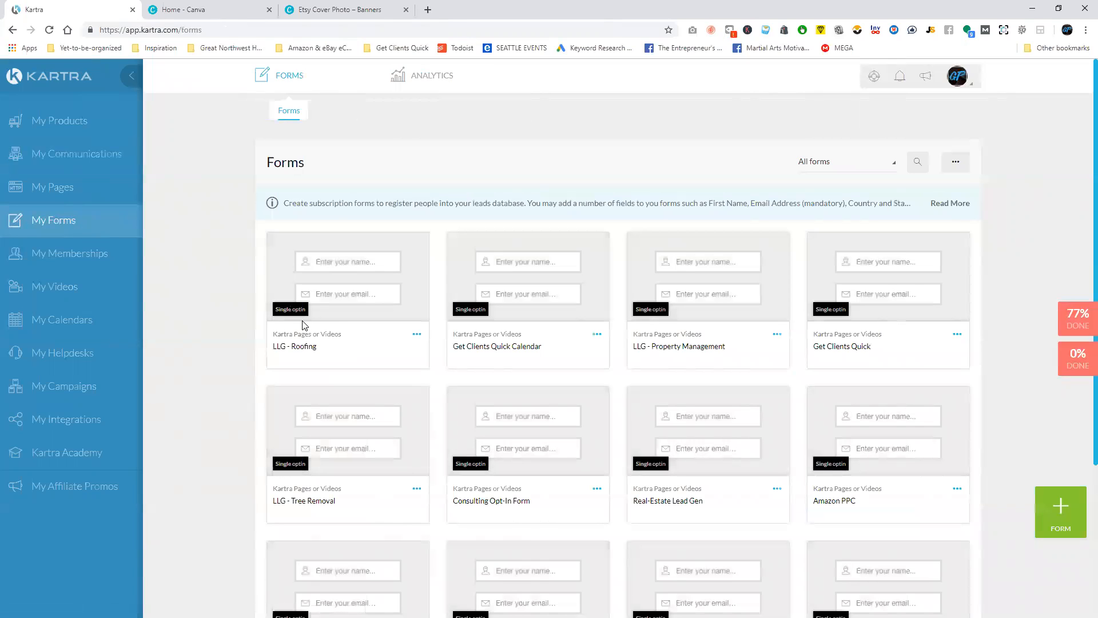
pyautogui.click(417, 336)
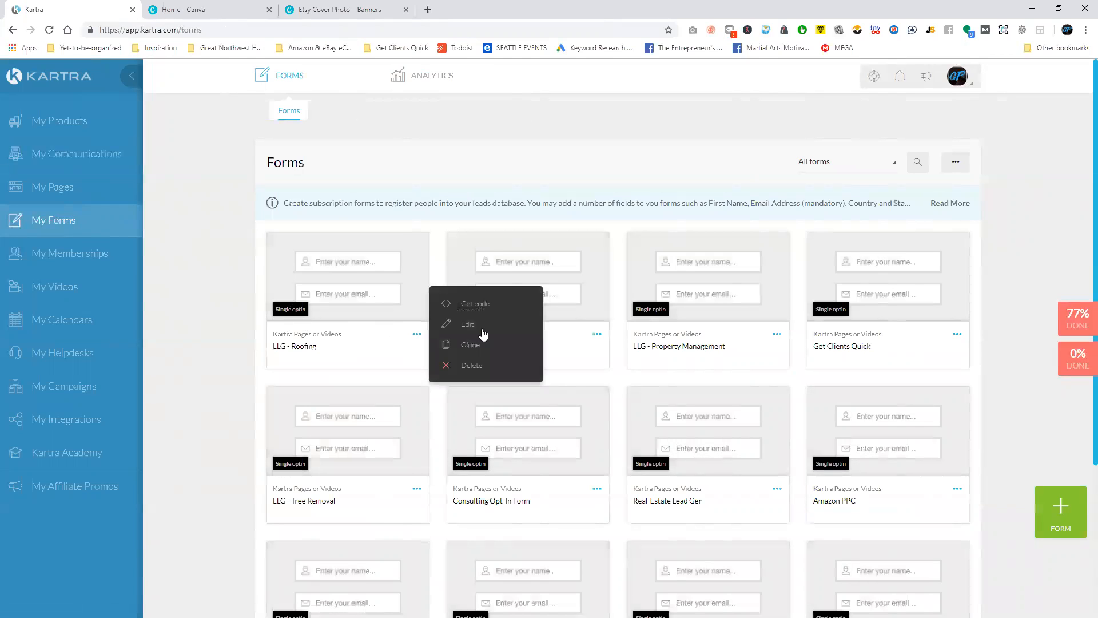
pyautogui.click(482, 323)
pyautogui.click(683, 104)
# Open the unpublished LLG - Roofing Company page in the page builder, keeping its name and Local Lead Gen category.
pyautogui.click(87, 187)
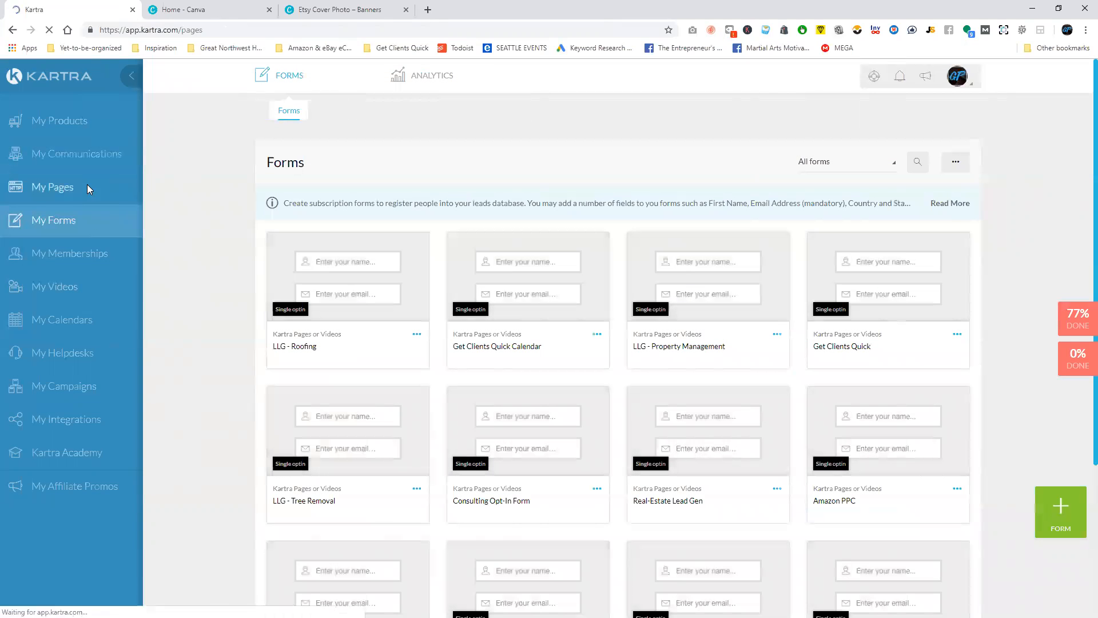
pyautogui.click(597, 300)
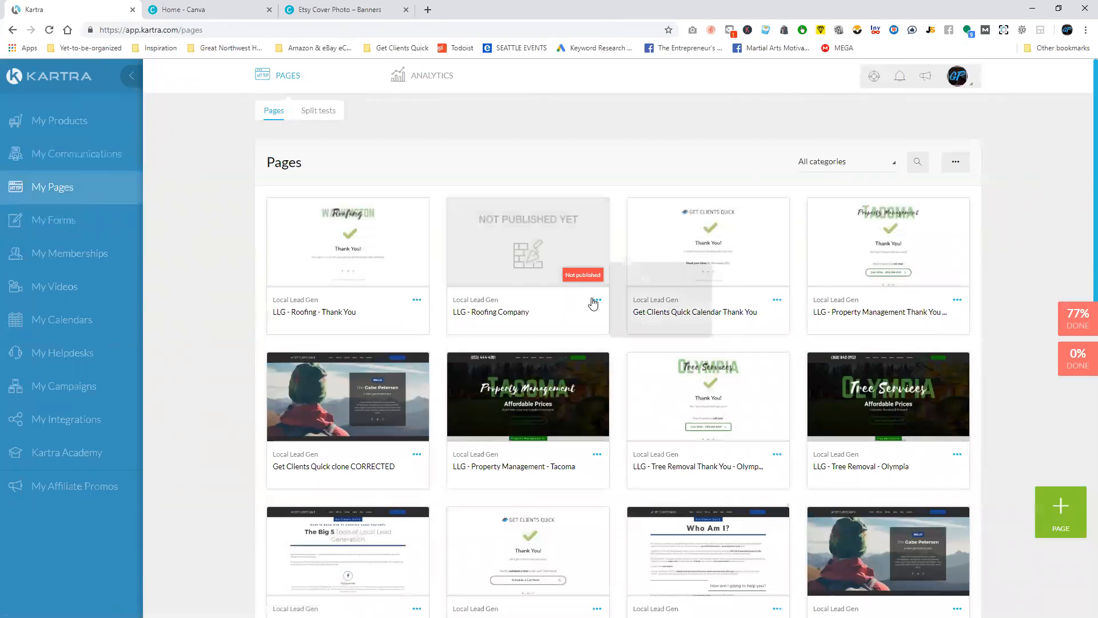
pyautogui.click(649, 280)
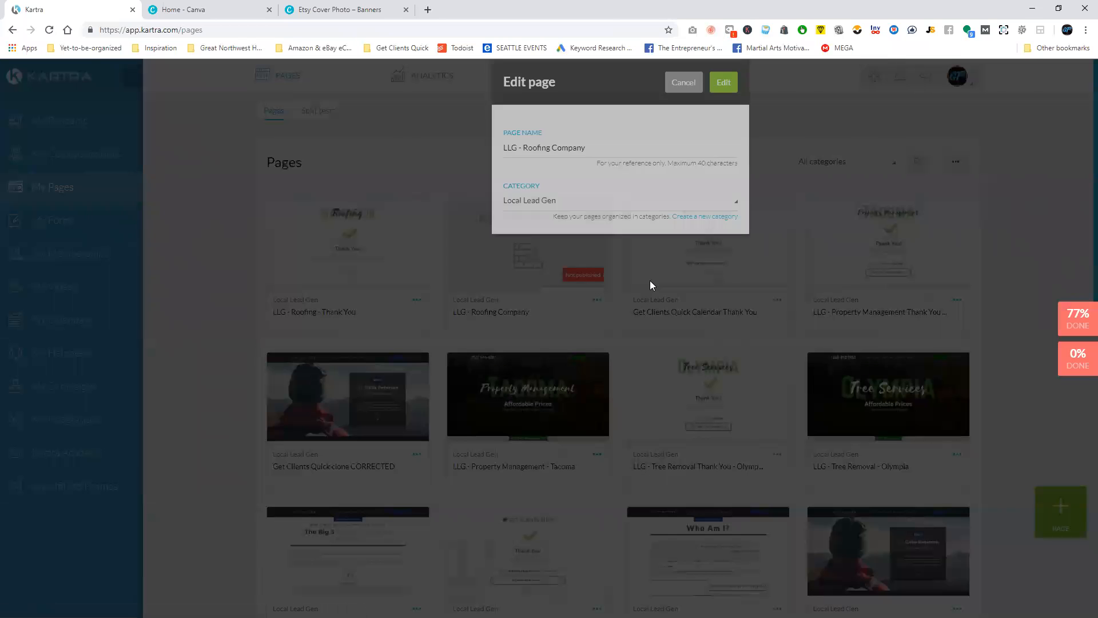
pyautogui.click(722, 104)
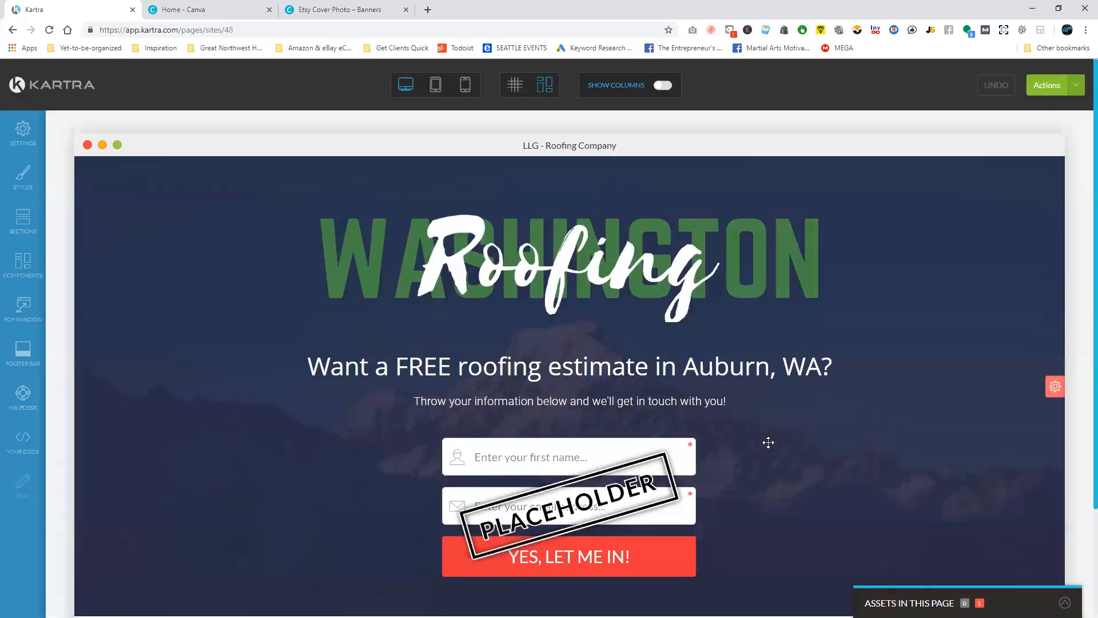
# Assign the LLG - Roofing opt-in form to the placeholder form on the page and apply it.
pyautogui.scroll(-2, 388, 314)
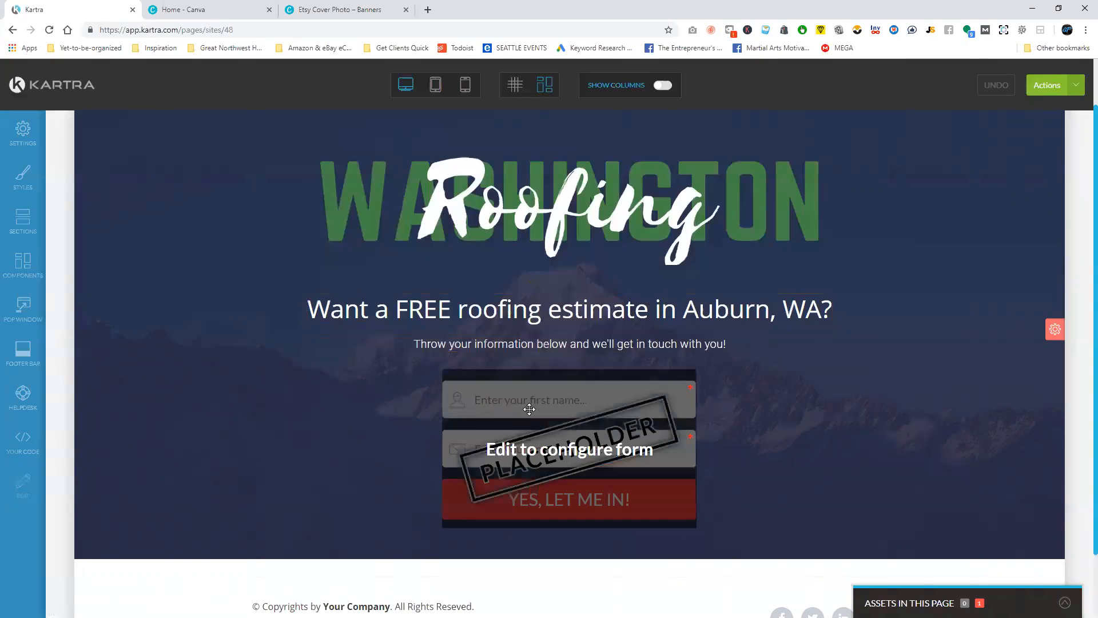
pyautogui.moveTo(569, 362)
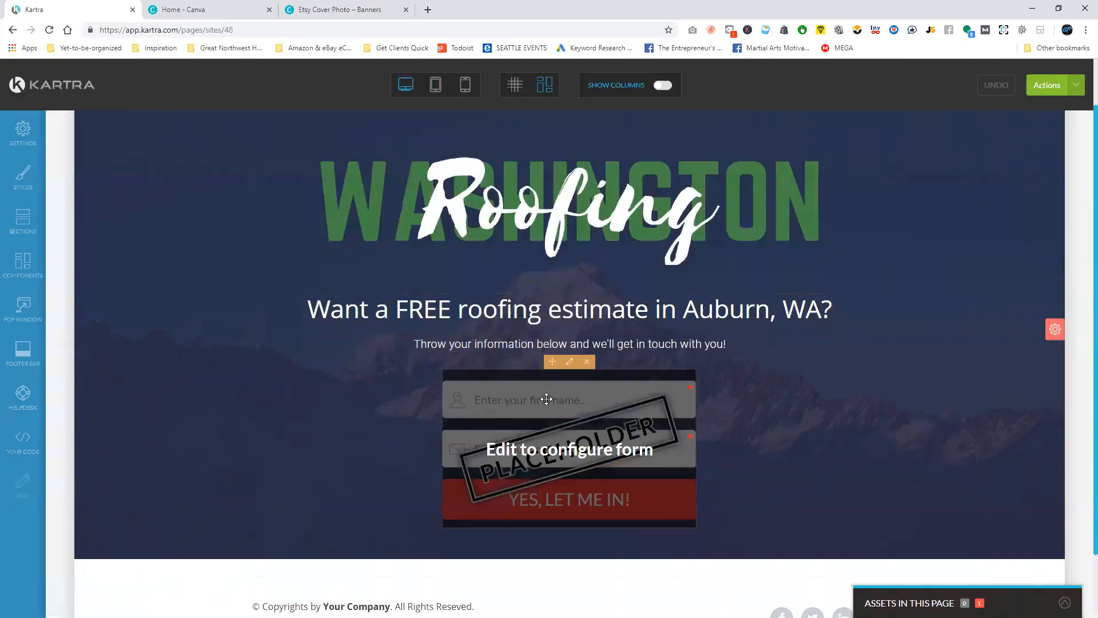
pyautogui.click(632, 483)
pyautogui.click(122, 238)
pyautogui.scroll(-5, 130, 303)
pyautogui.click(100, 312)
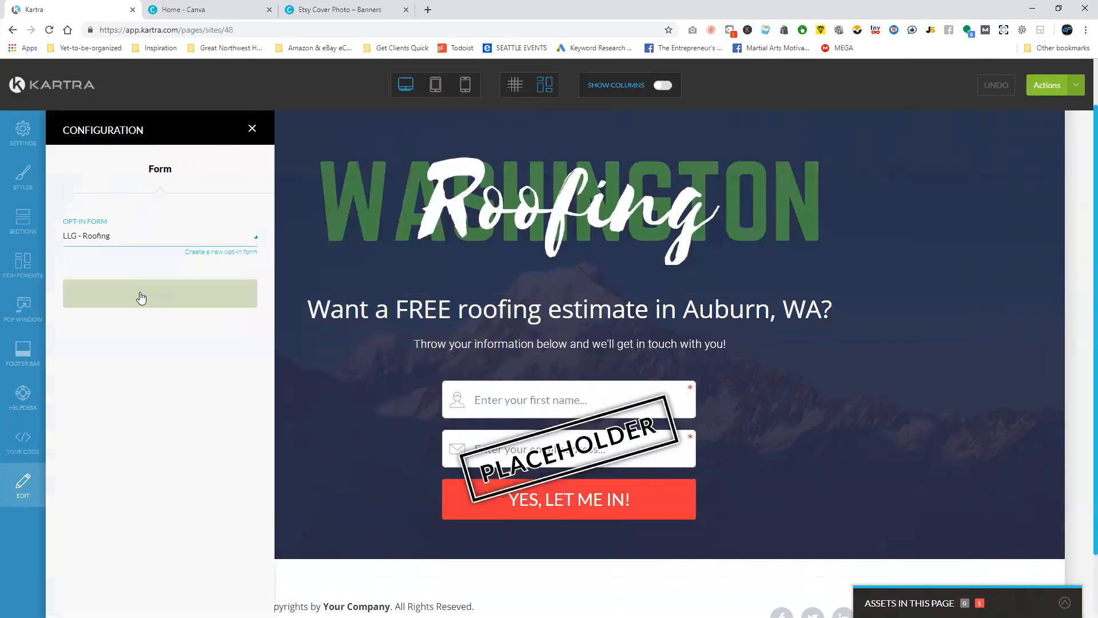
pyautogui.click(175, 299)
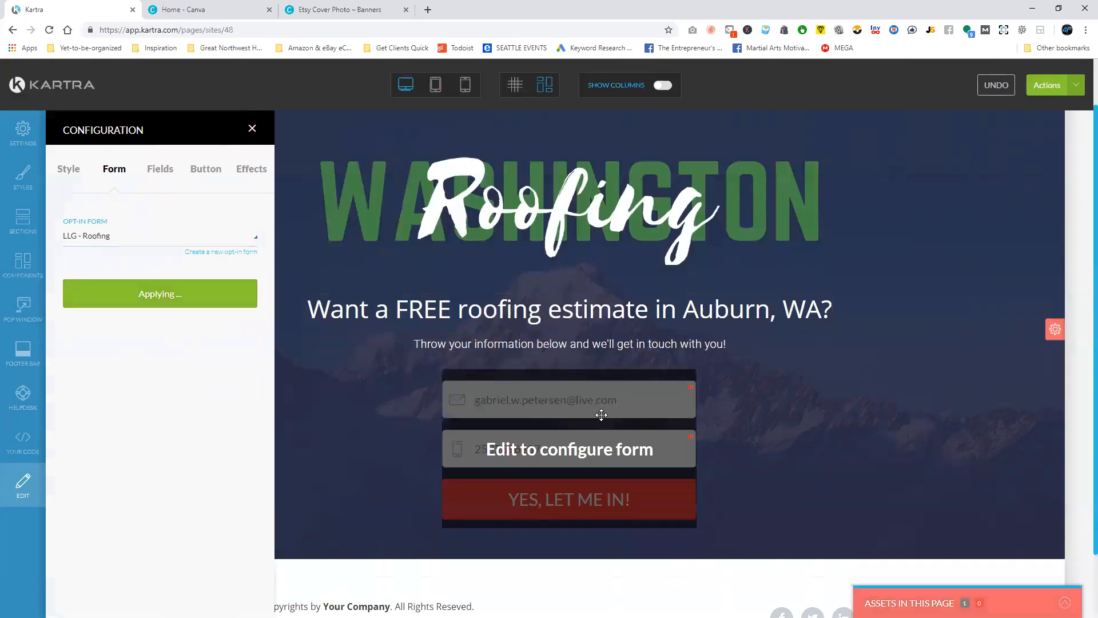
pyautogui.click(253, 128)
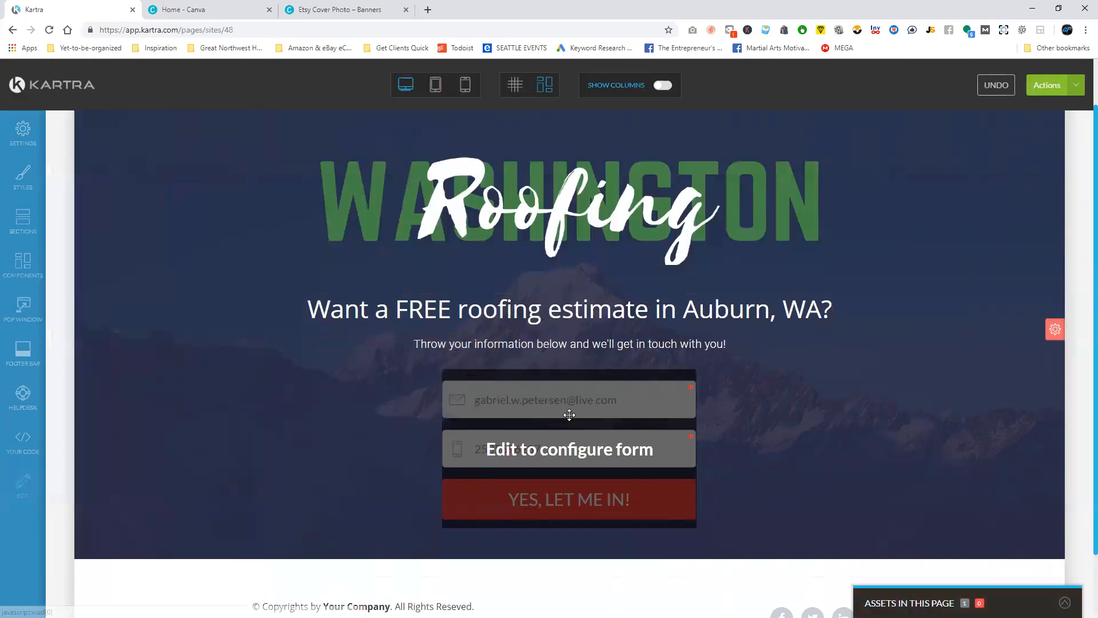
# Set the background color of the form's "Yes, let me in!" button to dark green rgb(24, 99, 28) and apply it.
pyautogui.moveTo(569, 384)
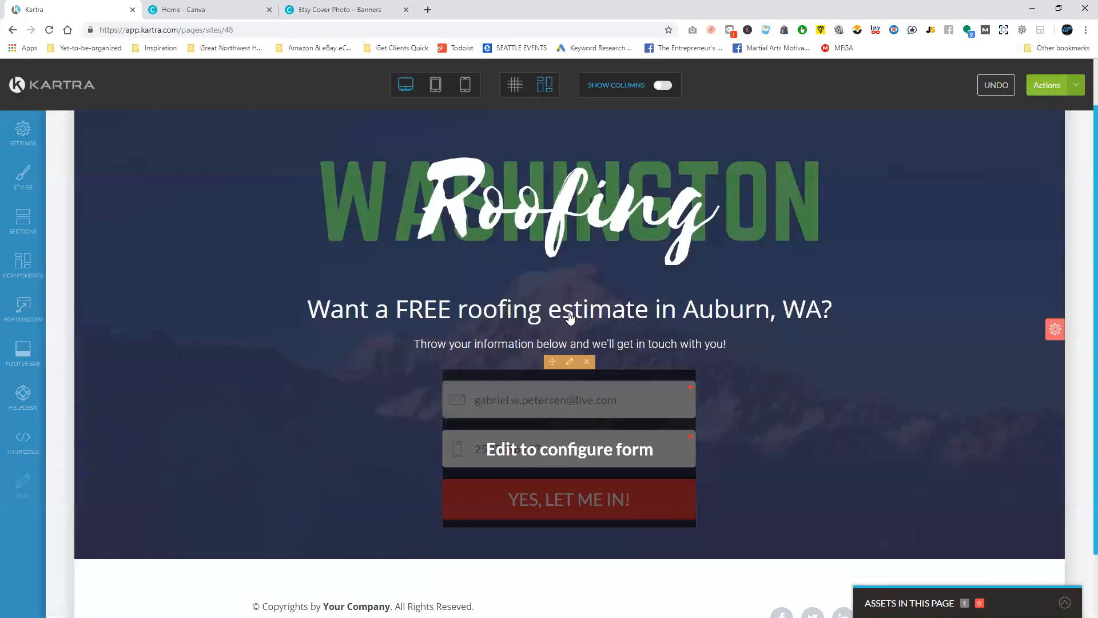
pyautogui.click(571, 363)
pyautogui.click(68, 174)
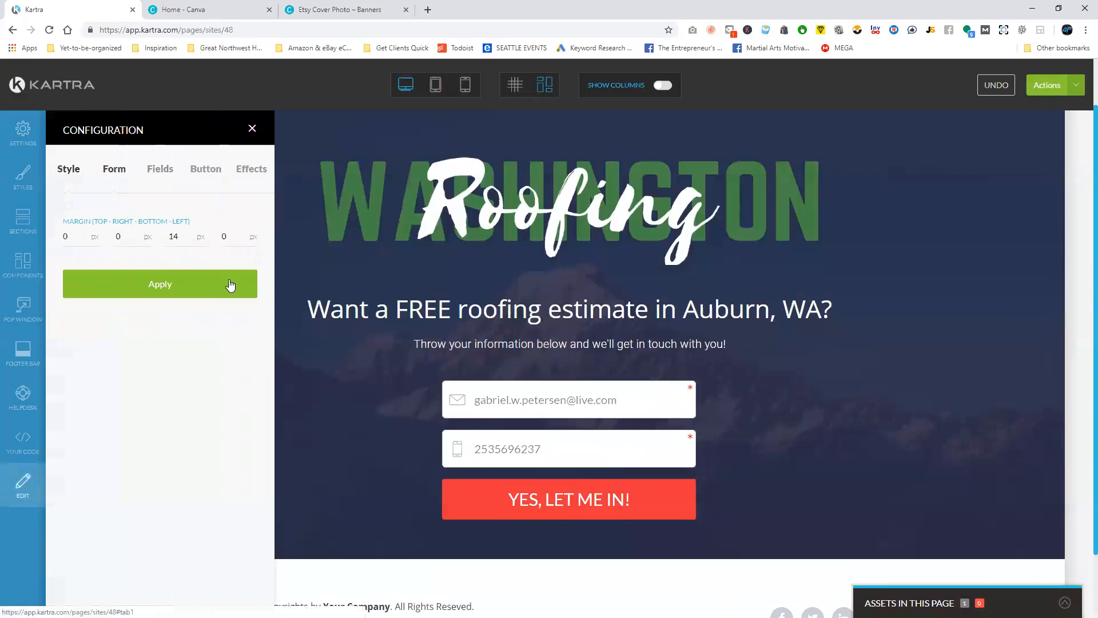
pyautogui.click(250, 170)
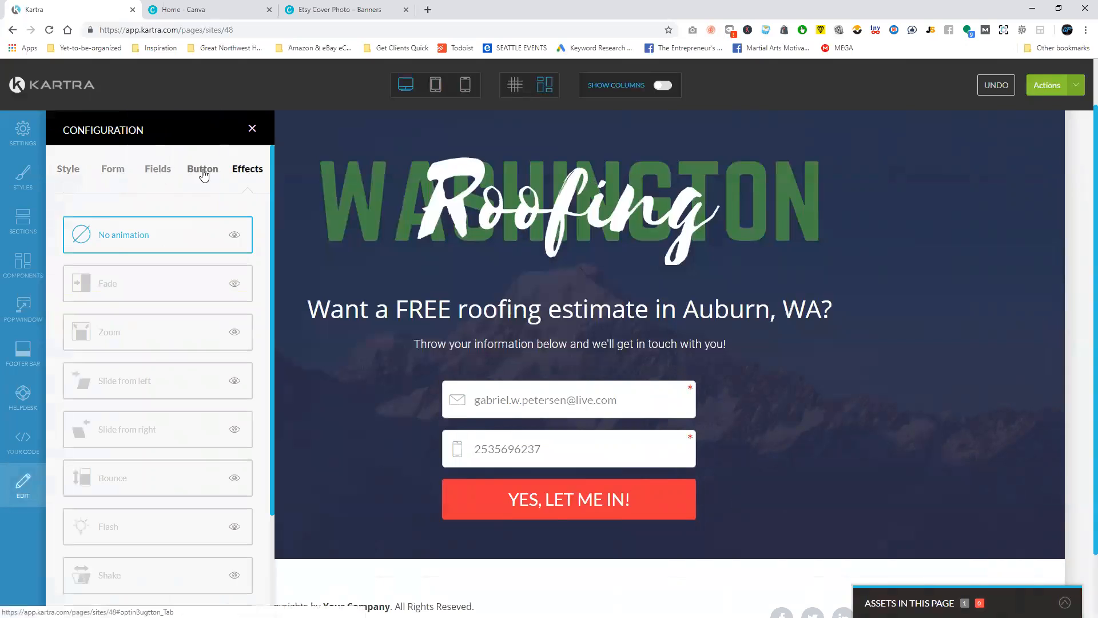
pyautogui.click(205, 170)
pyautogui.click(94, 379)
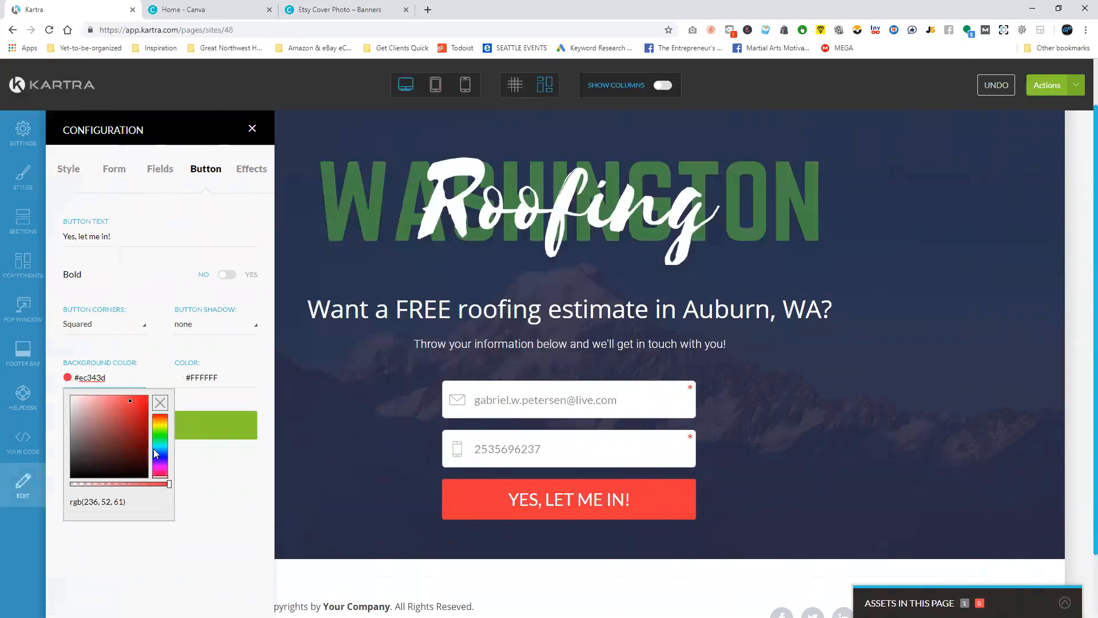
pyautogui.click(163, 437)
pyautogui.click(122, 439)
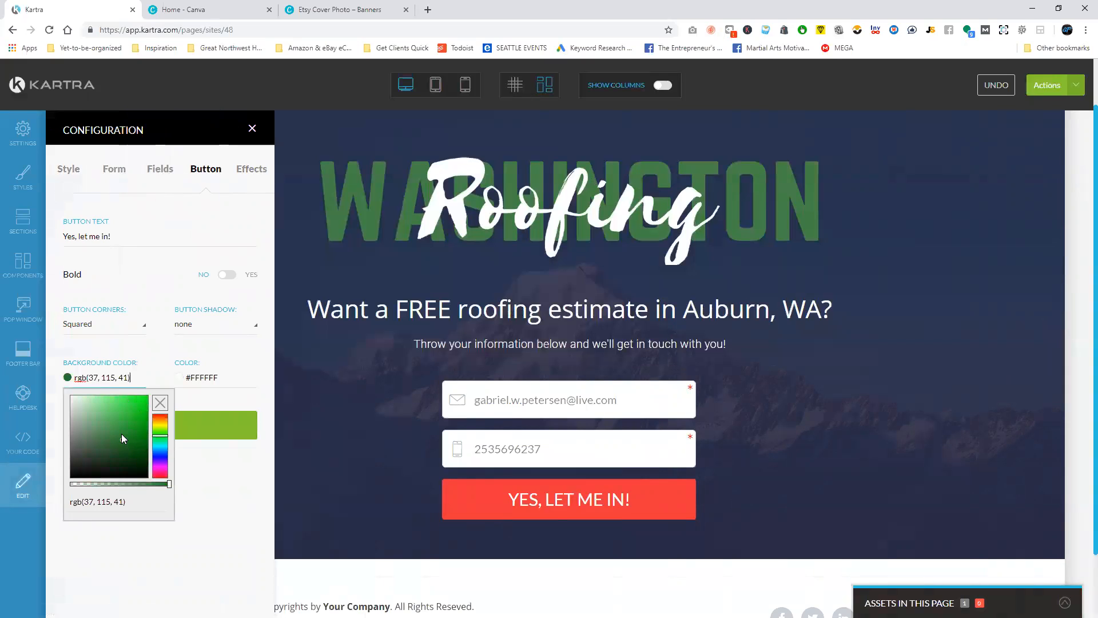
pyautogui.moveTo(122, 433); pyautogui.dragTo(130, 449)
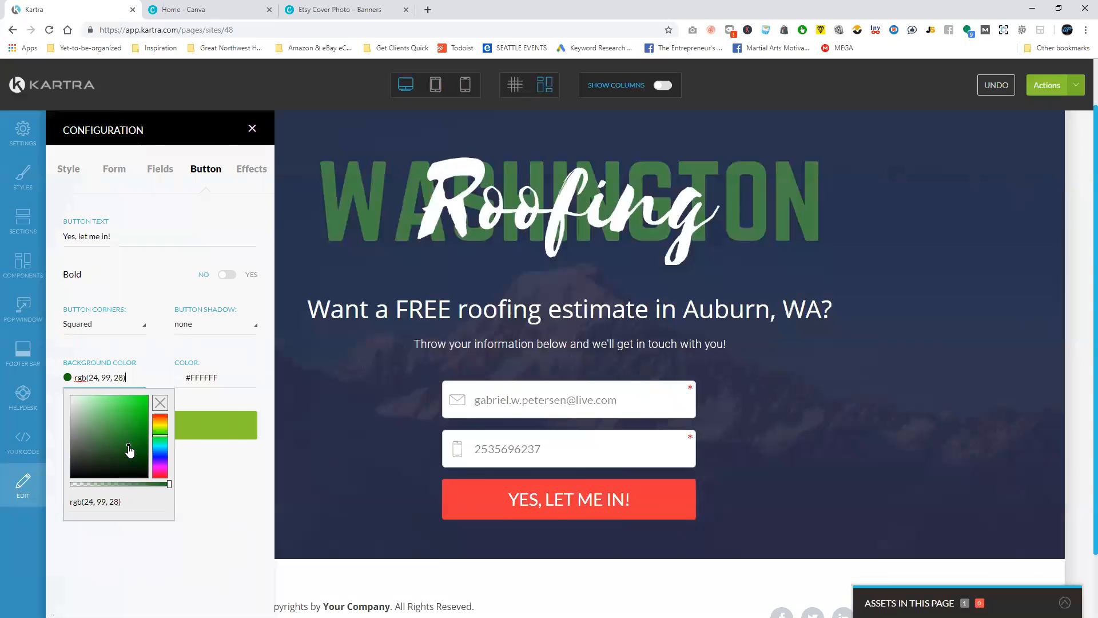
pyautogui.click(233, 404)
pyautogui.click(162, 444)
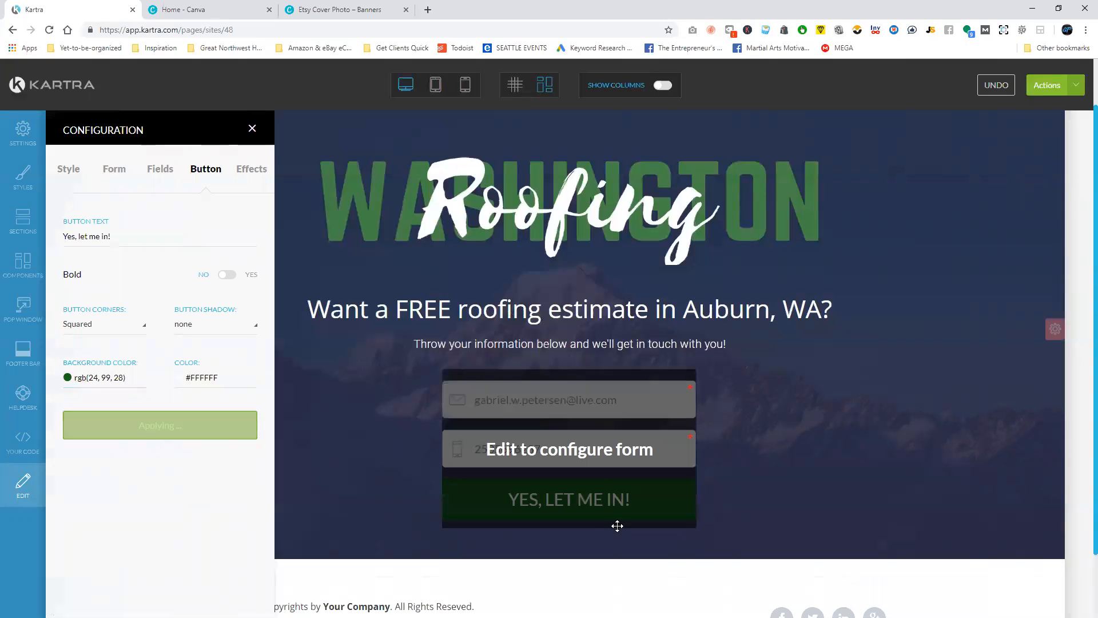
pyautogui.click(250, 129)
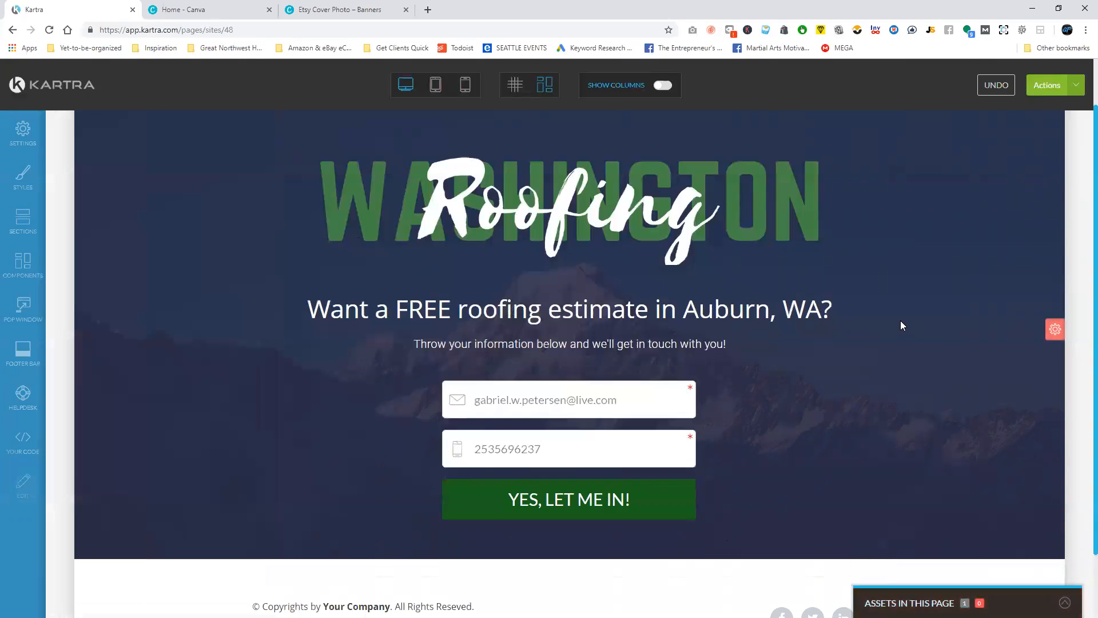
# Replace "Your Company" in the footer's copyright line with "Roofing of Auburn, WA".
pyautogui.scroll(-2, 823, 415)
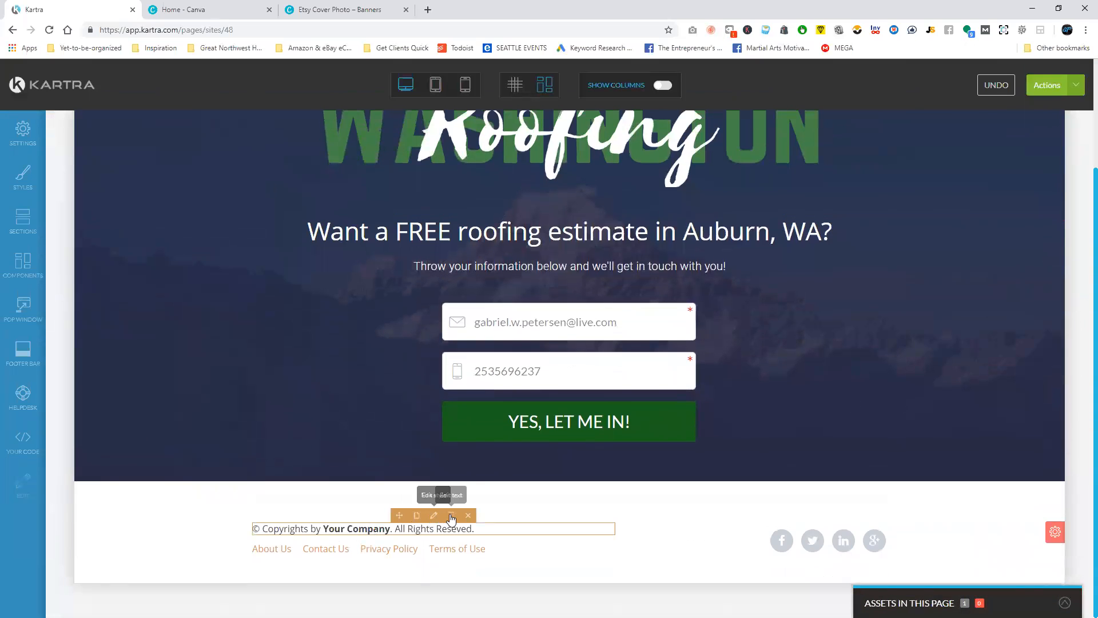
pyautogui.click(433, 515)
pyautogui.moveTo(390, 529); pyautogui.dragTo(331, 534)
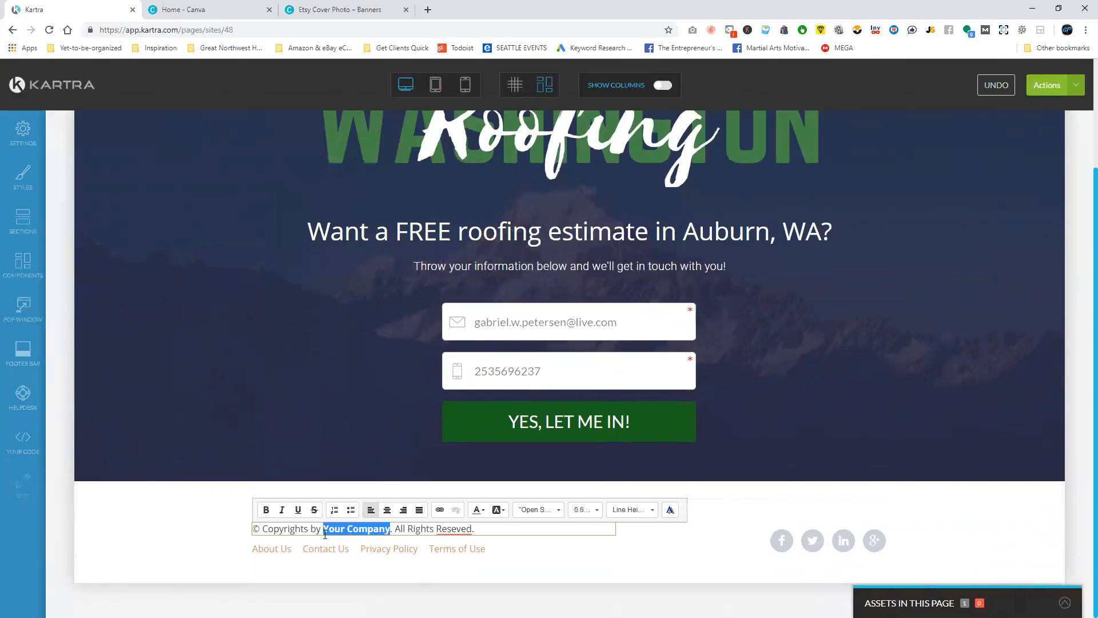
pyautogui.write('Roofing of Auburn, WA')
pyautogui.click(833, 392)
# Set the background color of the main hero section to black rgb(0, 0, 0) and apply it.
pyautogui.scroll(3, 857, 377)
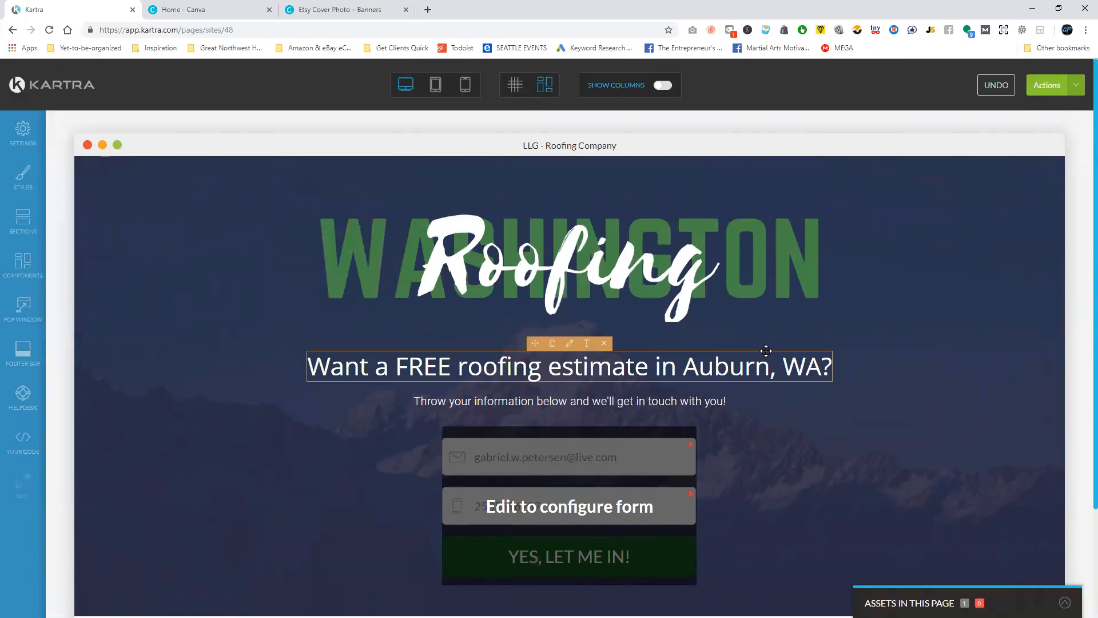
pyautogui.scroll(-2, 867, 309)
pyautogui.scroll(2, 954, 281)
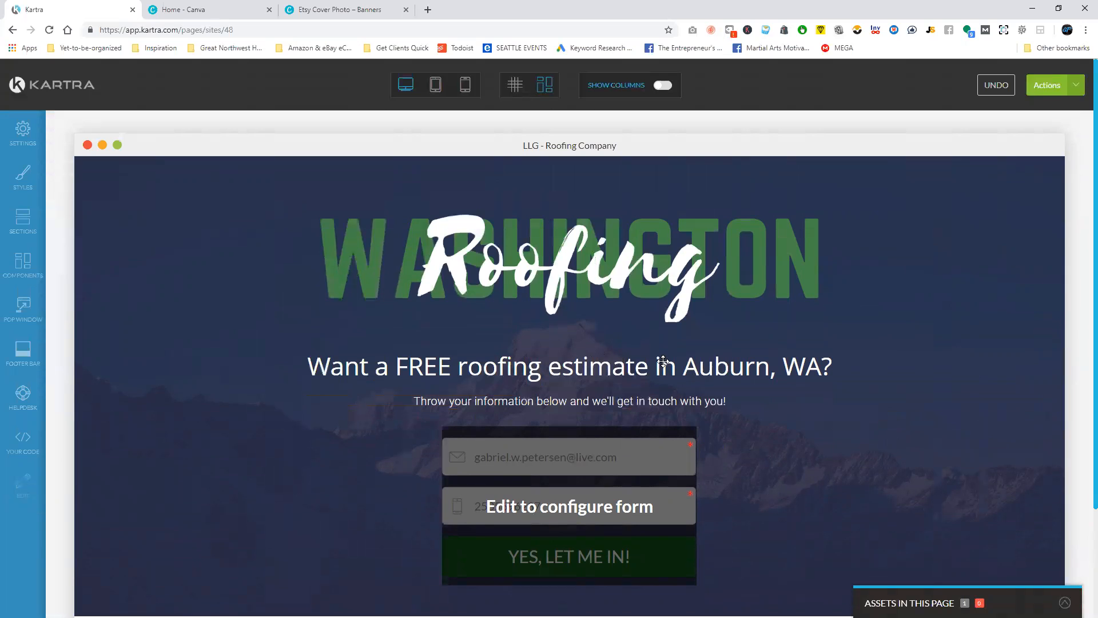
pyautogui.scroll(-2, 986, 354)
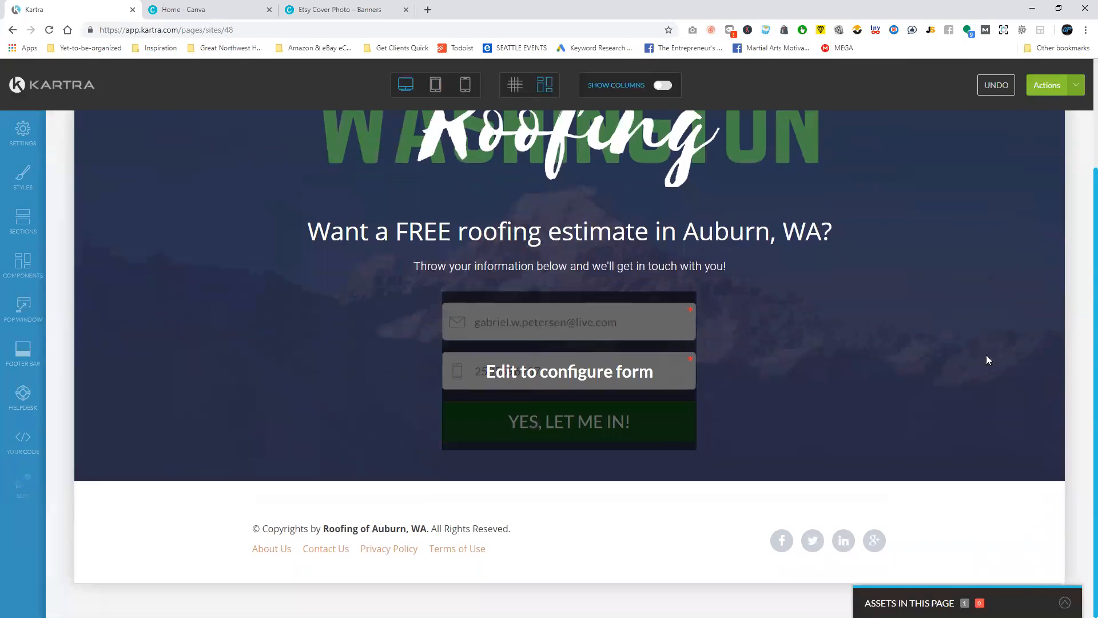
pyautogui.scroll(1, 896, 248)
pyautogui.moveTo(1061, 304)
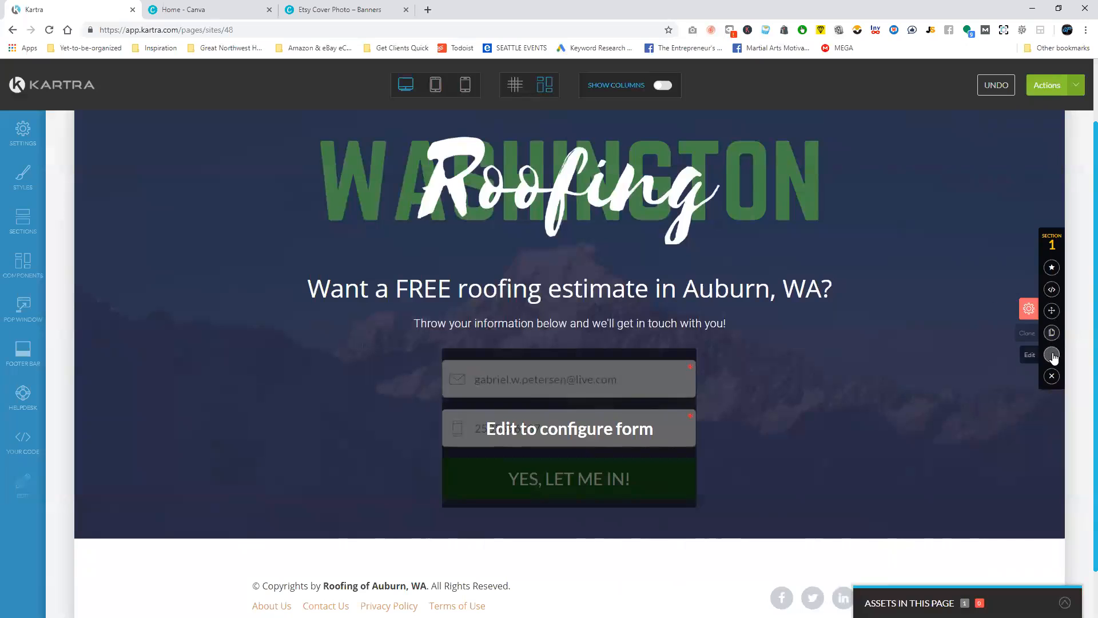
pyautogui.click(1053, 355)
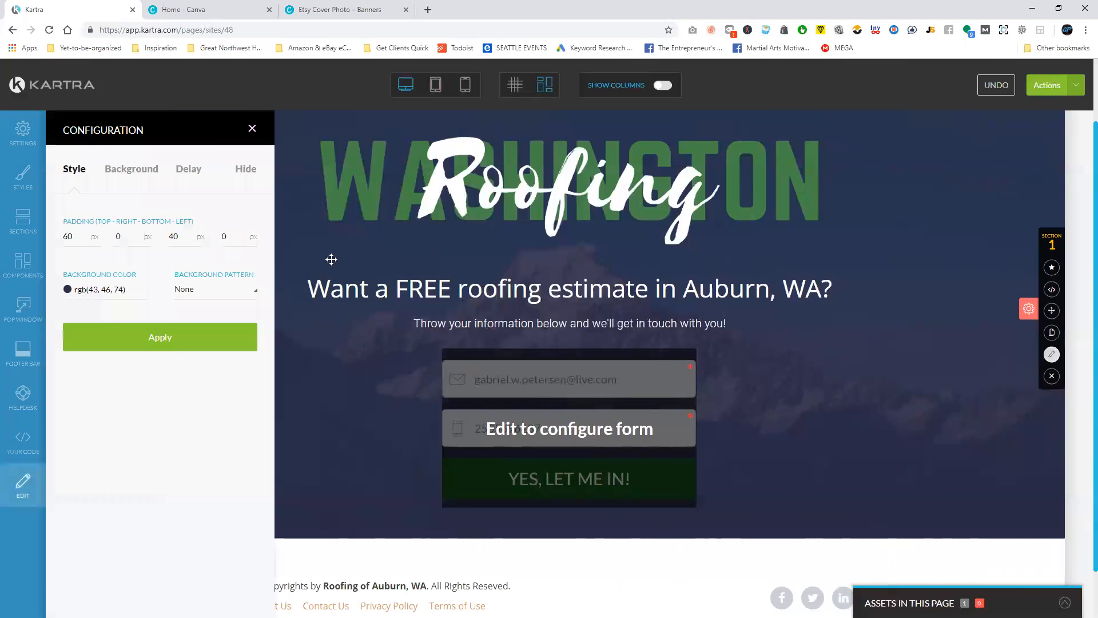
pyautogui.click(104, 292)
pyautogui.moveTo(102, 366); pyautogui.dragTo(57, 417)
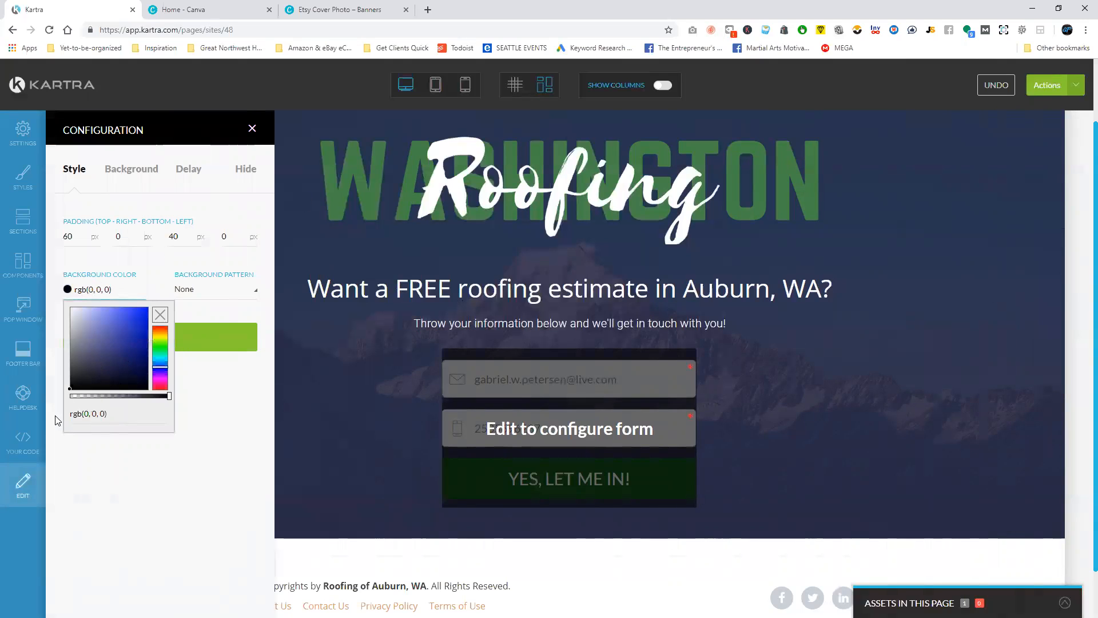
pyautogui.click(207, 343)
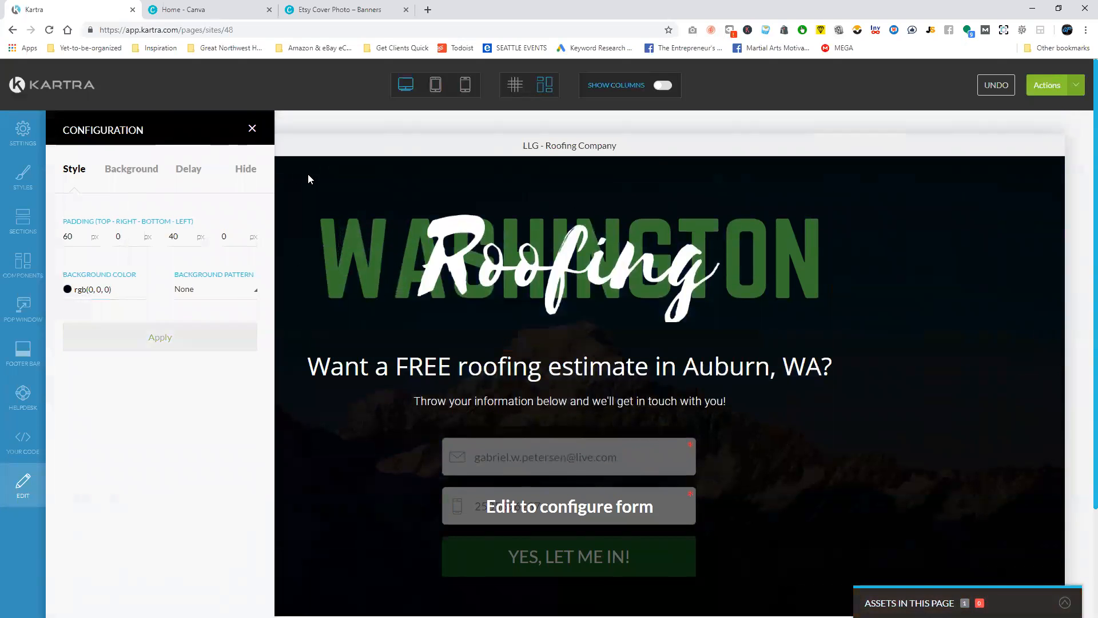
# Replace the hero section's background image with the aerial neighborhood photo from the image library and apply it.
pyautogui.click(138, 170)
pyautogui.click(188, 169)
pyautogui.click(137, 169)
pyautogui.click(152, 376)
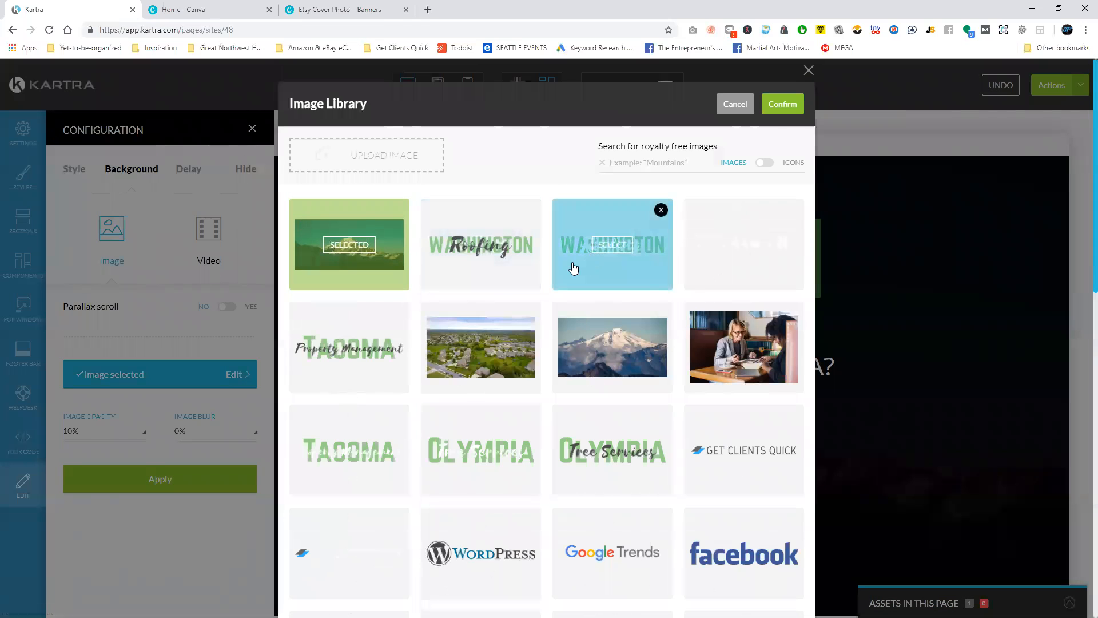
pyautogui.scroll(-2, 574, 268)
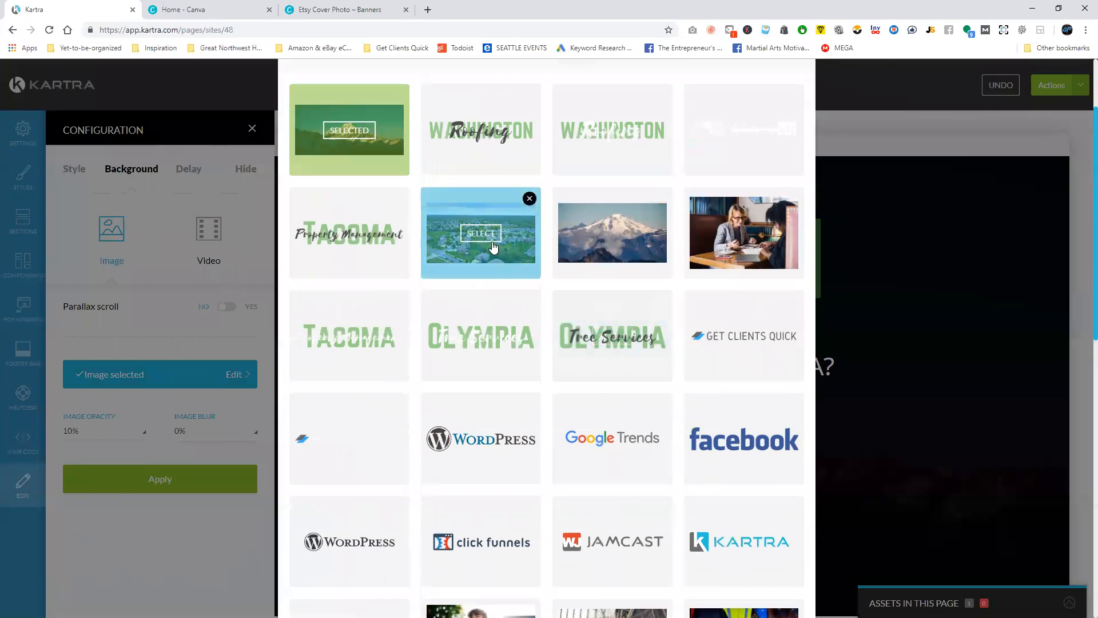
pyautogui.click(493, 247)
pyautogui.click(740, 106)
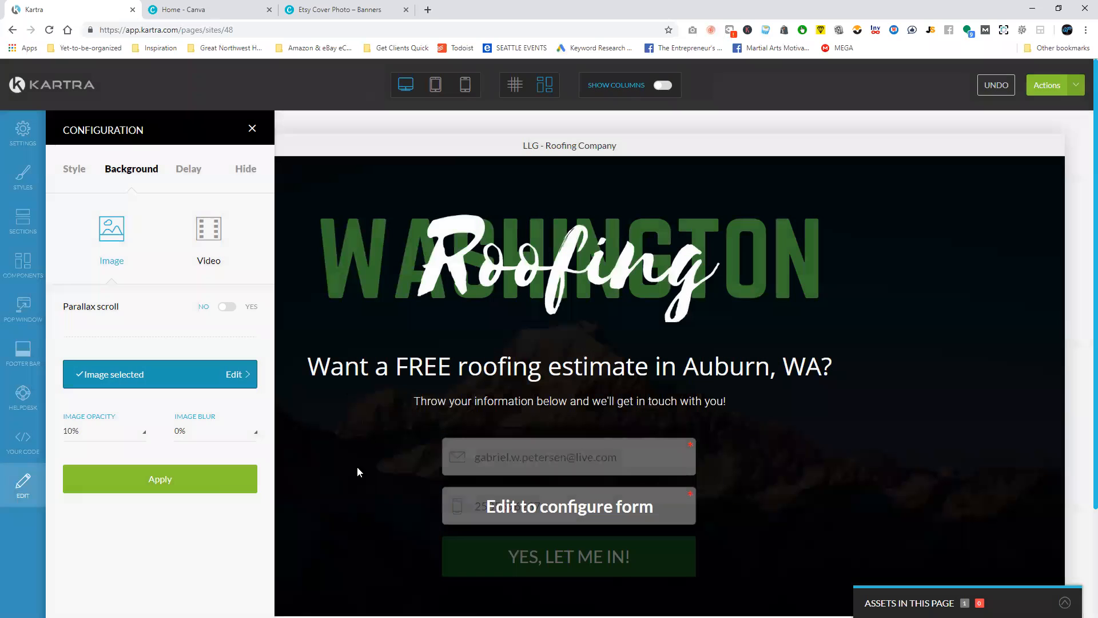
pyautogui.click(216, 482)
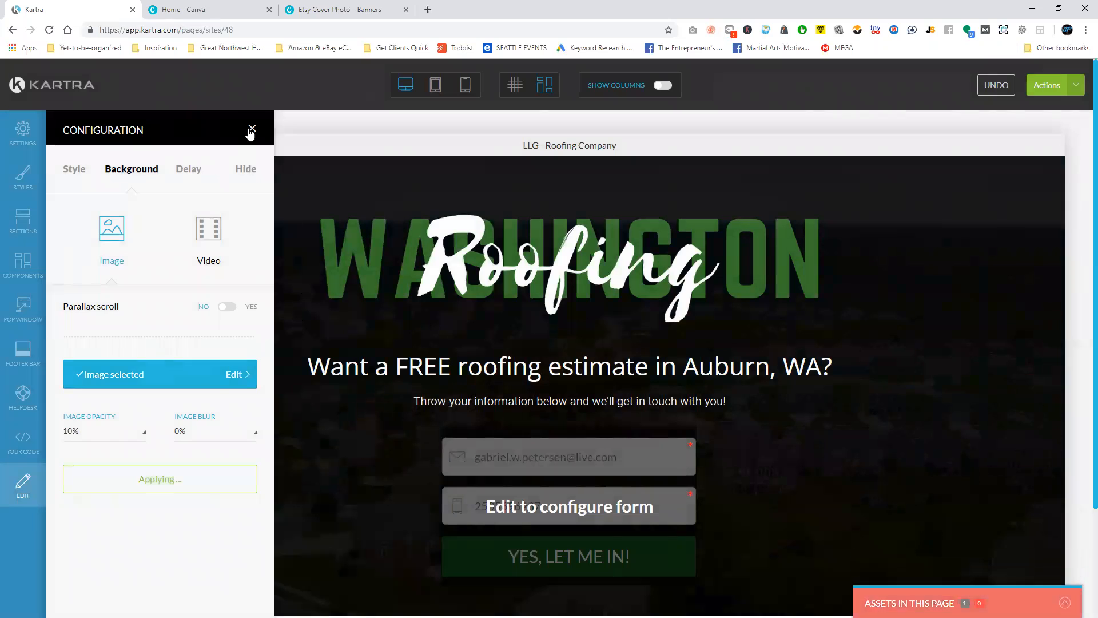
pyautogui.click(251, 129)
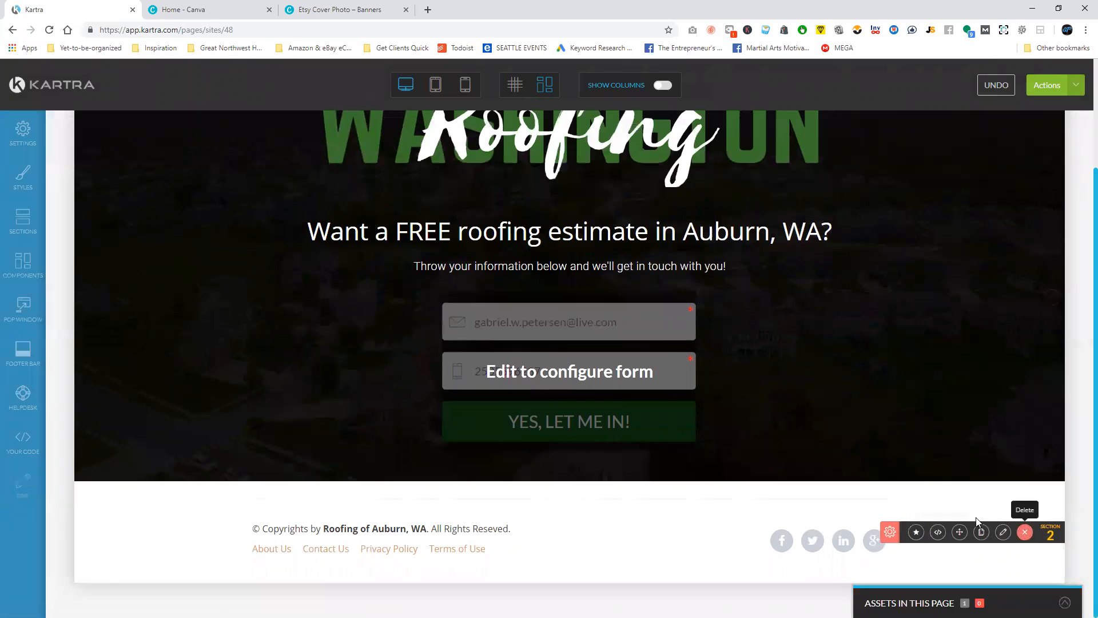
# Delete the footer section with the copyright line and social links from the page.
pyautogui.click(1026, 533)
pyautogui.click(655, 105)
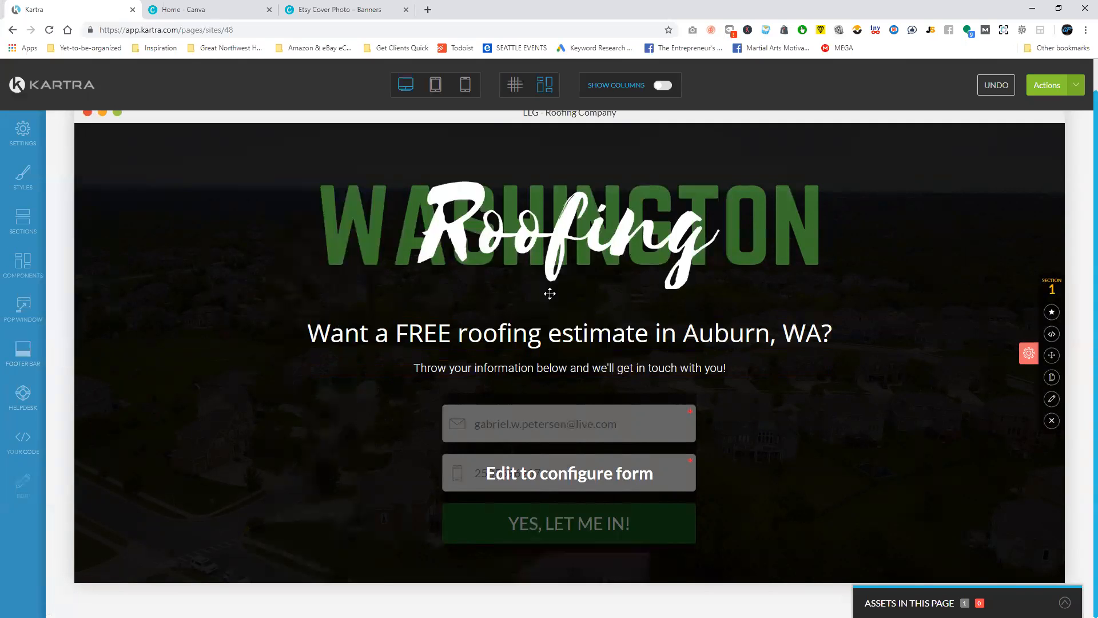
pyautogui.scroll(1, 552, 303)
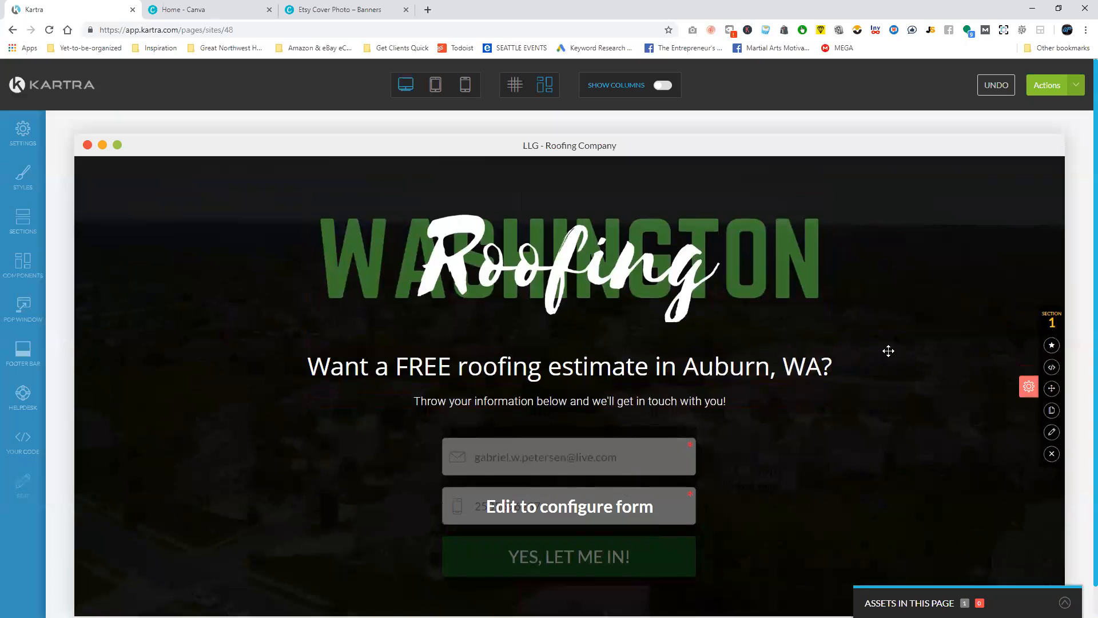